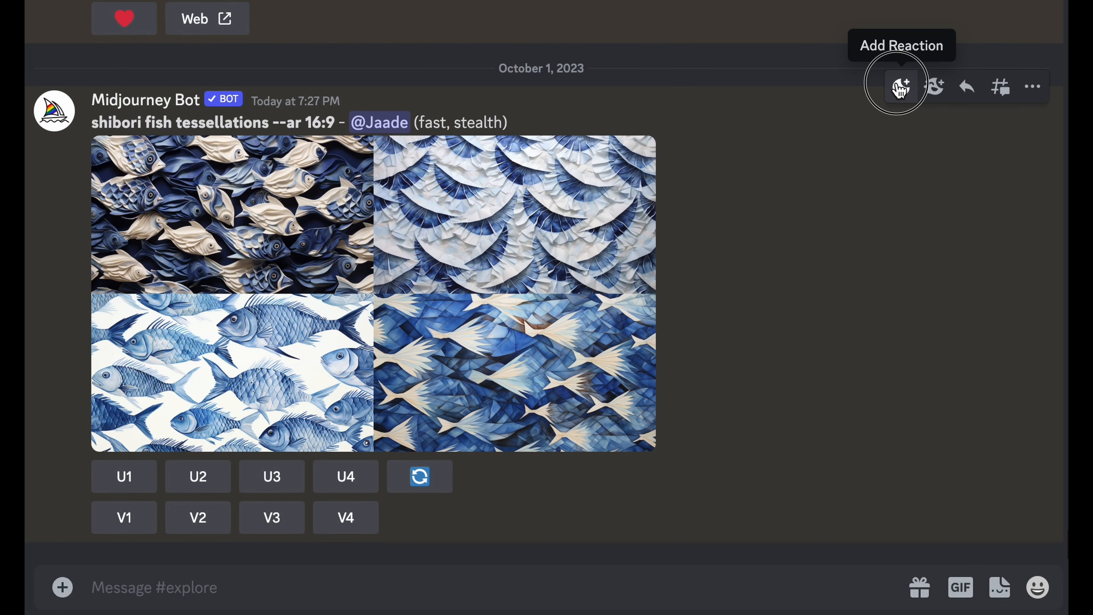
# React with the envelope emoji to the "shibori fish tessellations" image grid message
pyautogui.click(898, 88)
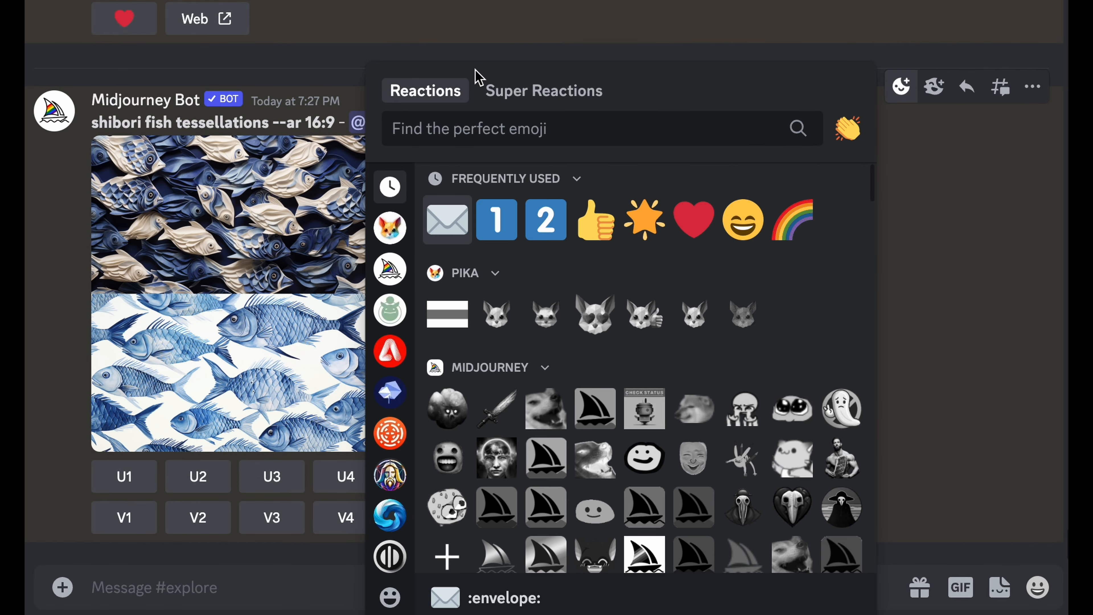
pyautogui.click(447, 220)
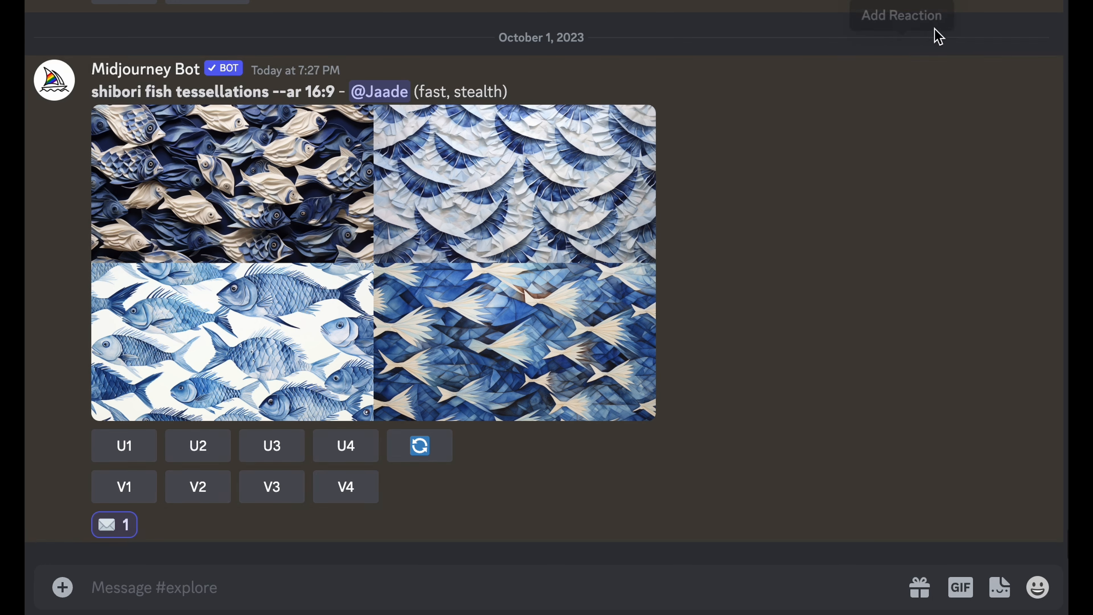
pyautogui.click(901, 60)
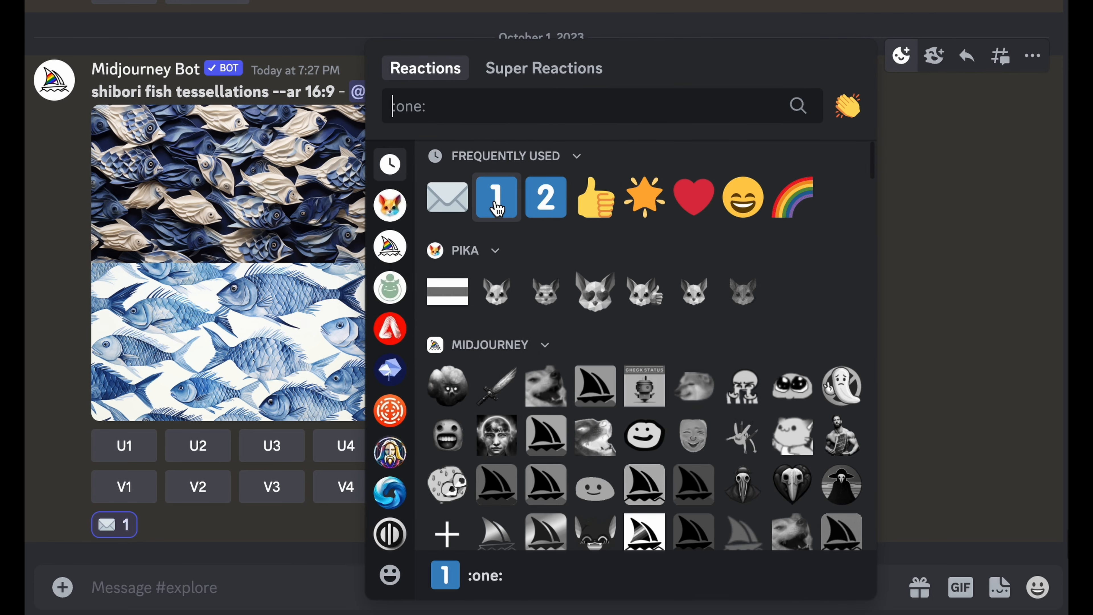
pyautogui.click(930, 242)
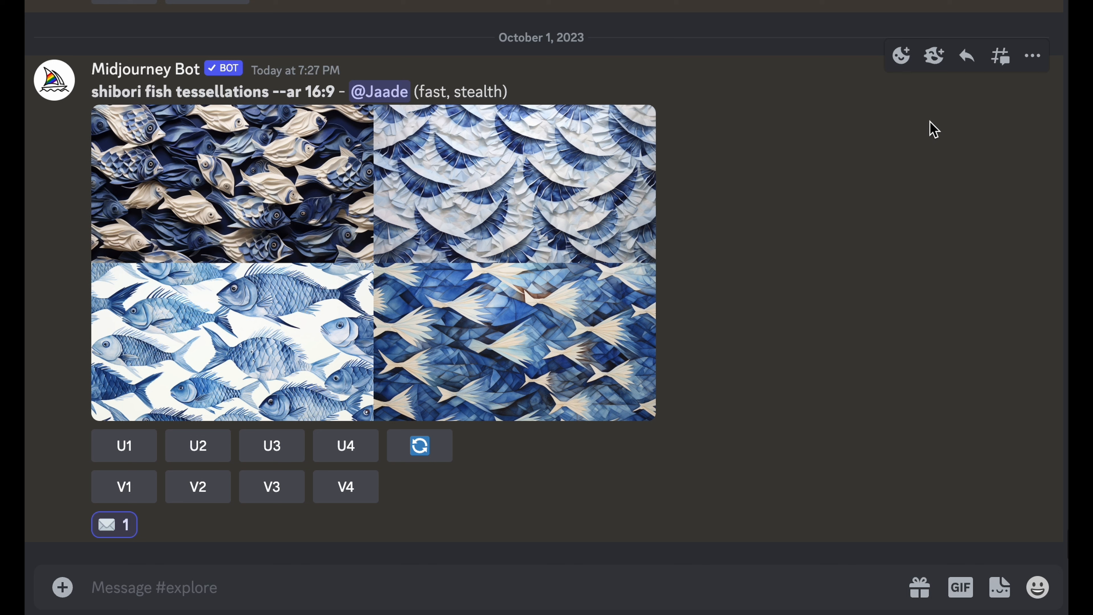
pyautogui.click(901, 64)
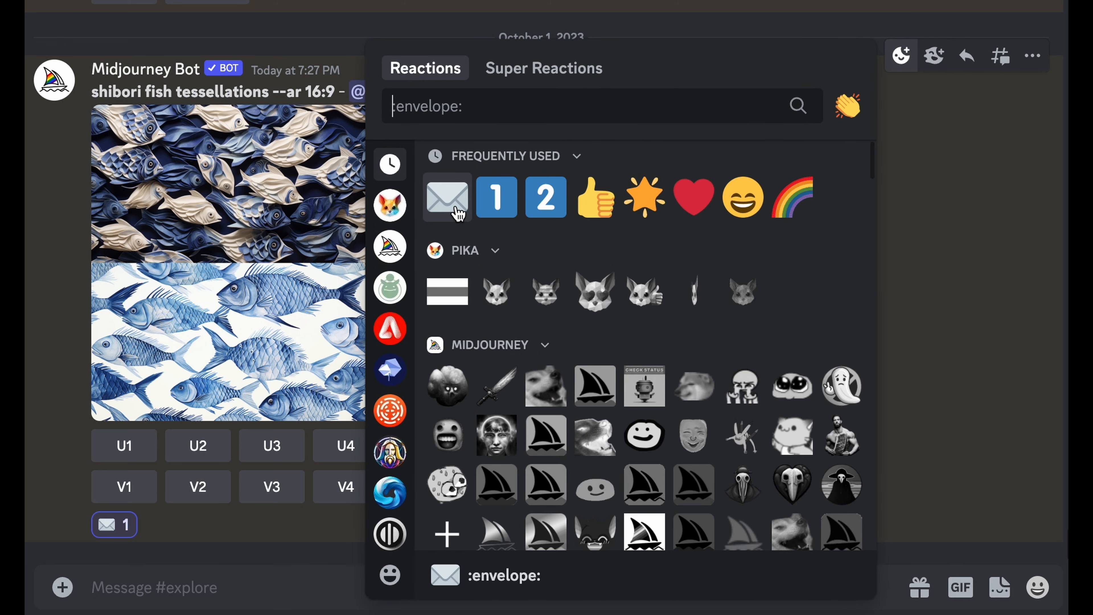
pyautogui.click(941, 302)
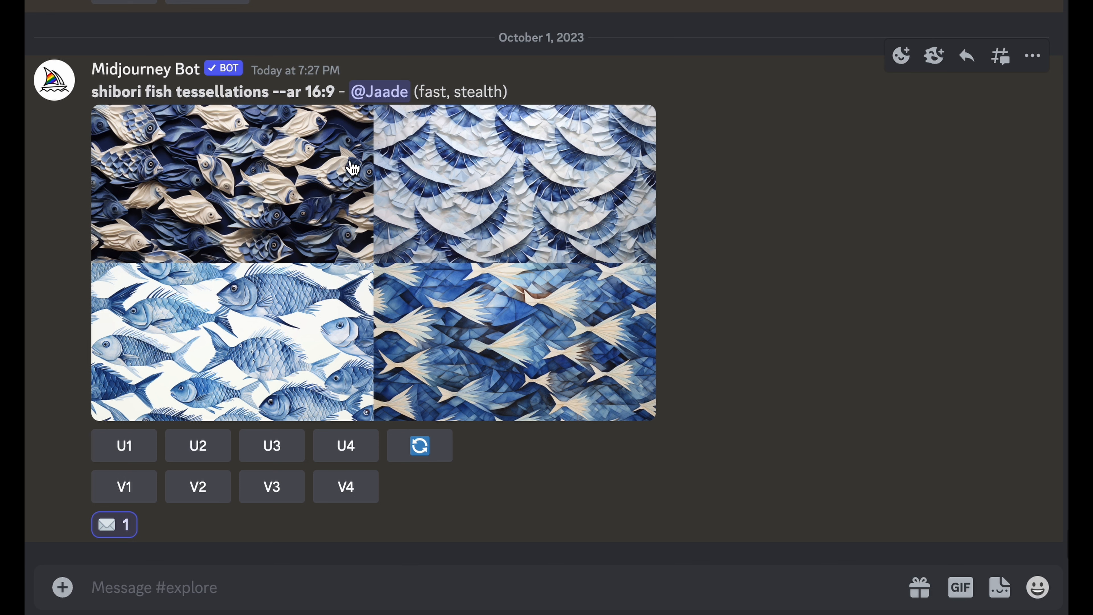
# Copy the prompt text "shibori fish tessellations" from the grid message and submit it as a new /imagine prompt
pyautogui.moveTo(271, 91); pyautogui.dragTo(91, 92)
pyautogui.hotkey('ctrl', 'c')
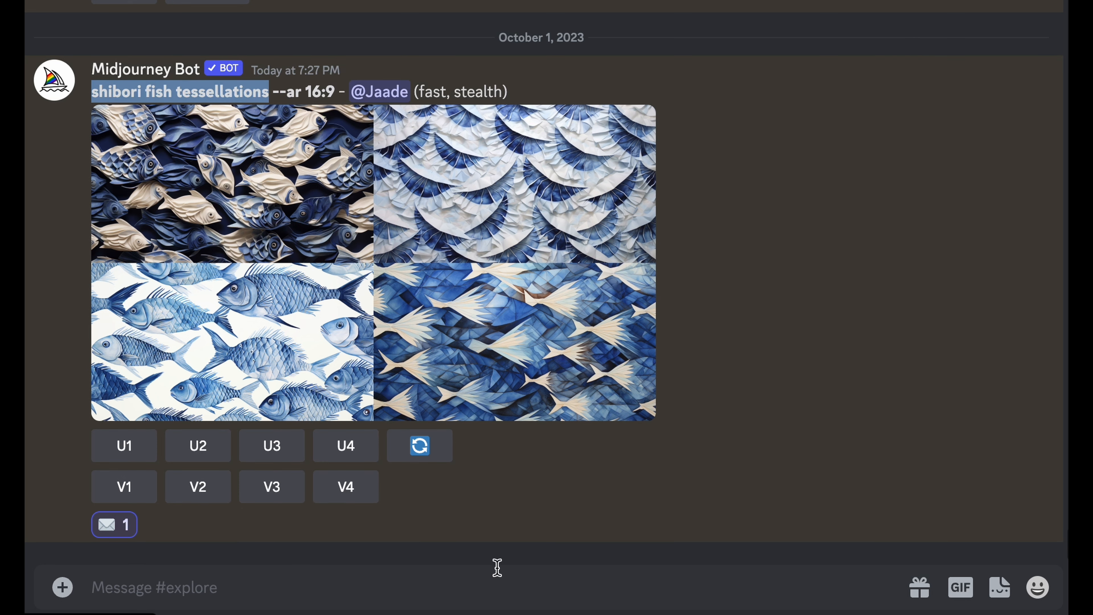
pyautogui.click(455, 572)
pyautogui.write('/i')
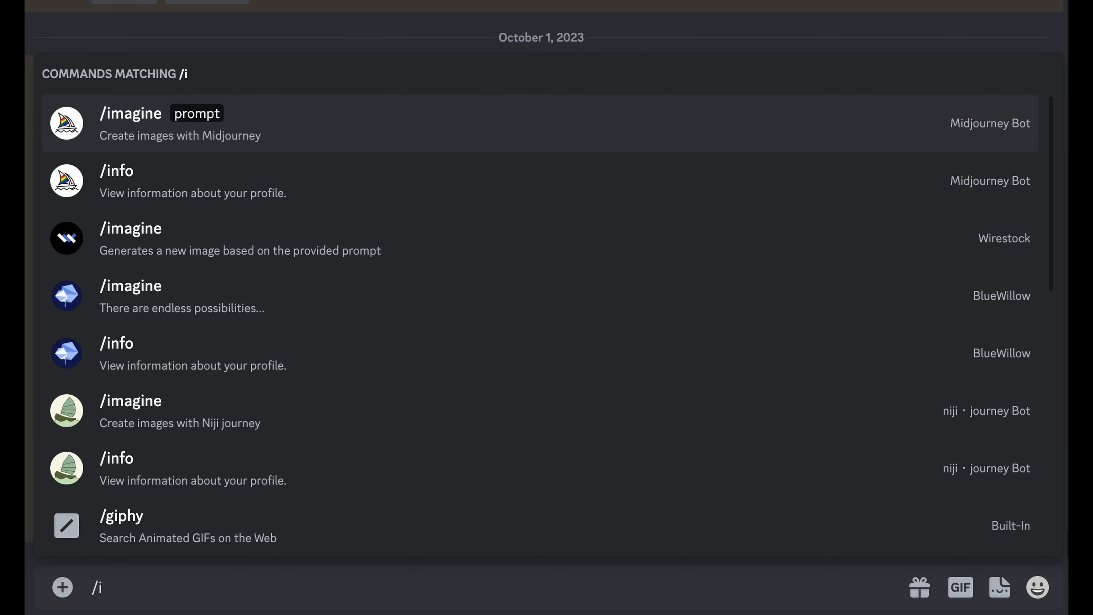
pyautogui.press('Return')
pyautogui.hotkey('ctrl', 'v')
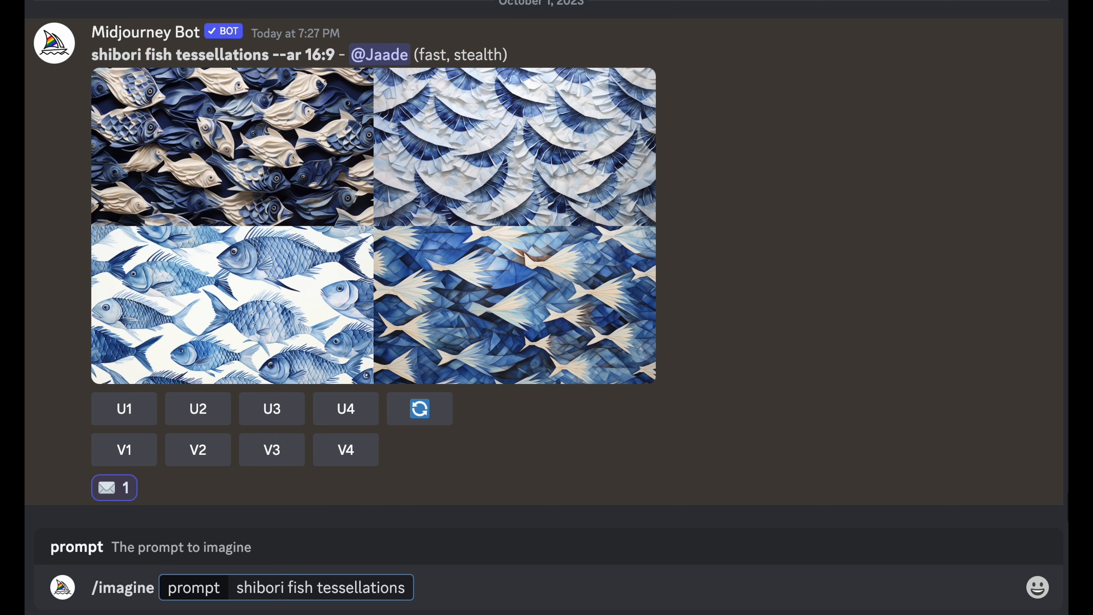
pyautogui.press('Return')
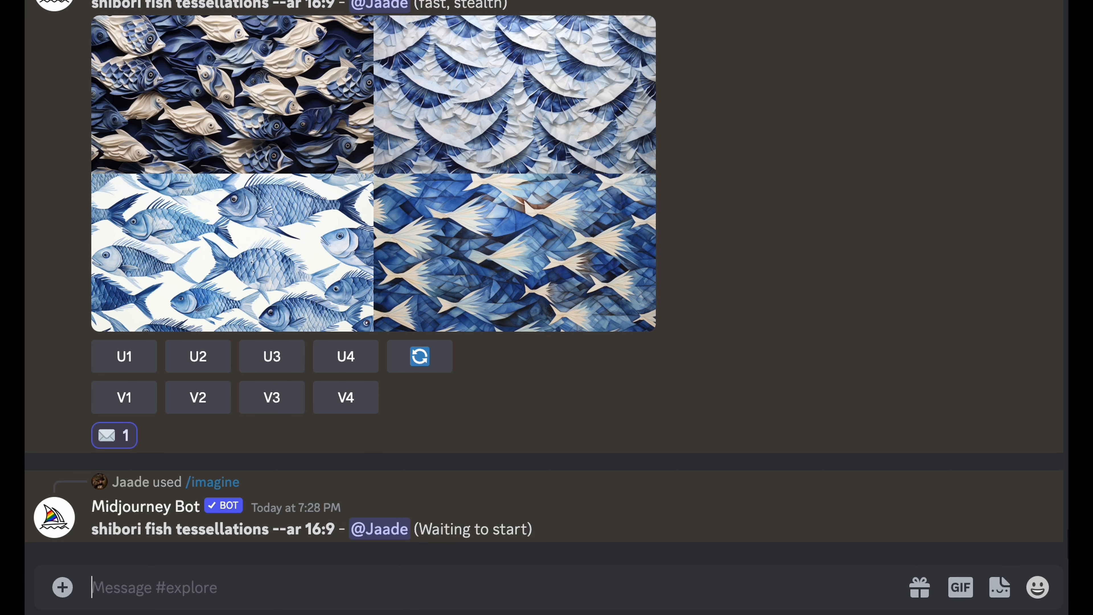
# Switch the Midjourney Bot to turbo mode with the /turbo command
pyautogui.write('/t')
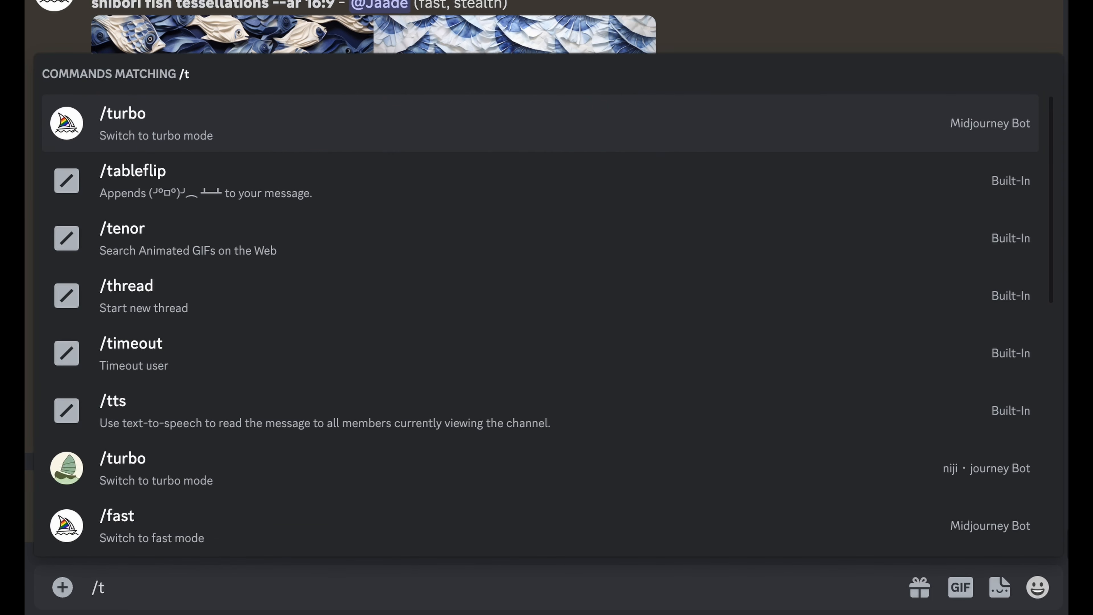
pyautogui.write('urbo')
pyautogui.press('Return')
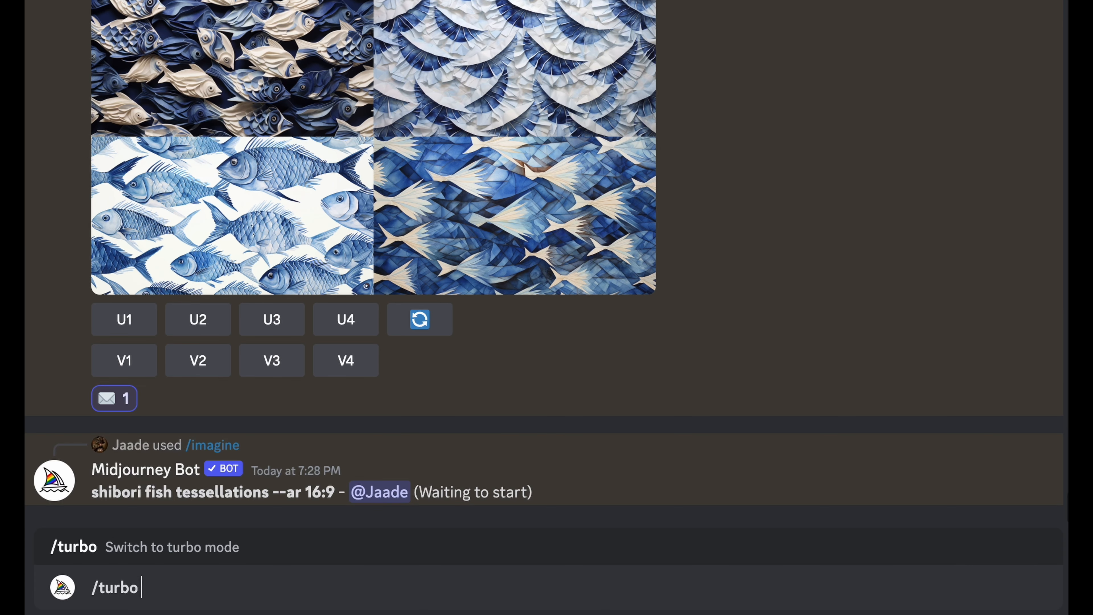
pyautogui.press('Return')
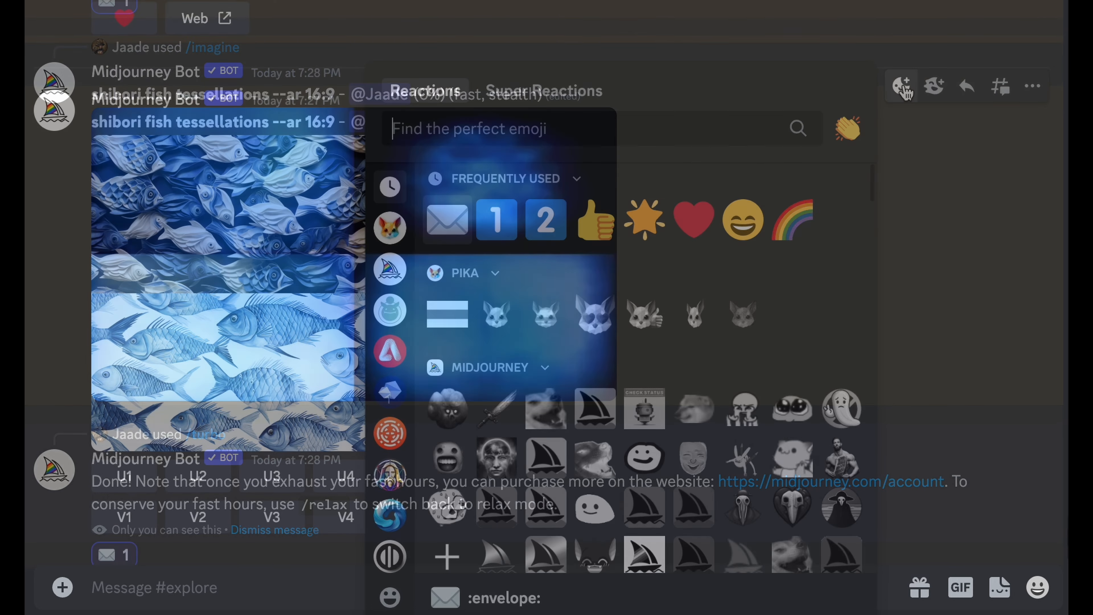
# Request the first fish grid's job details with an envelope reaction and select its seed number in the bot's direct message
pyautogui.click(455, 226)
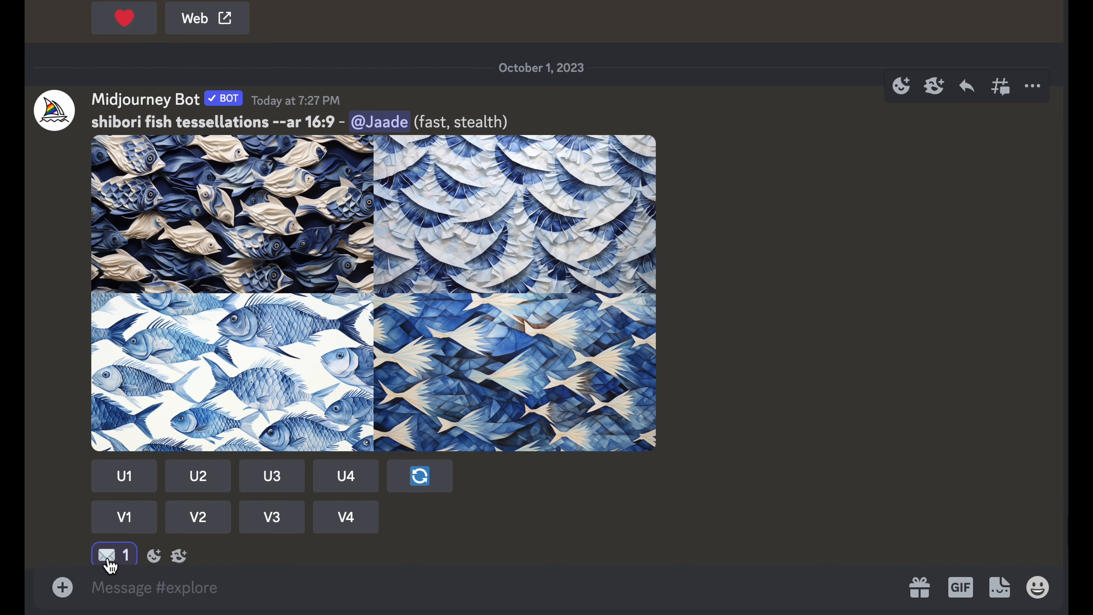
pyautogui.moveTo(111, 562)
pyautogui.scroll(-1, 111, 563)
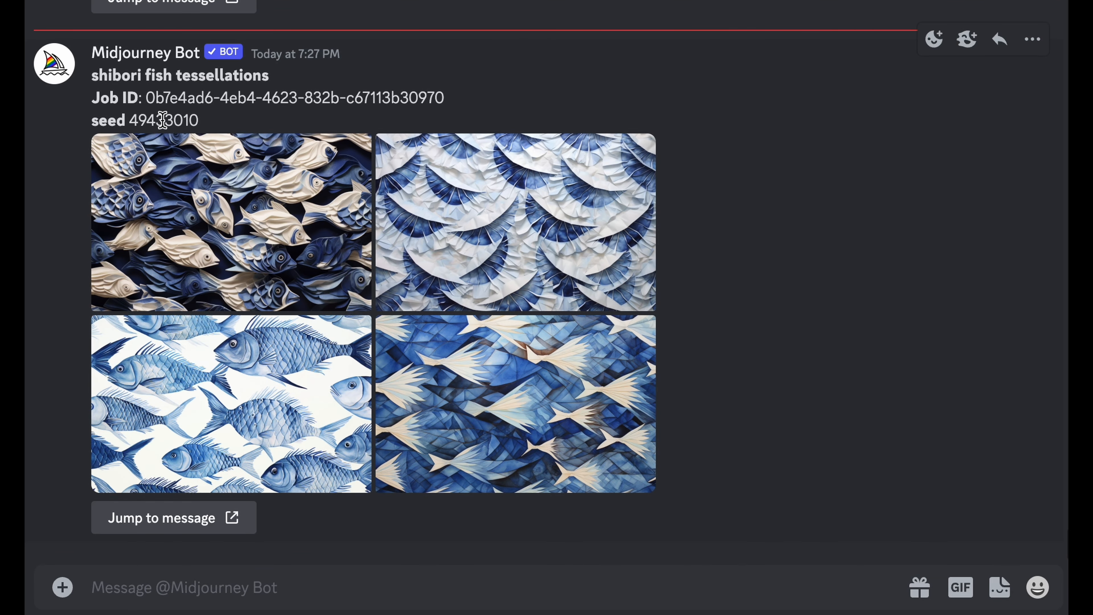
pyautogui.doubleClick(163, 120)
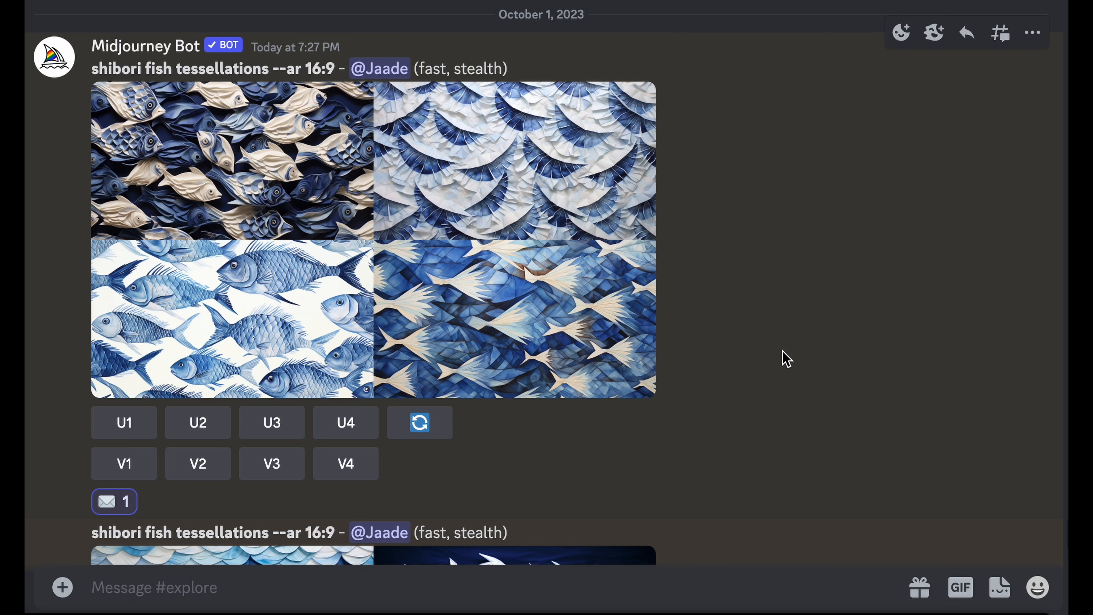
# Reuse the prompt "shibori fish tessellations" from the second fast-mode grid in another /imagine command to generate a turbo-mode grid
pyautogui.scroll(-8, 786, 359)
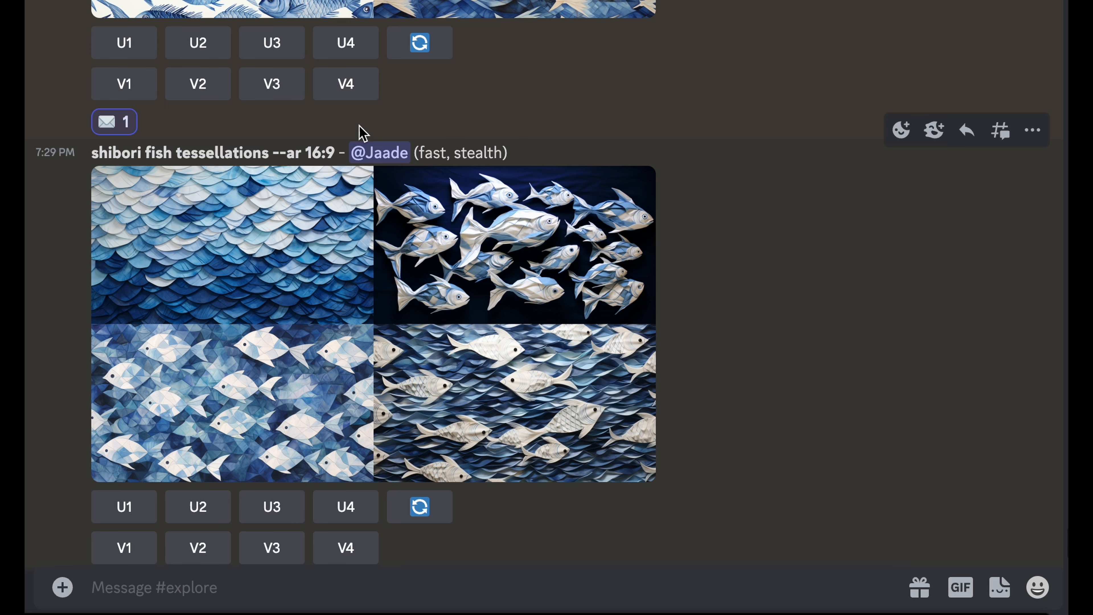
pyautogui.moveTo(270, 153); pyautogui.dragTo(68, 163)
pyautogui.hotkey('ctrl', 'c')
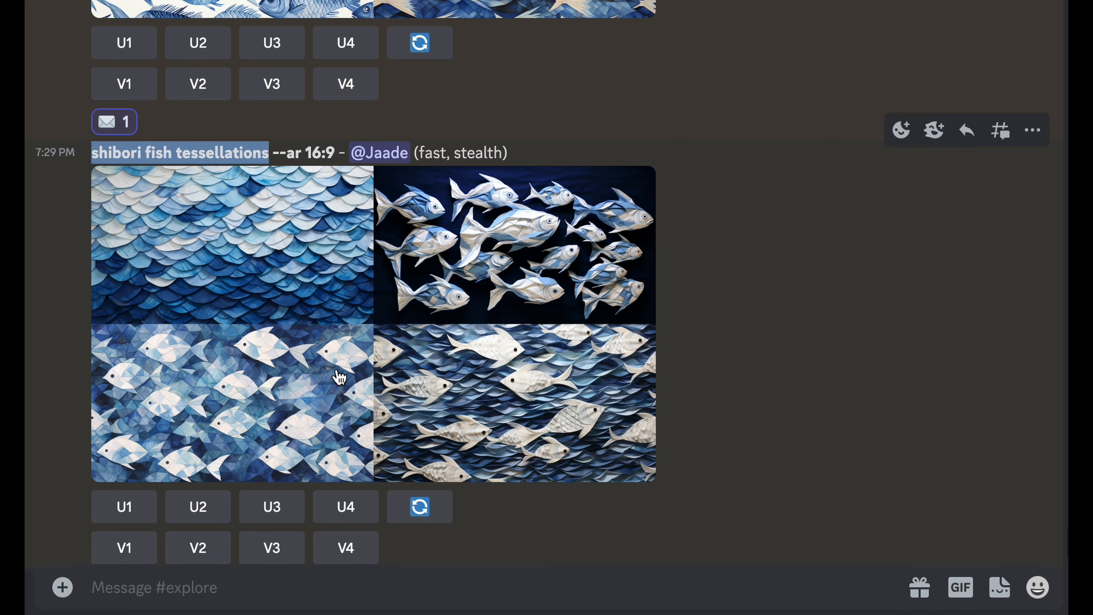
pyautogui.scroll(-1, 409, 525)
pyautogui.click(393, 588)
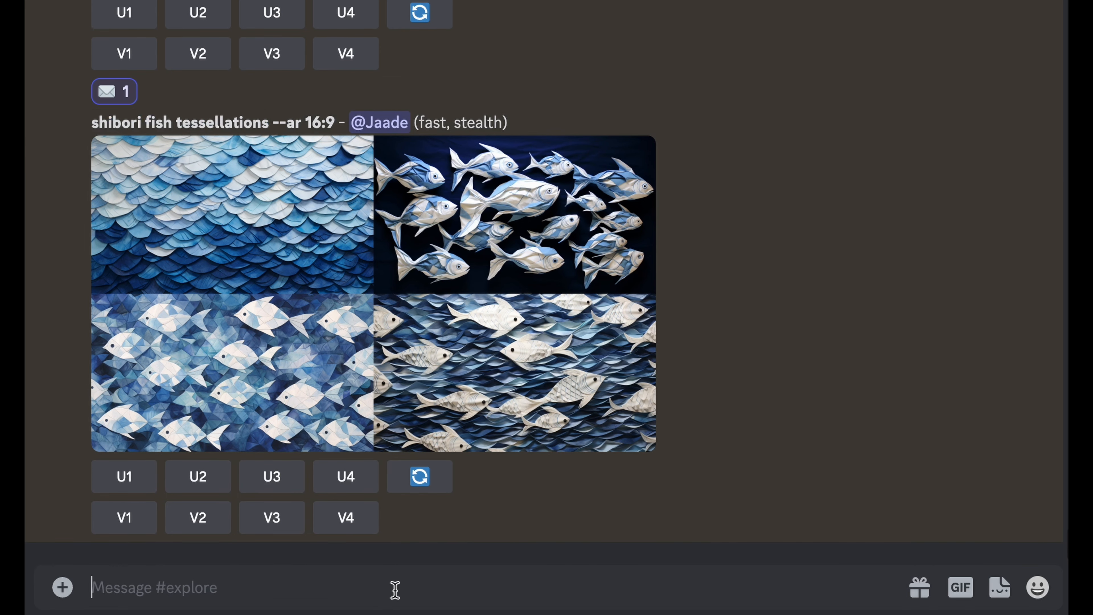
pyautogui.write('/i')
pyautogui.press('Return')
pyautogui.hotkey('ctrl', 'v')
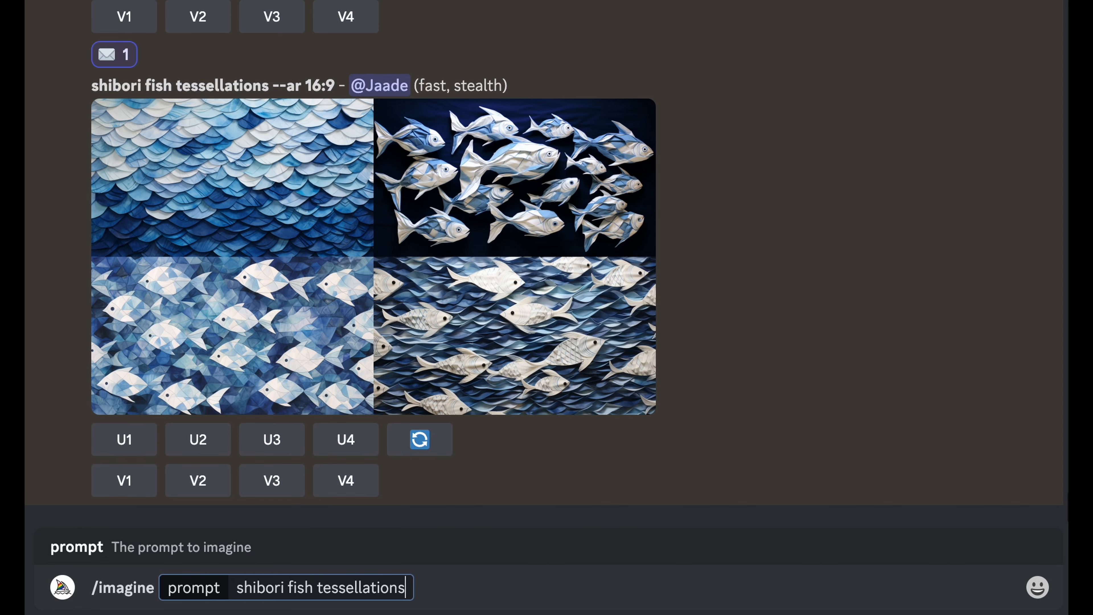
pyautogui.press('Return')
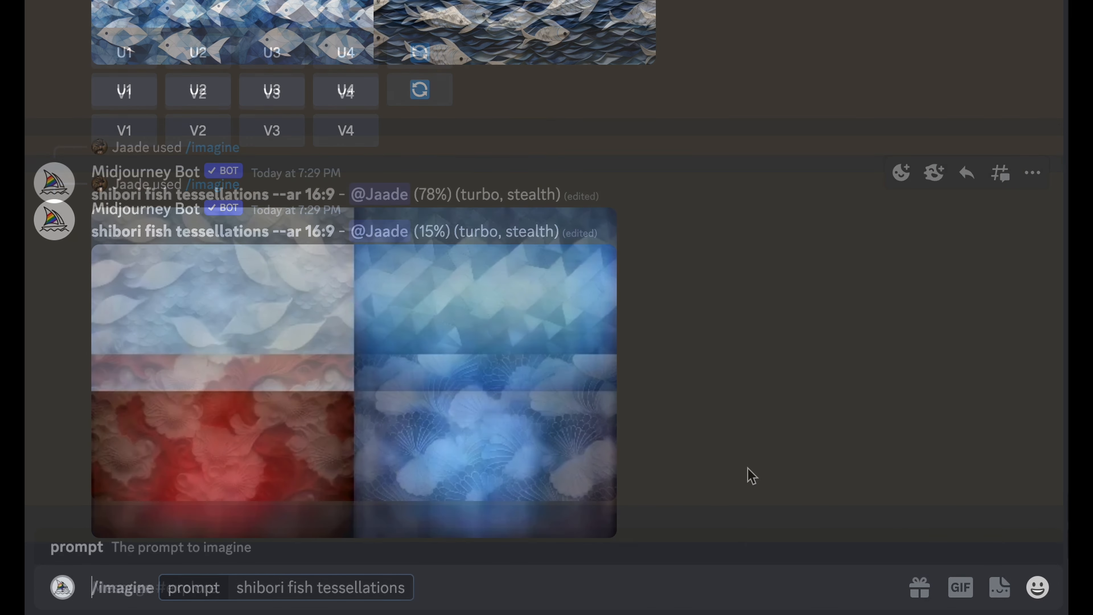
# Submit the /imagine prompt "shibori fish tessellations --seed 49433010"
pyautogui.write('--')
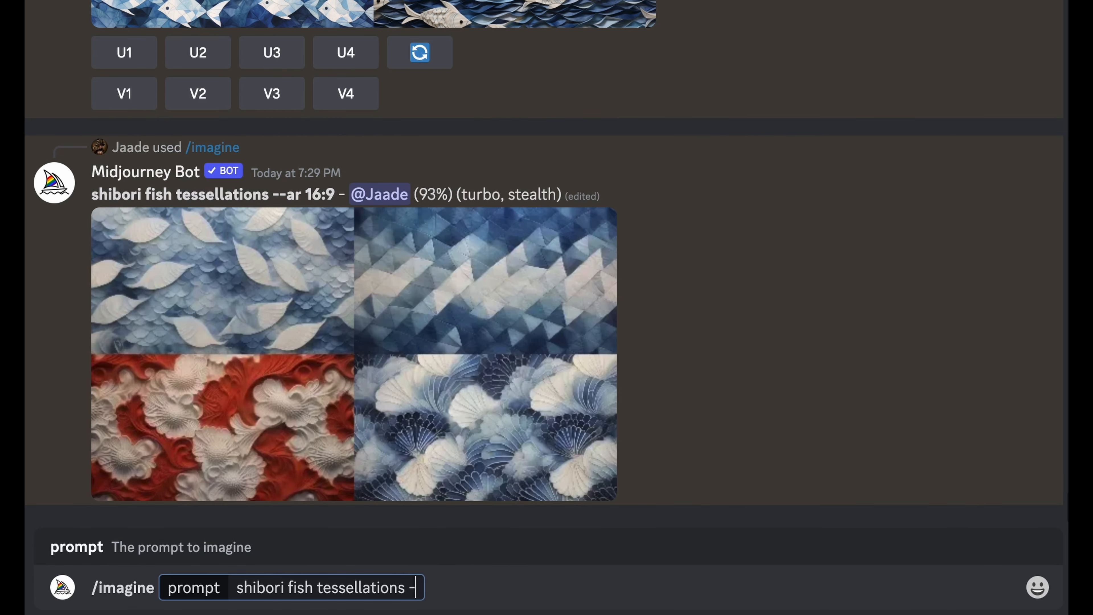
pyautogui.write('seed 49433010')
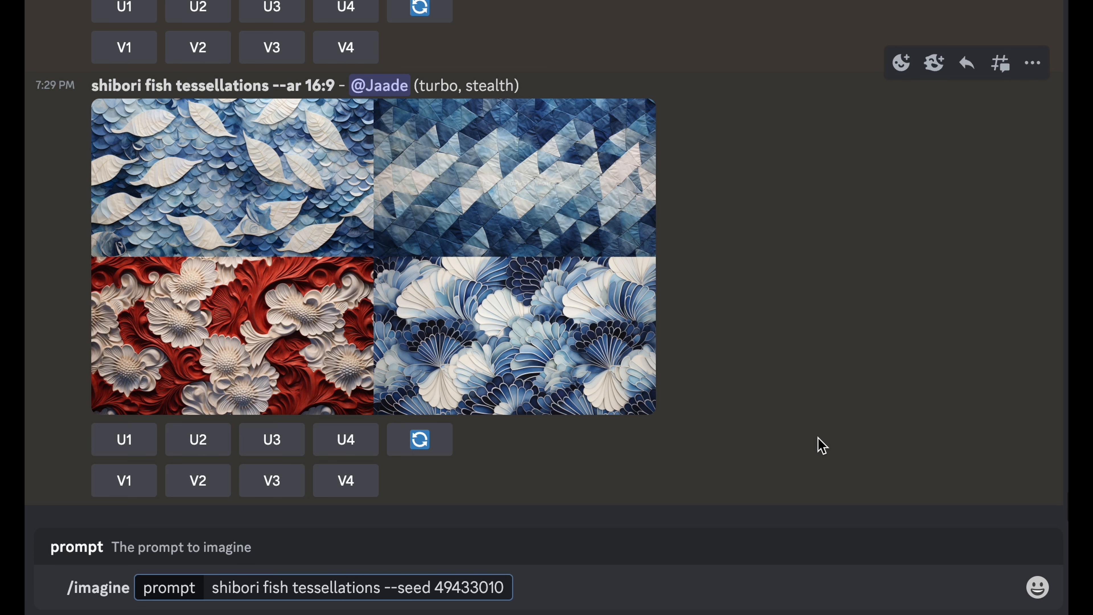
pyautogui.press('Return')
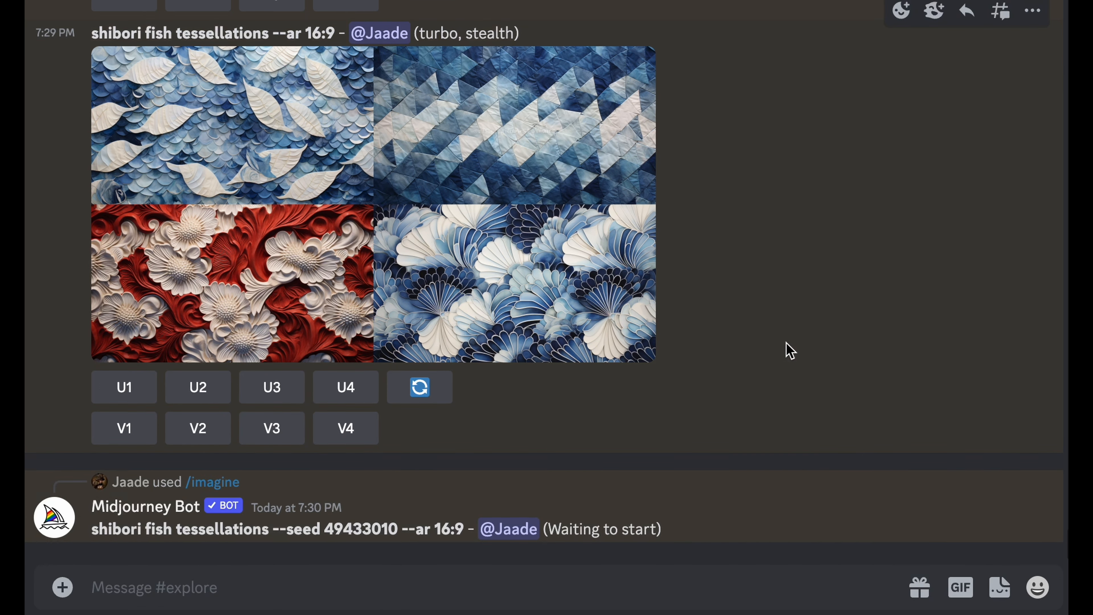
# Run the same /imagine prompt with --seed 49433010 a second time to produce a comparison grid
pyautogui.scroll(5, 790, 351)
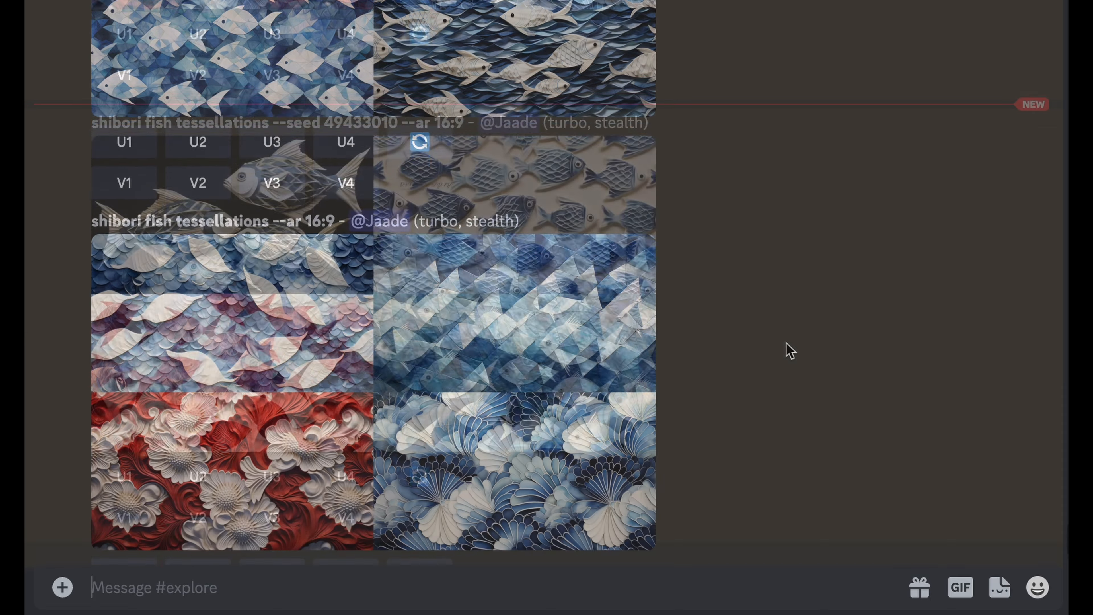
pyautogui.write('/i')
pyautogui.press('Tab')
pyautogui.write('shibori fish tessellations --seed 49433010')
pyautogui.press('Return')
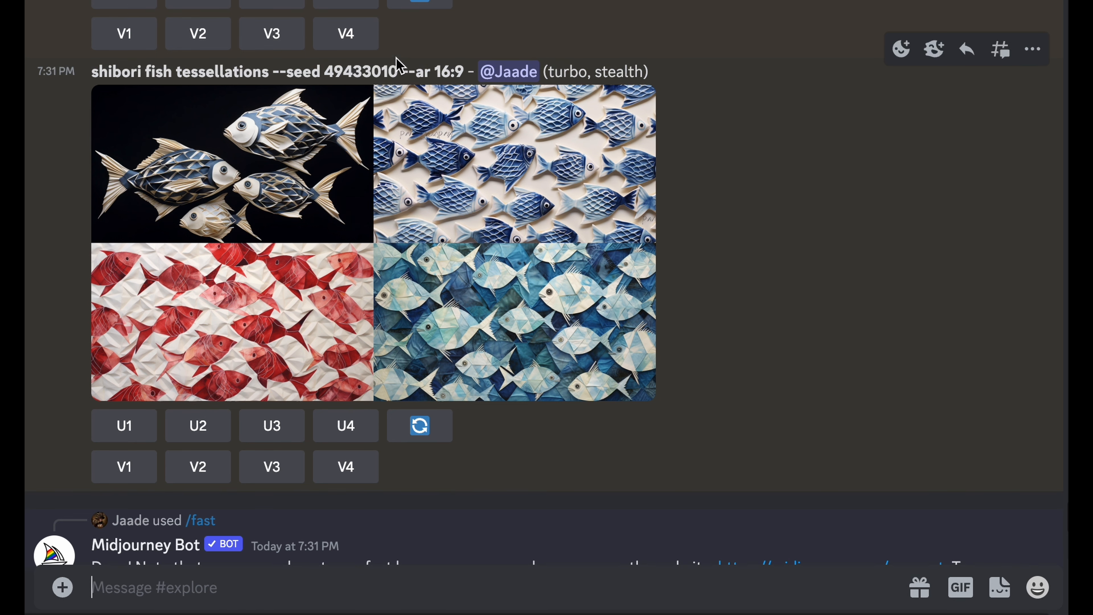
# Copy the seeded prompt into a new /imagine command, add "--chaos 50" after "--seed 49433010", and submit it
pyautogui.moveTo(398, 72); pyautogui.dragTo(94, 77)
pyautogui.hotkey('ctrl', 'c')
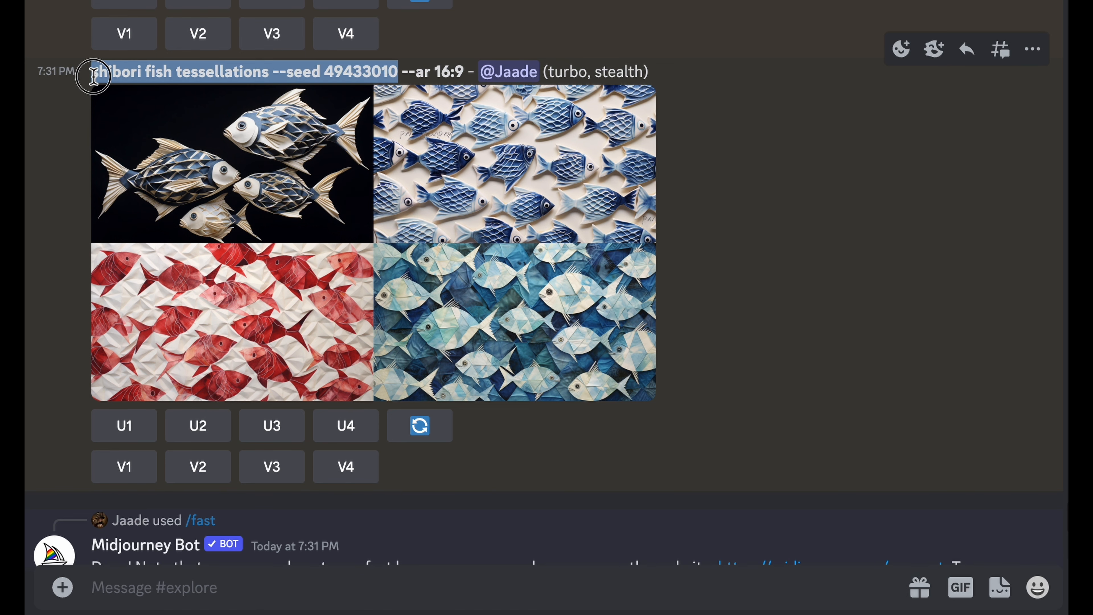
pyautogui.click(432, 590)
pyautogui.write('/')
pyautogui.press('Return')
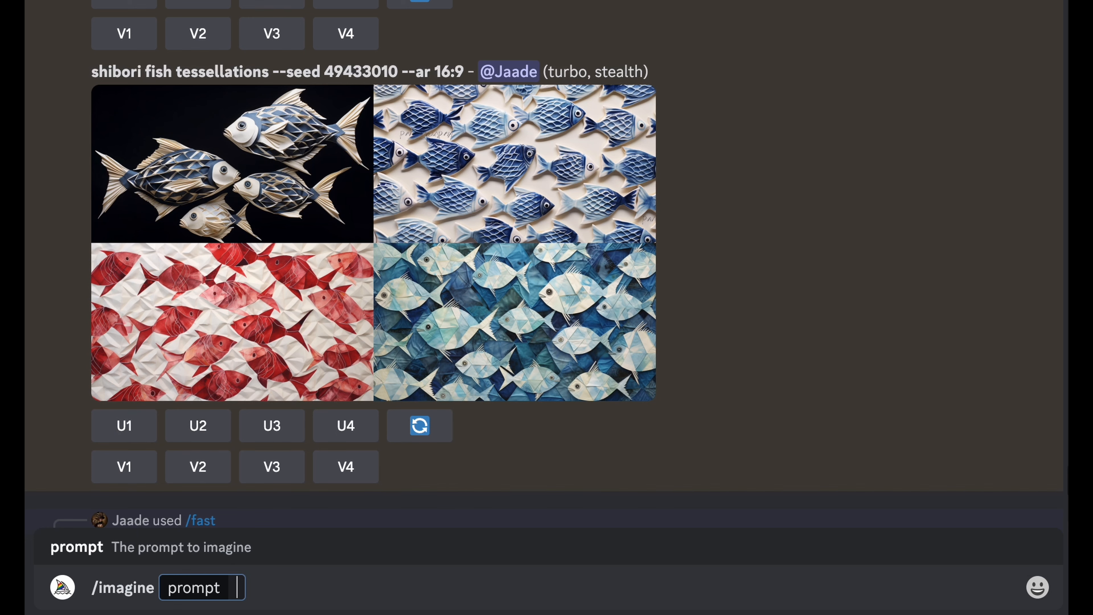
pyautogui.hotkey('ctrl', 'v')
pyautogui.write('--')
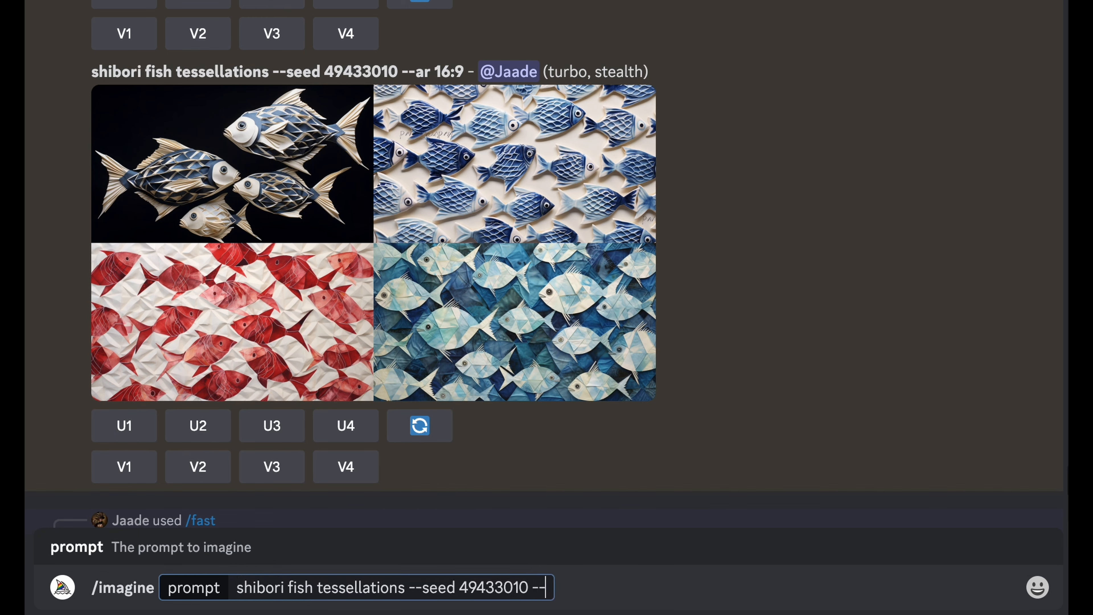
pyautogui.write('chaos')
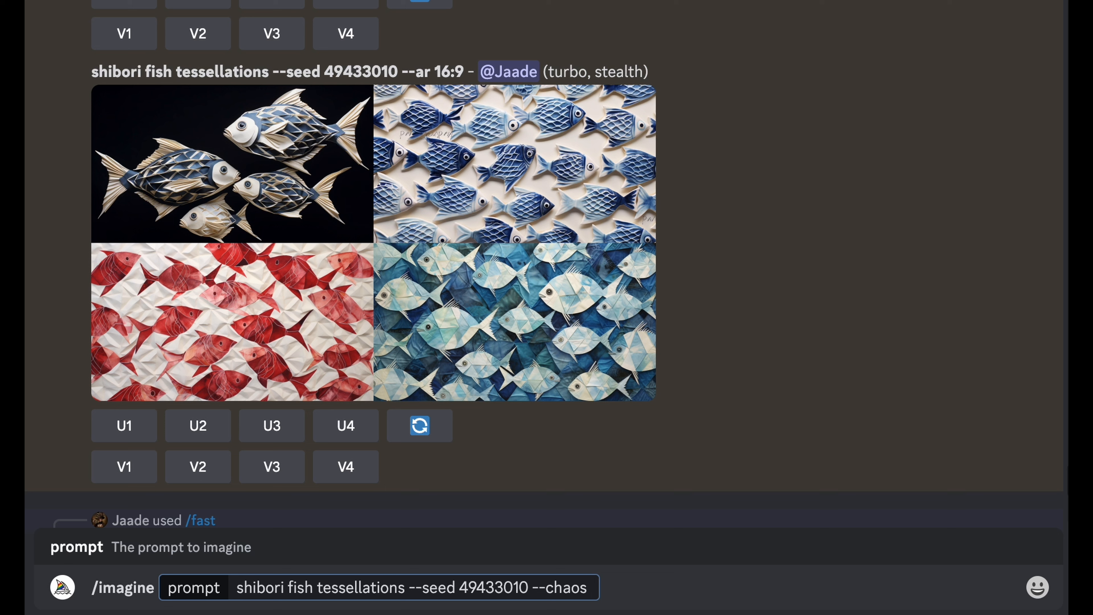
pyautogui.write('50')
pyautogui.press('Return')
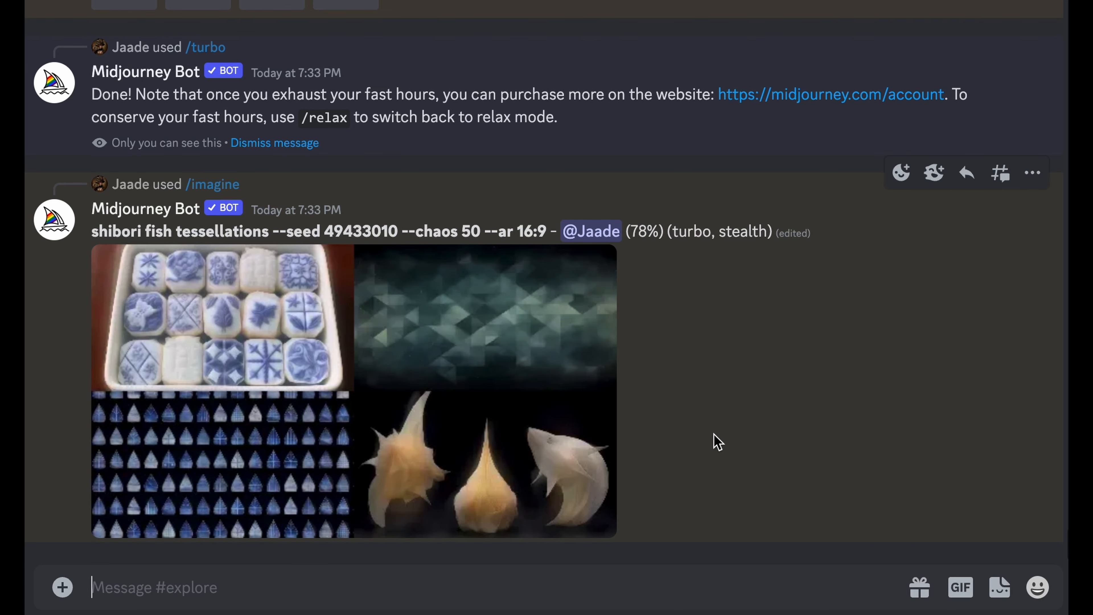
# Compare the --chaos 50 grid with the earlier seeded grids in the channel
pyautogui.scroll(5, 717, 441)
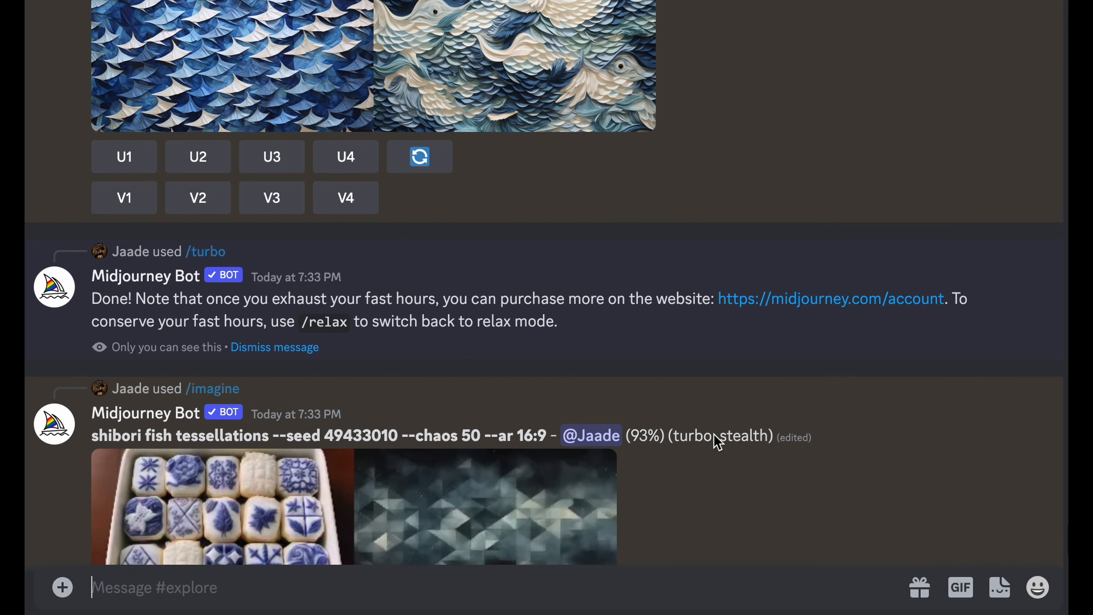
pyautogui.scroll(15, 717, 441)
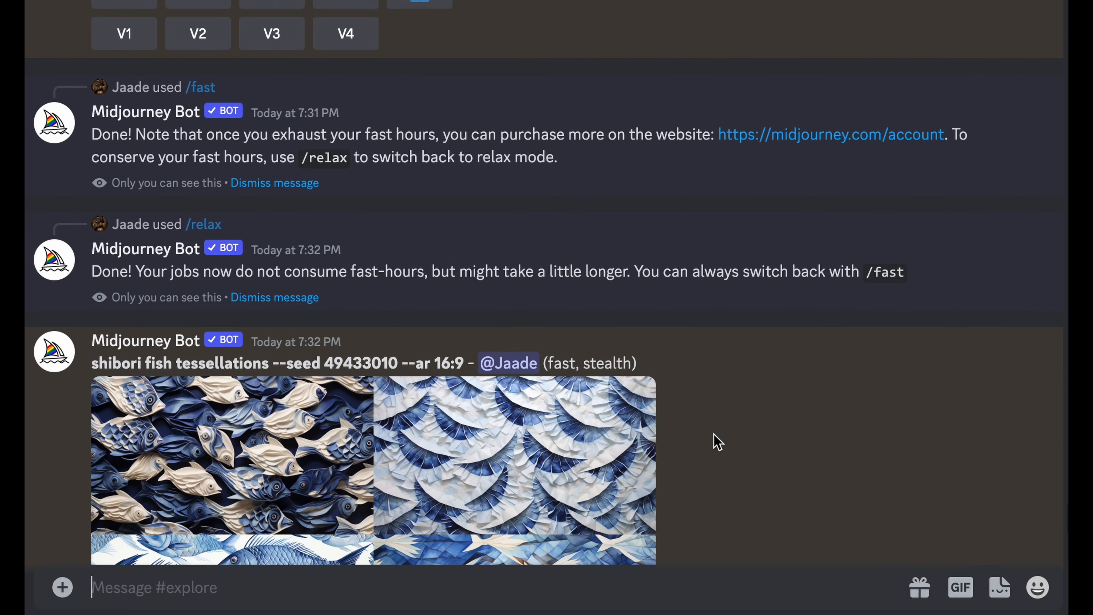
pyautogui.scroll(5, 717, 442)
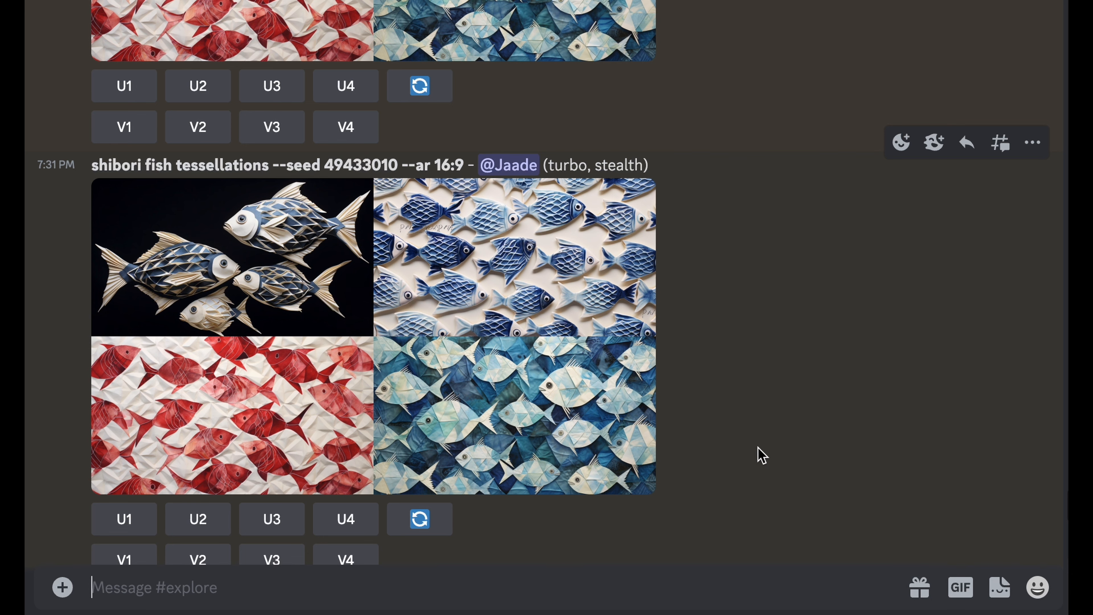
pyautogui.scroll(-15, 762, 455)
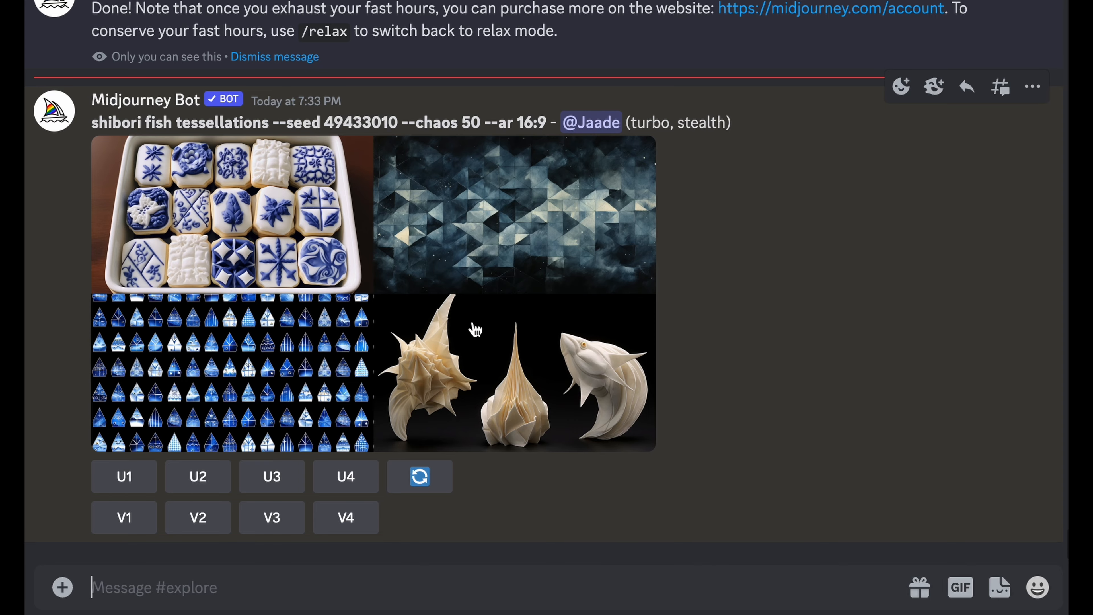
# Inspect the --chaos 50 grid at enlarged size and check its "--chaos 50" parameter in the prompt line
pyautogui.click(489, 387)
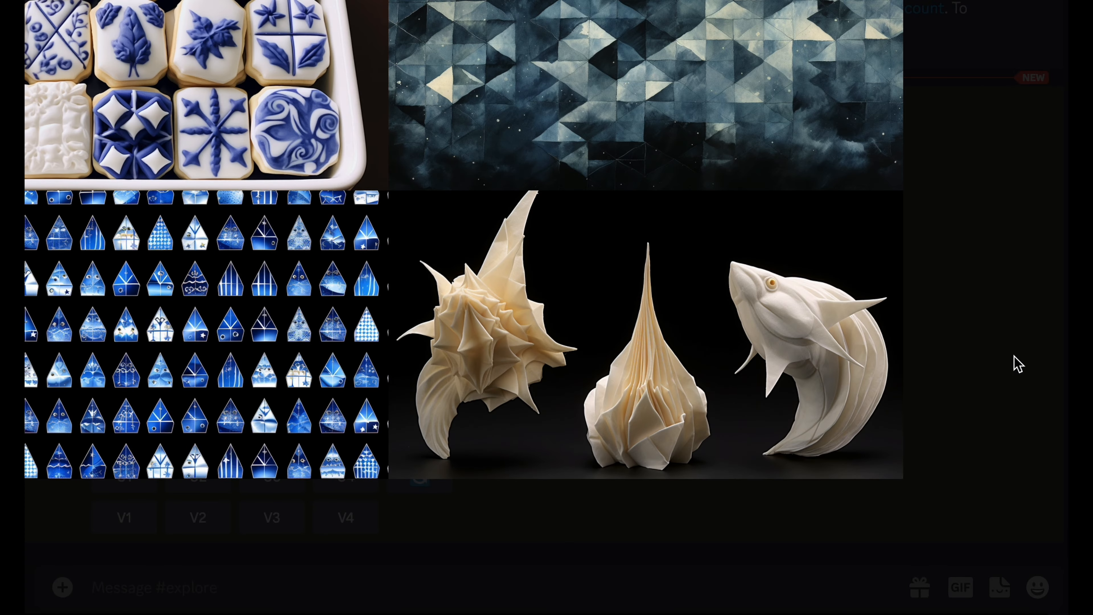
pyautogui.click(994, 382)
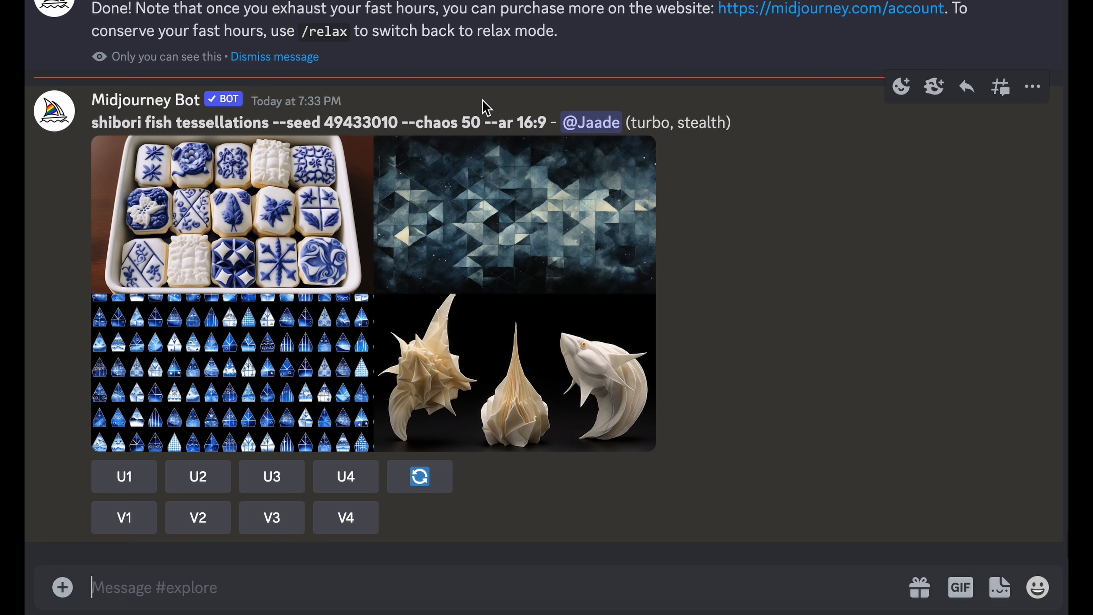
pyautogui.moveTo(403, 124); pyautogui.dragTo(481, 123)
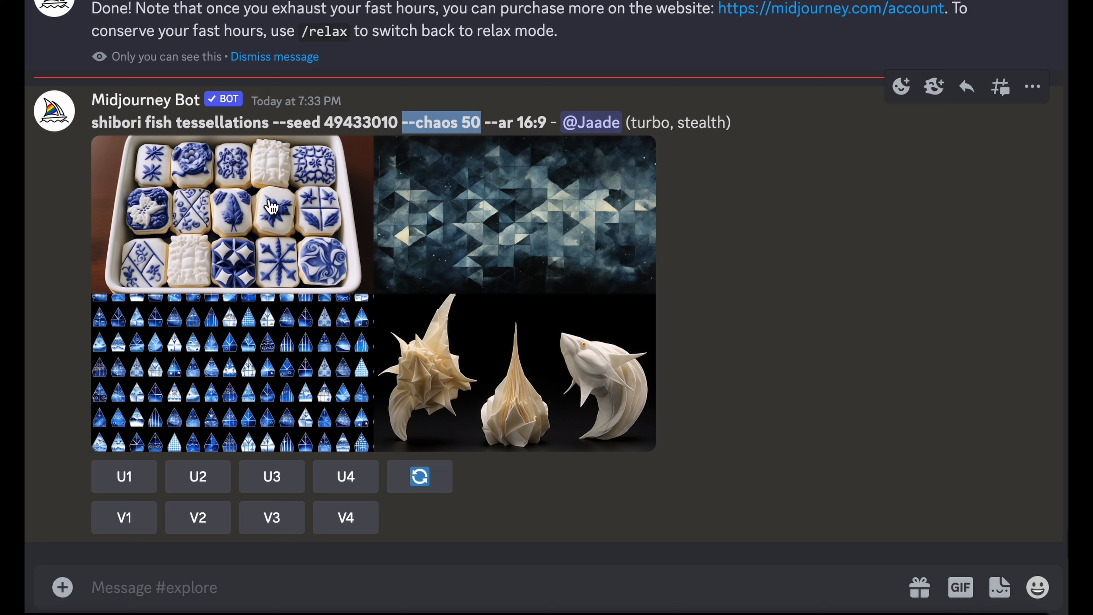
pyautogui.click(401, 122)
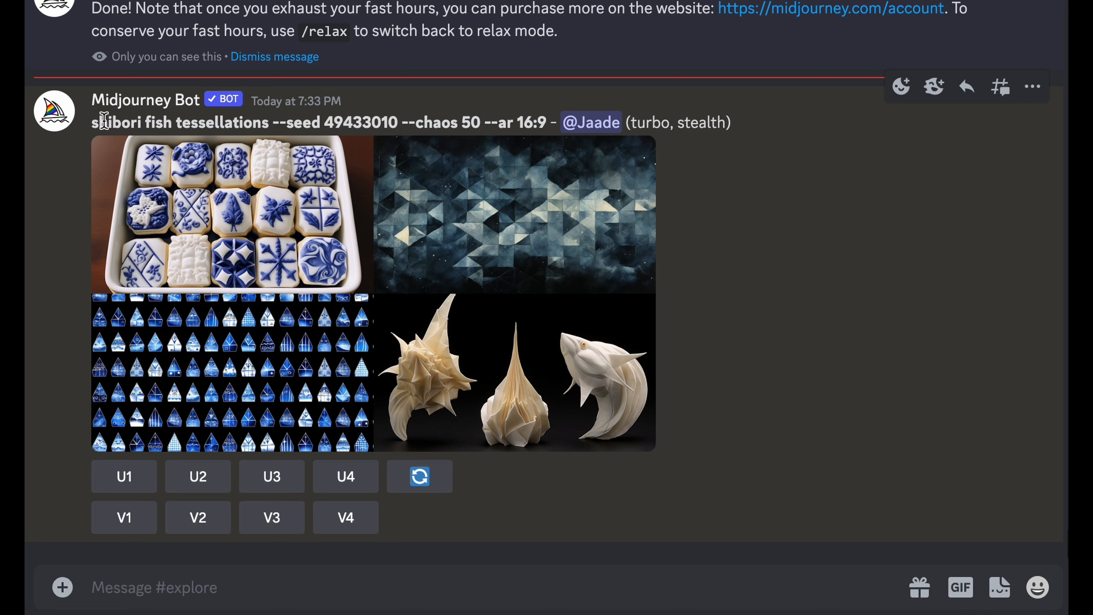
# Copy the chaos prompt into a new /imagine command, remove the seed parameter, and submit "shibori fish tessellations --chaos 50"
pyautogui.moveTo(103, 121); pyautogui.dragTo(476, 122)
pyautogui.hotkey('ctrl', 'c')
pyautogui.click(396, 581)
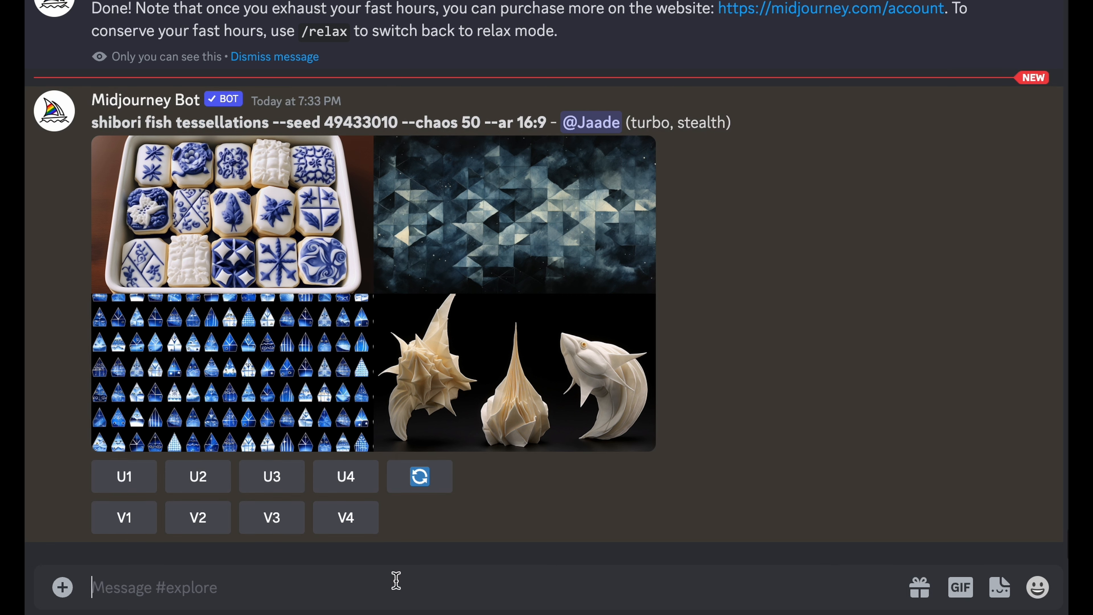
pyautogui.write('/i')
pyautogui.press('Tab')
pyautogui.hotkey('ctrl', 'v')
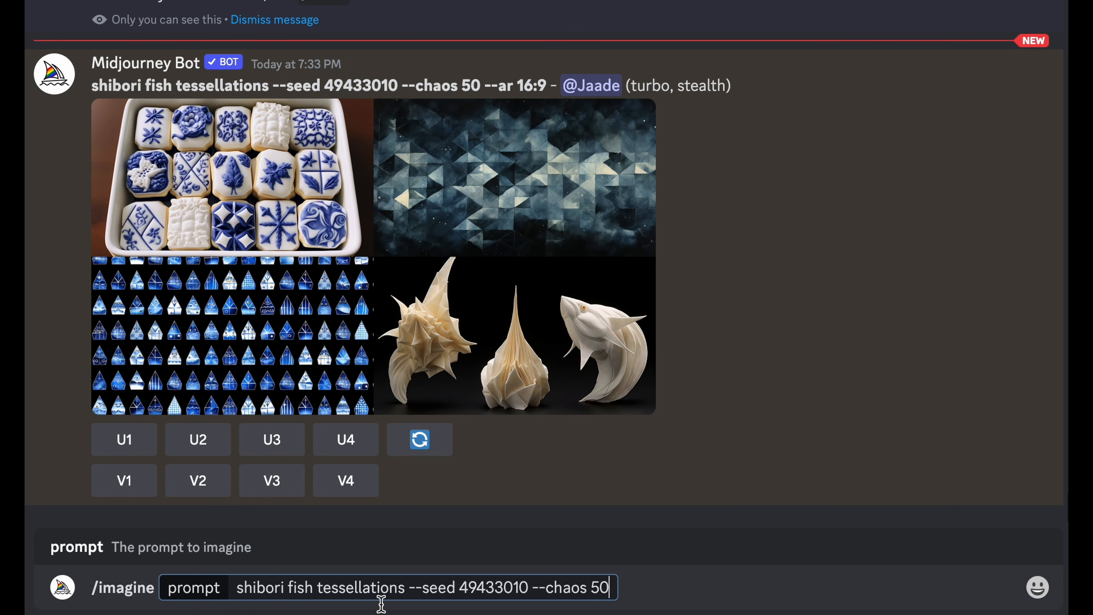
pyautogui.moveTo(408, 588); pyautogui.dragTo(529, 592)
pyautogui.press('BackSpace')
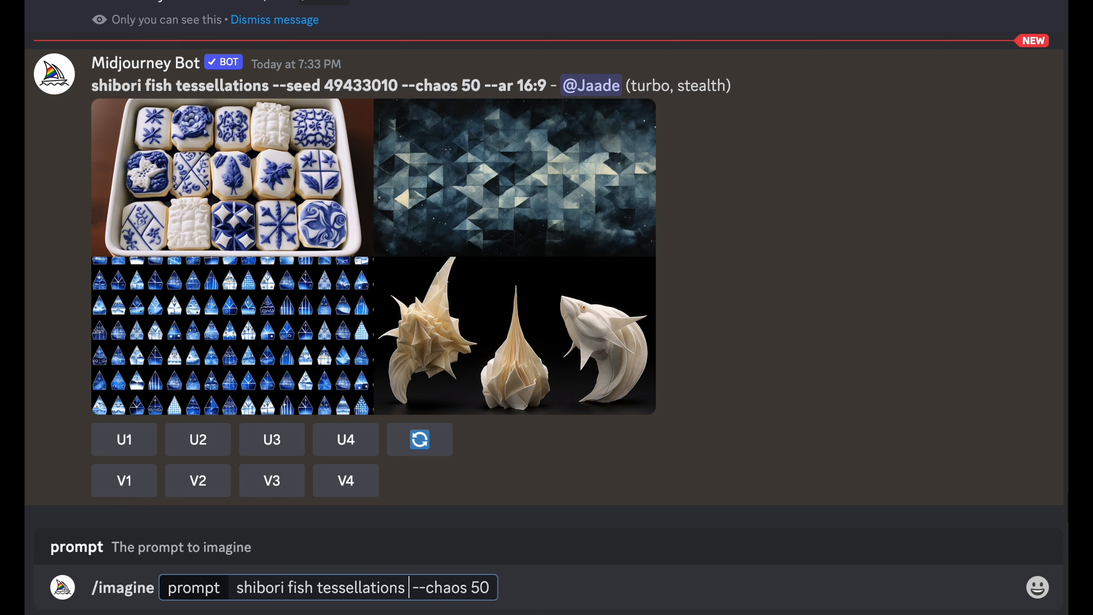
pyautogui.press('Return')
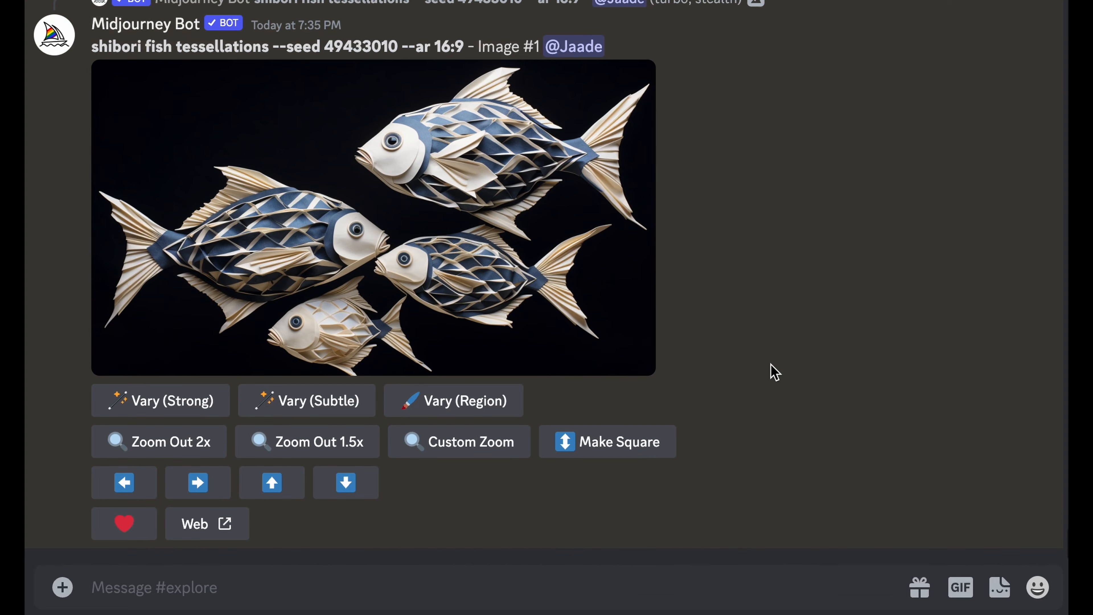
# Run Vary (Region) on upscaled Image #1, selecting a rectangle over the empty background above the left-facing group's largest left fish
pyautogui.click(466, 413)
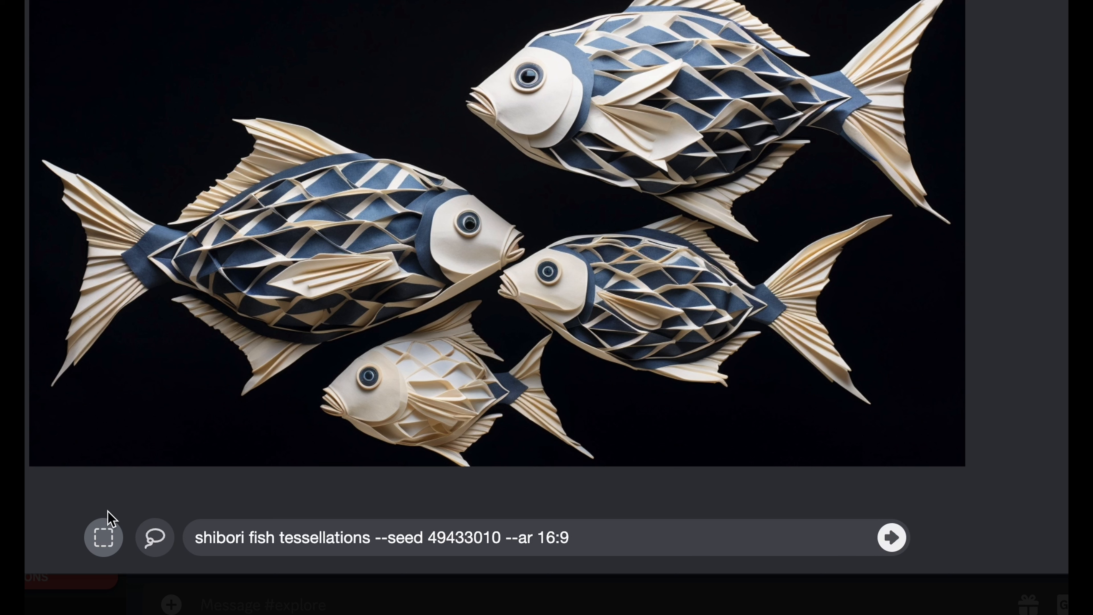
pyautogui.click(103, 538)
pyautogui.moveTo(80, 7); pyautogui.dragTo(488, 152)
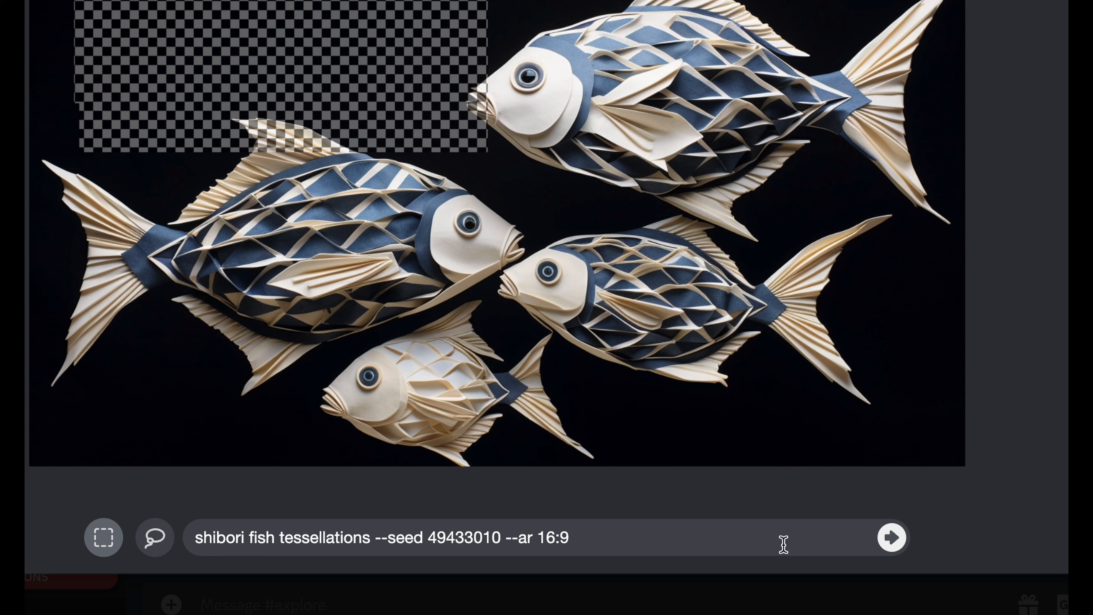
pyautogui.click(891, 543)
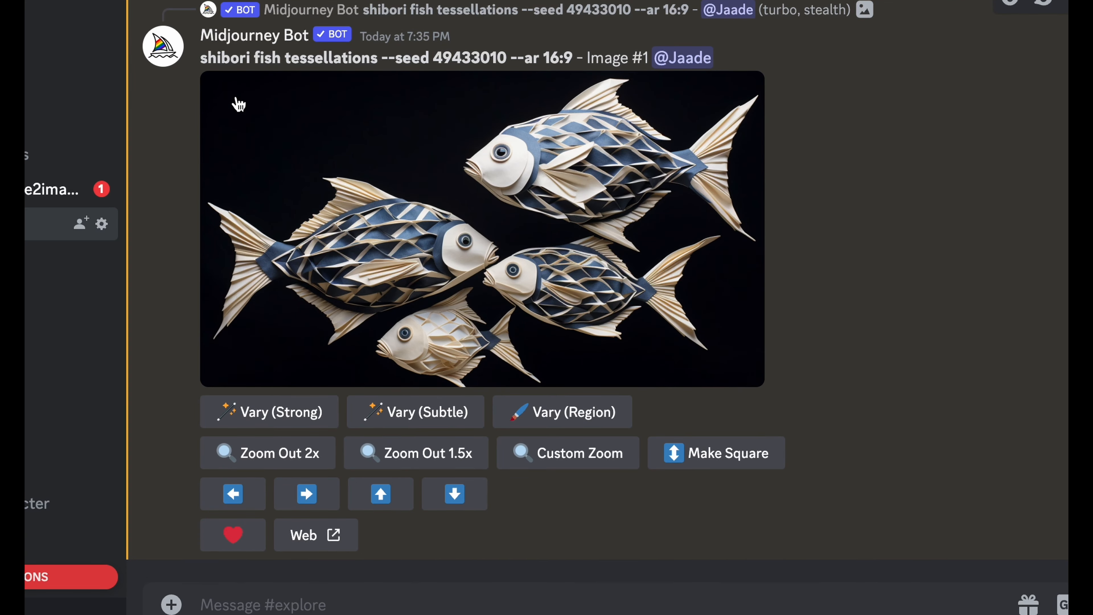
# View the resulting Variations (Region) grid at enlarged size to examine the regenerated area
pyautogui.scroll(3, 321, 43)
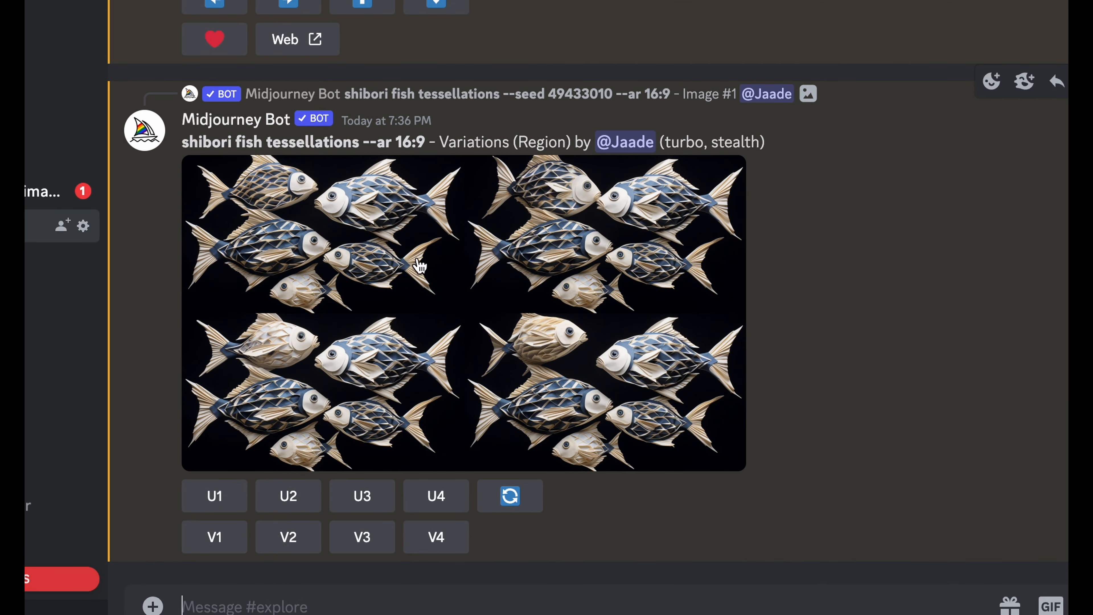
pyautogui.click(419, 266)
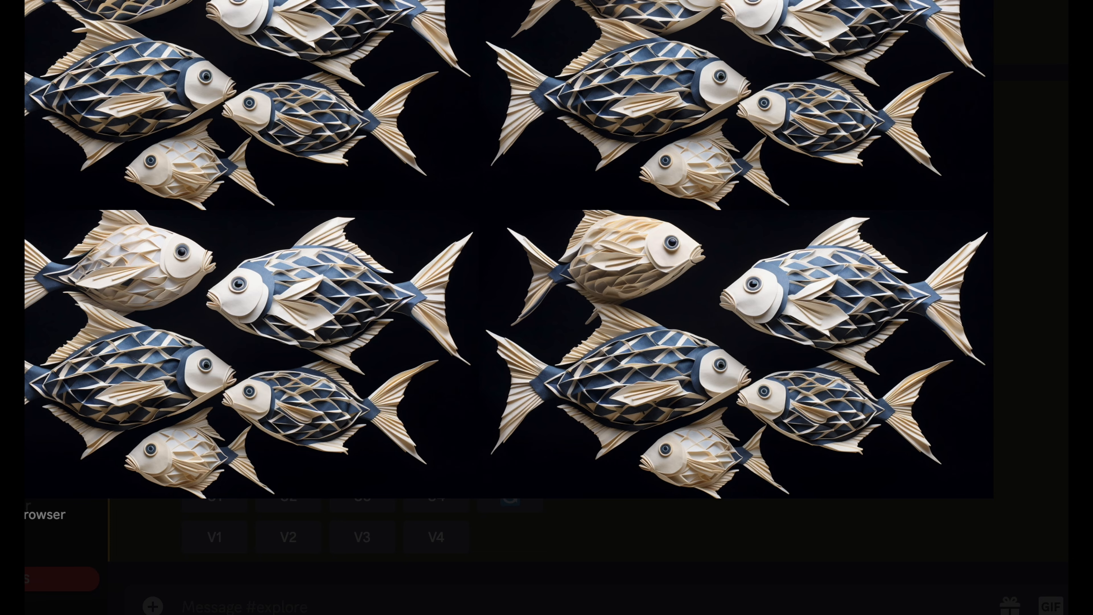
pyautogui.press('Escape')
# Run Vary (Region) on upscaled Image #1 again with the entire image selected and the prompt "shibori fish tessellations --seed 49433010 --ar 16:9"
pyautogui.scroll(10, 520, 313)
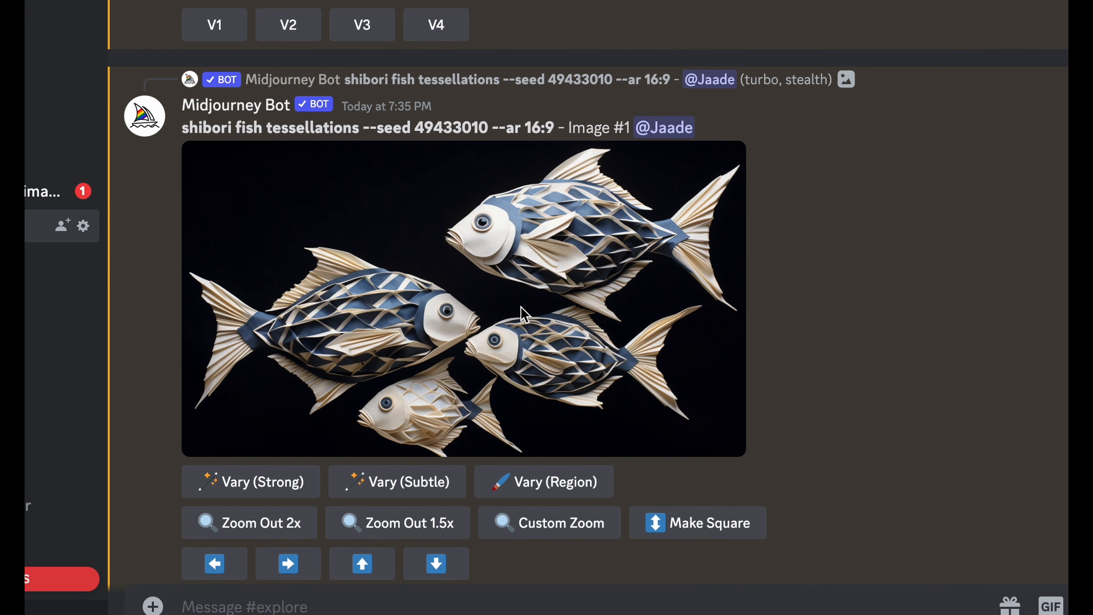
pyautogui.scroll(-1, 522, 313)
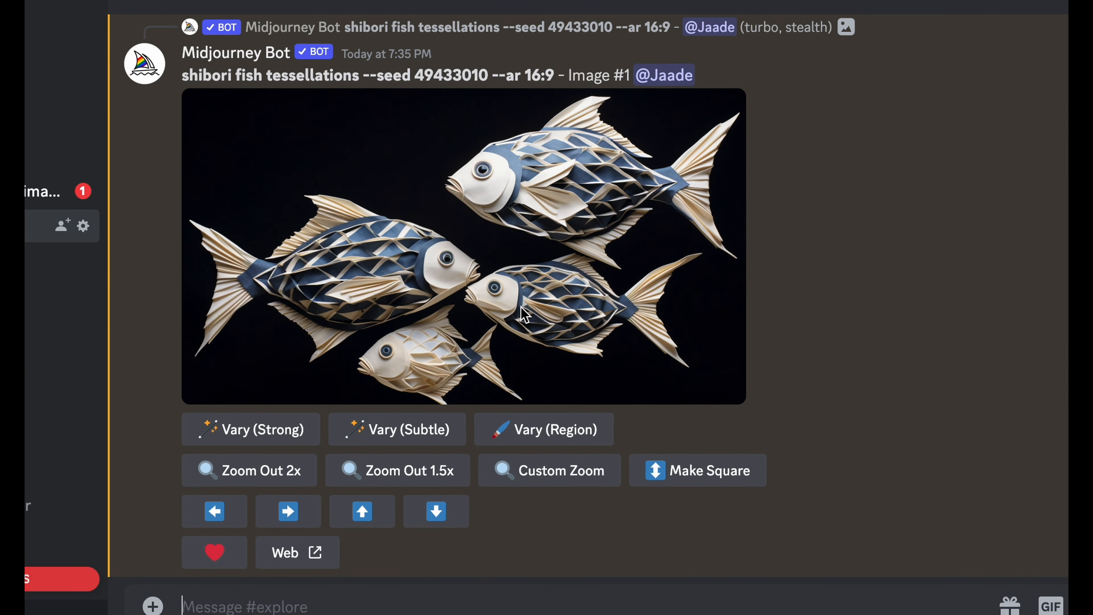
pyautogui.click(565, 439)
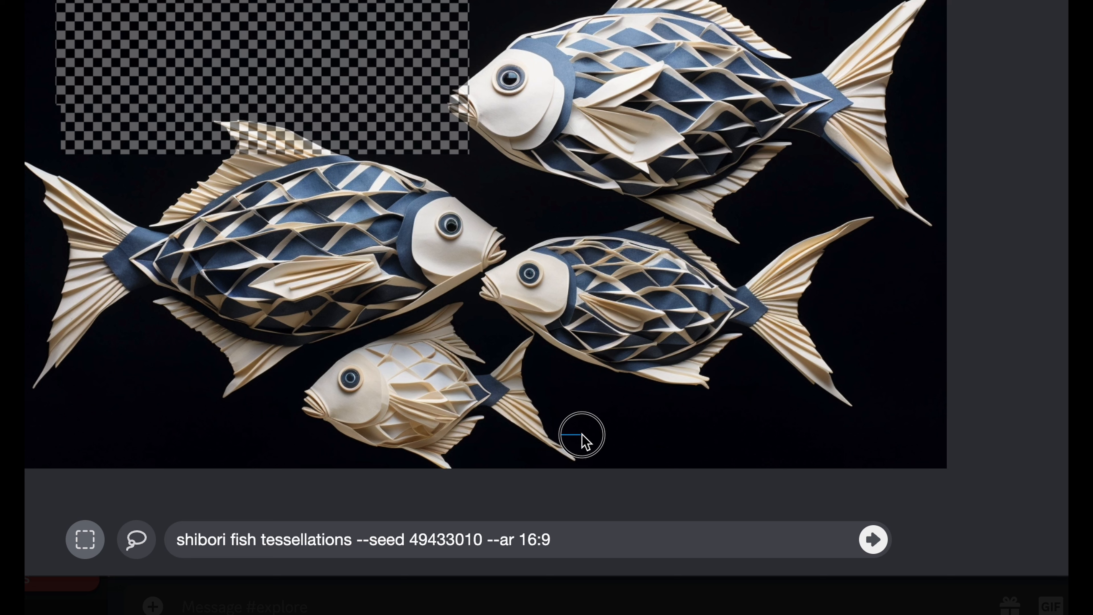
pyautogui.moveTo(582, 434); pyautogui.dragTo(592, 434)
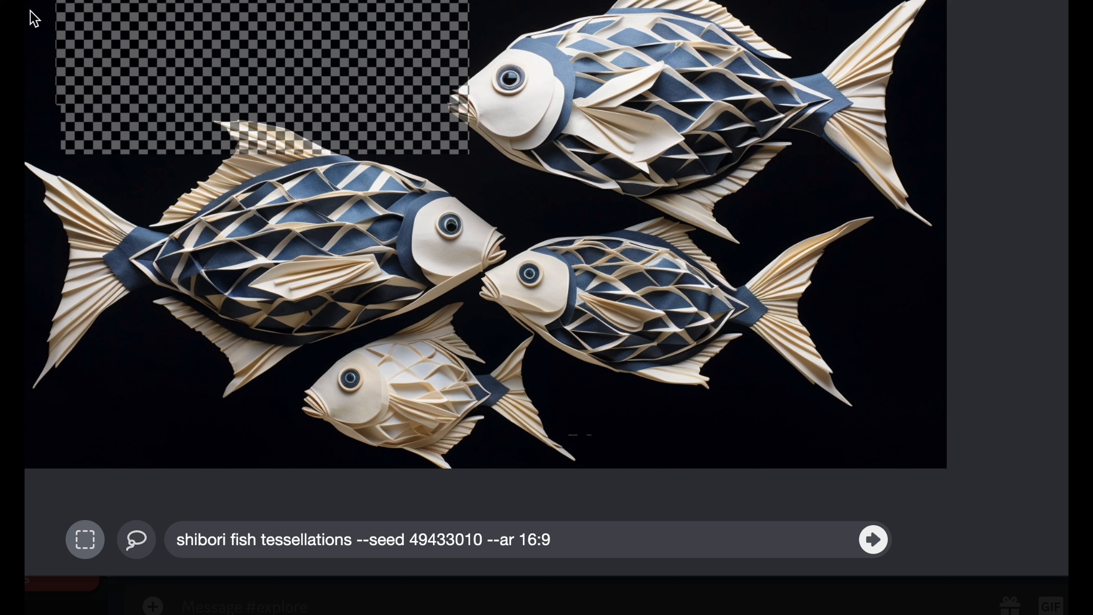
pyautogui.moveTo(26, 4); pyautogui.dragTo(1023, 489)
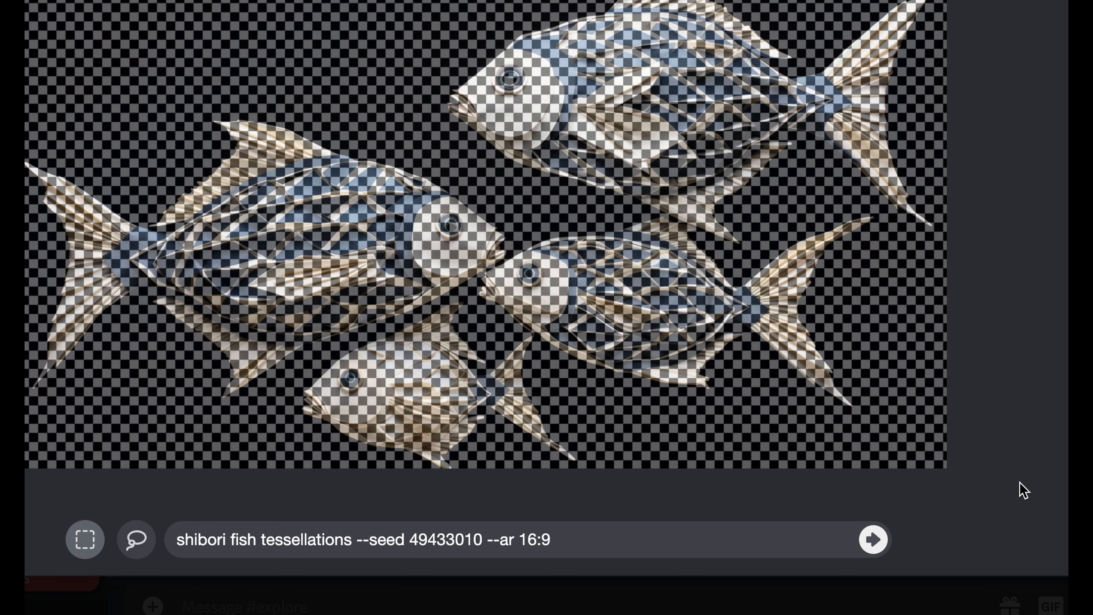
pyautogui.moveTo(177, 540); pyautogui.dragTo(352, 542)
pyautogui.click(351, 540)
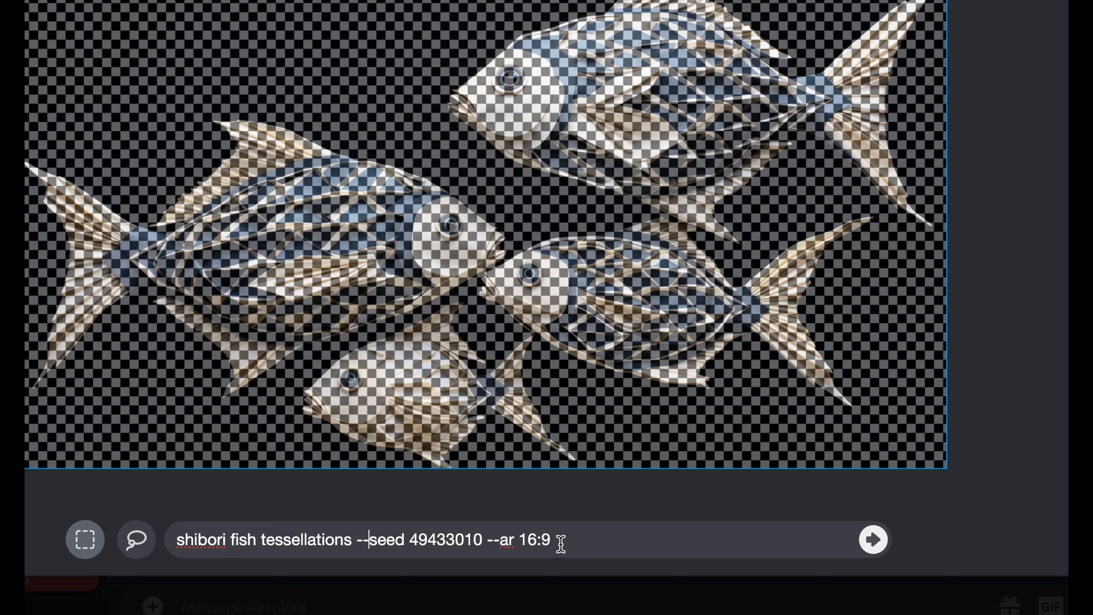
pyautogui.click(880, 546)
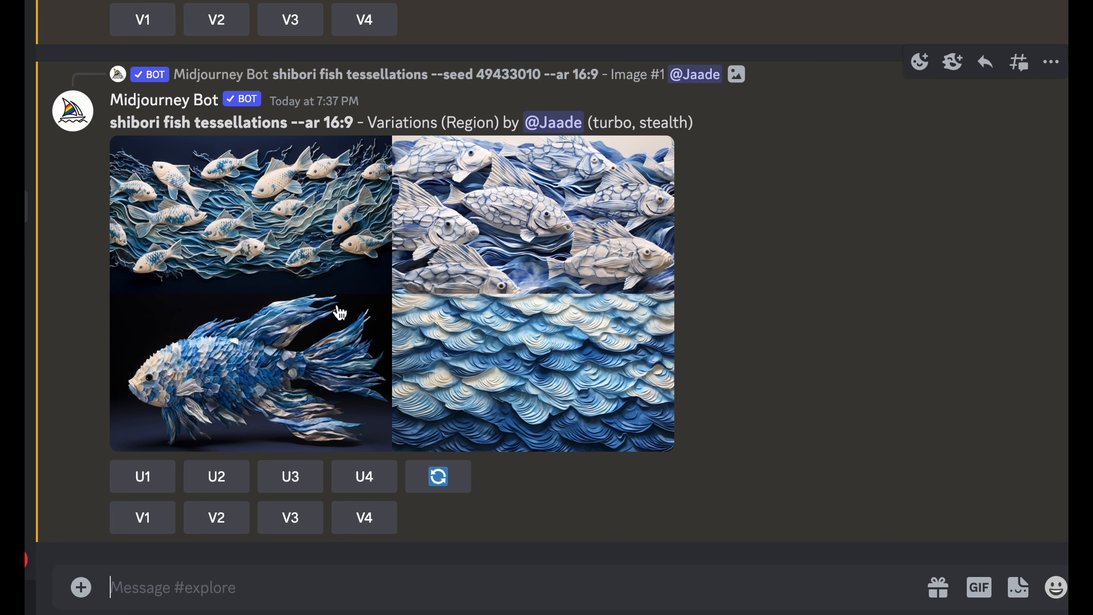
# Examine the full-image Variations (Region) grid at enlarged size
pyautogui.click(320, 311)
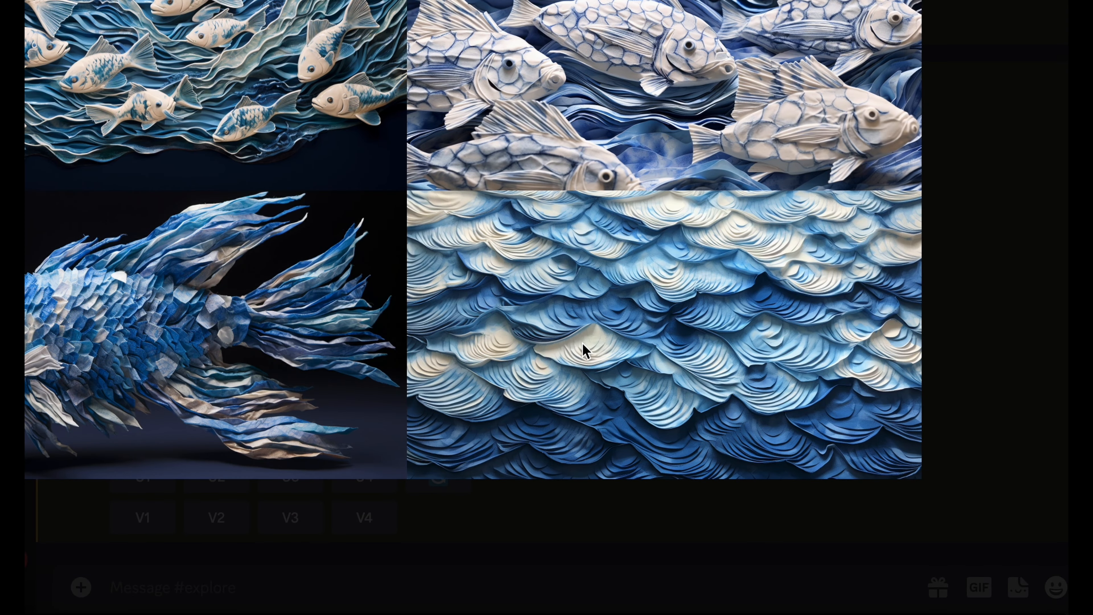
pyautogui.click(1028, 353)
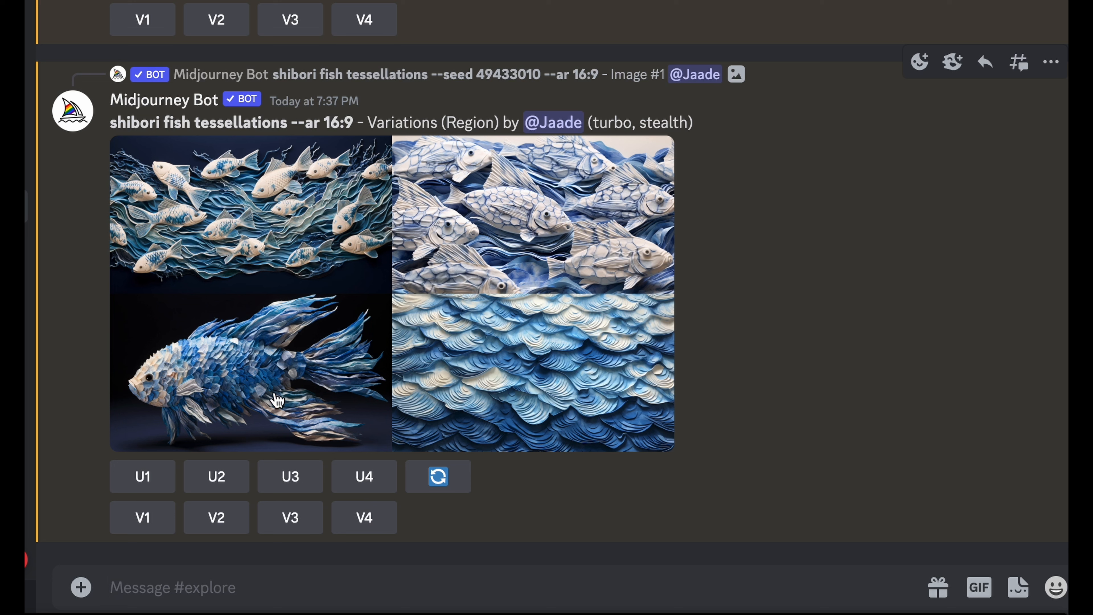
pyautogui.scroll(1, 544, 406)
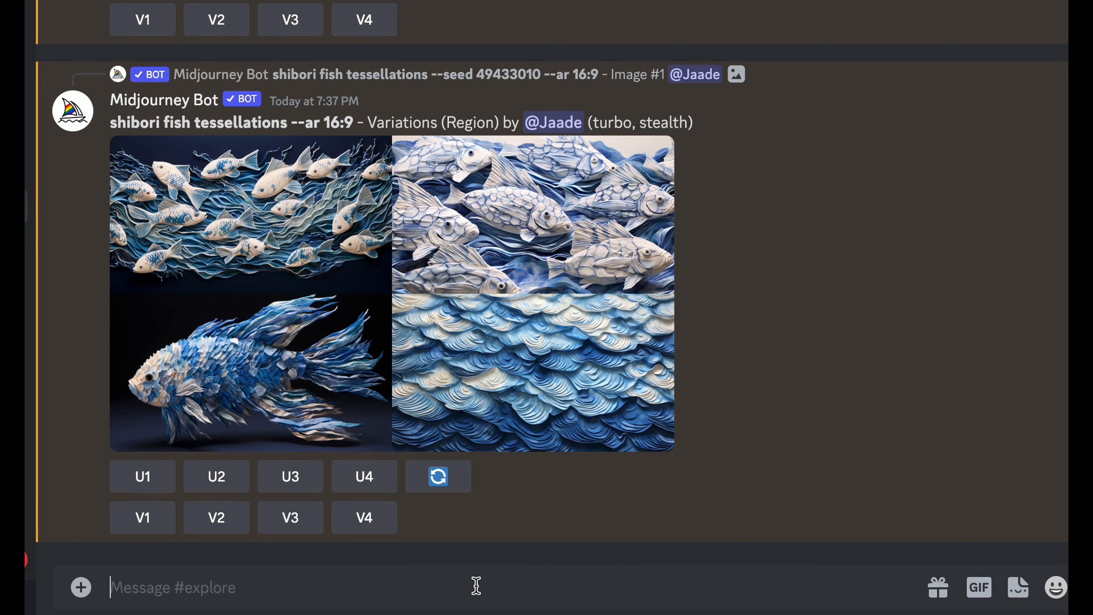
# Copy Image #1's seeded prompt into a new /imagine command, replace the seed with 0, and submit it
pyautogui.scroll(15, 517, 416)
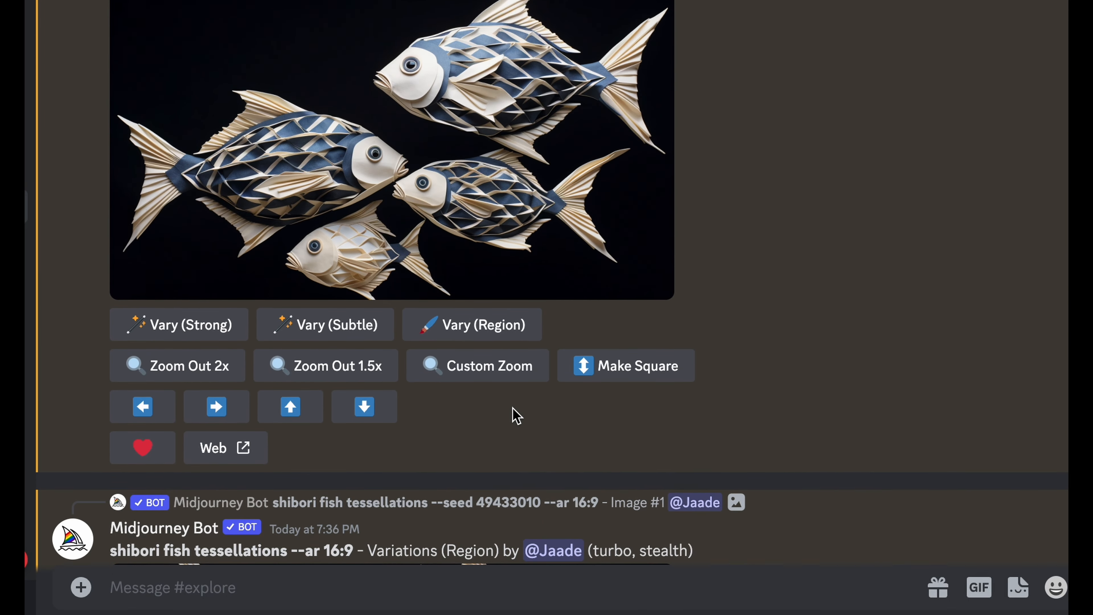
pyautogui.scroll(5, 516, 415)
pyautogui.moveTo(423, 237); pyautogui.dragTo(111, 232)
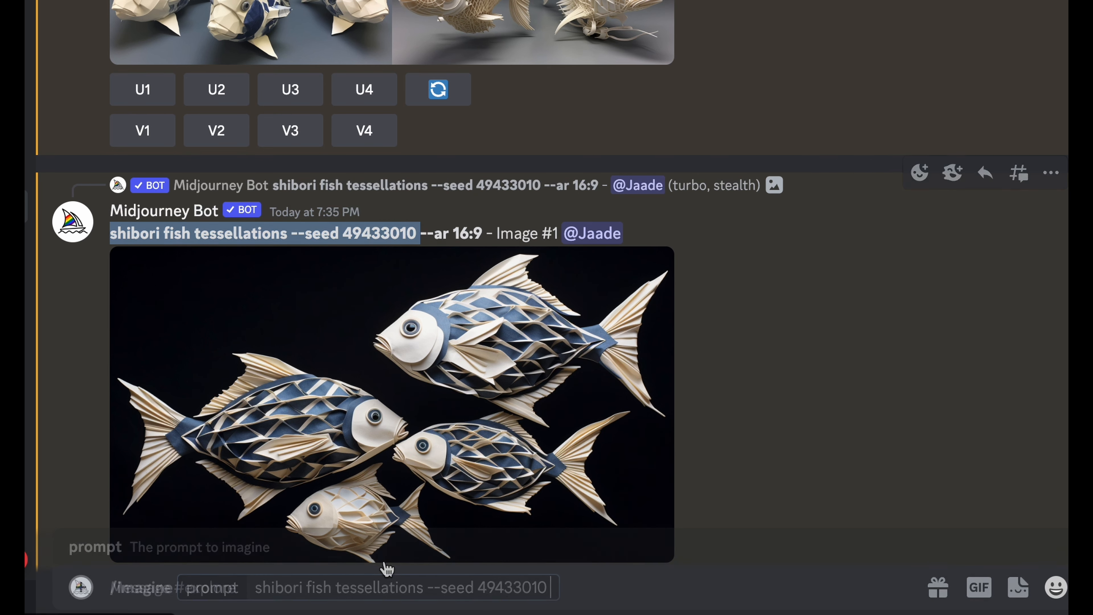
pyautogui.moveTo(549, 588); pyautogui.dragTo(477, 588)
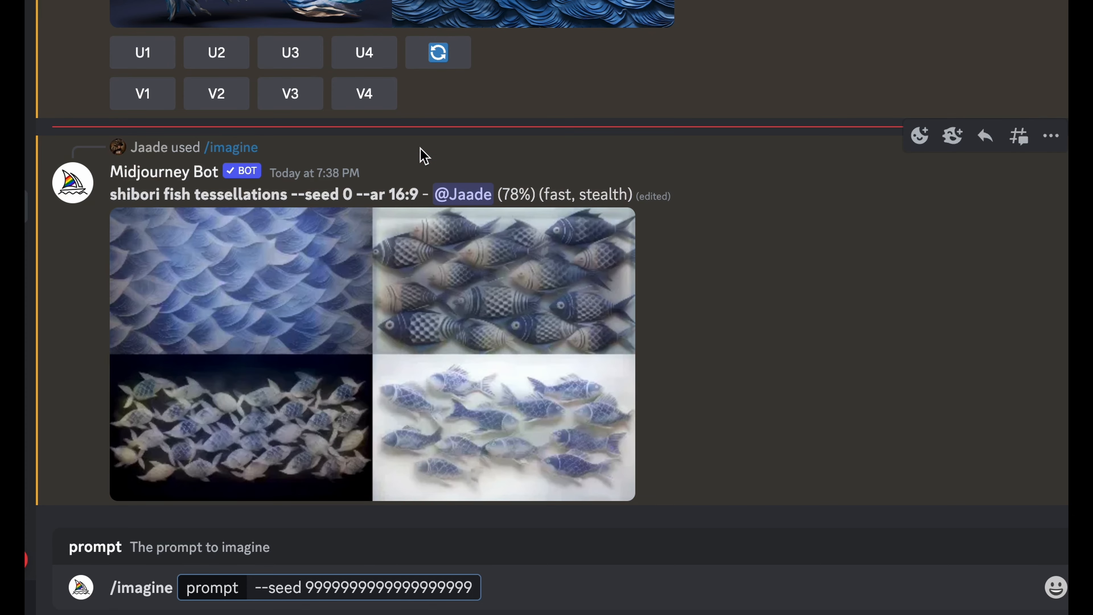
pyautogui.click(285, 195)
pyautogui.moveTo(285, 196); pyautogui.dragTo(111, 195)
pyautogui.hotkey('ctrl', 'c')
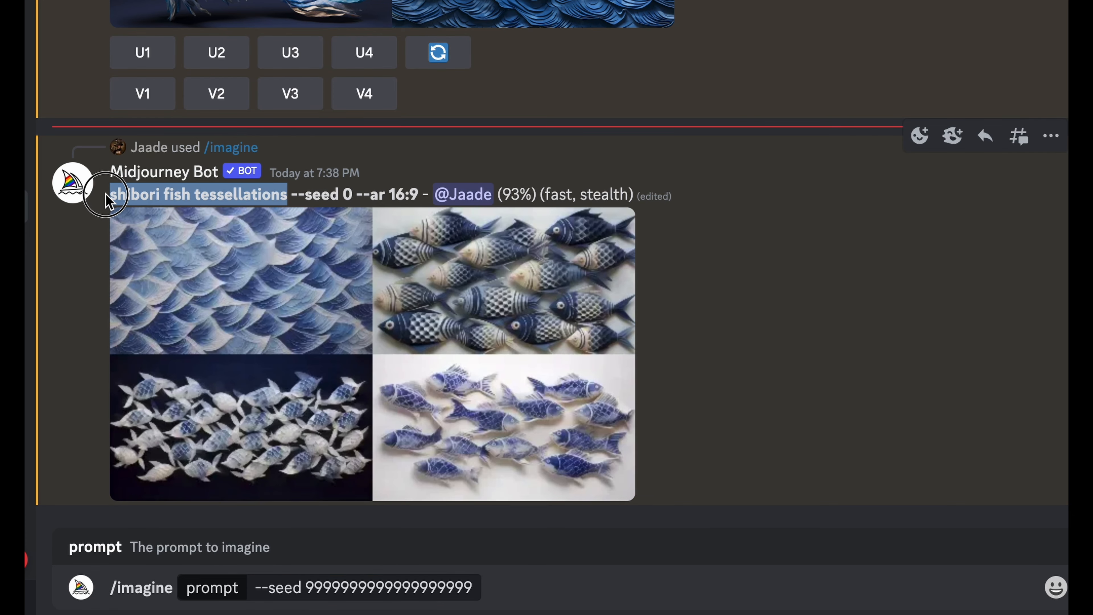
pyautogui.click(257, 588)
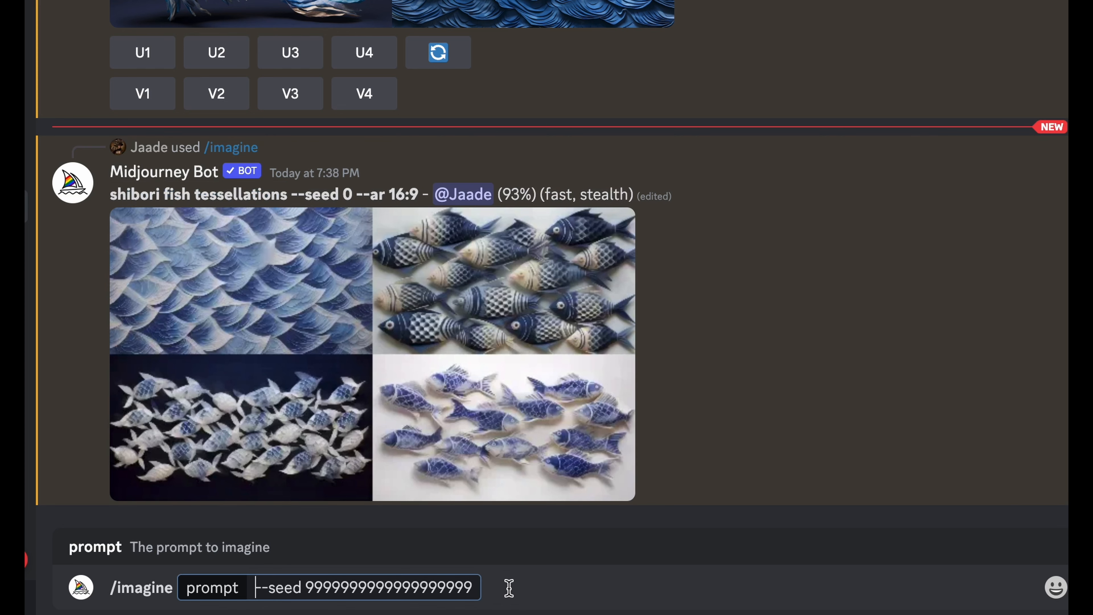
pyautogui.hotkey('ctrl', 'v')
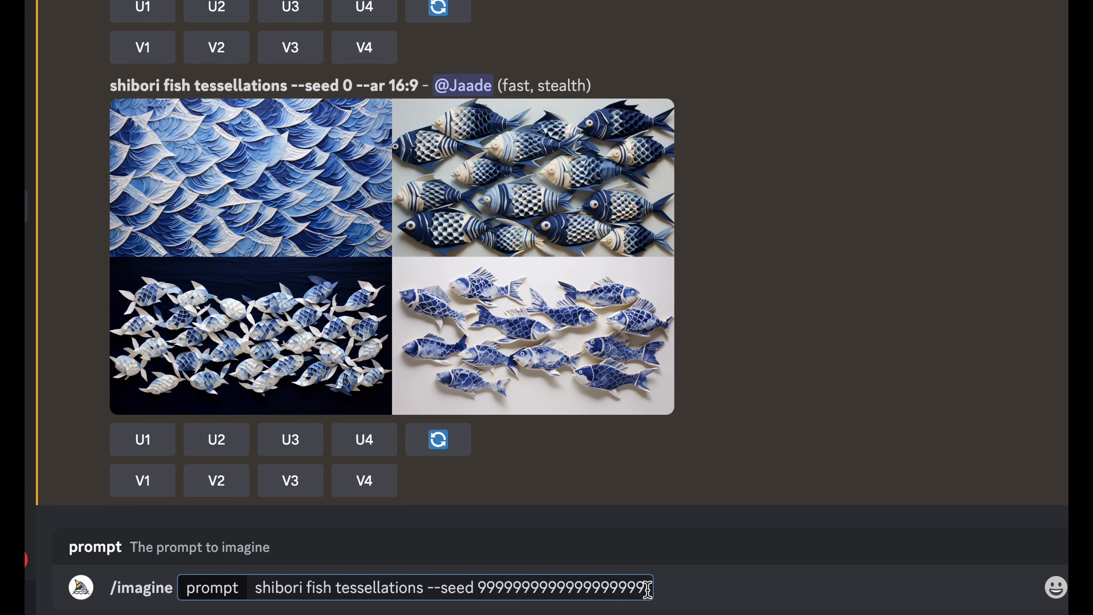
pyautogui.press('Return')
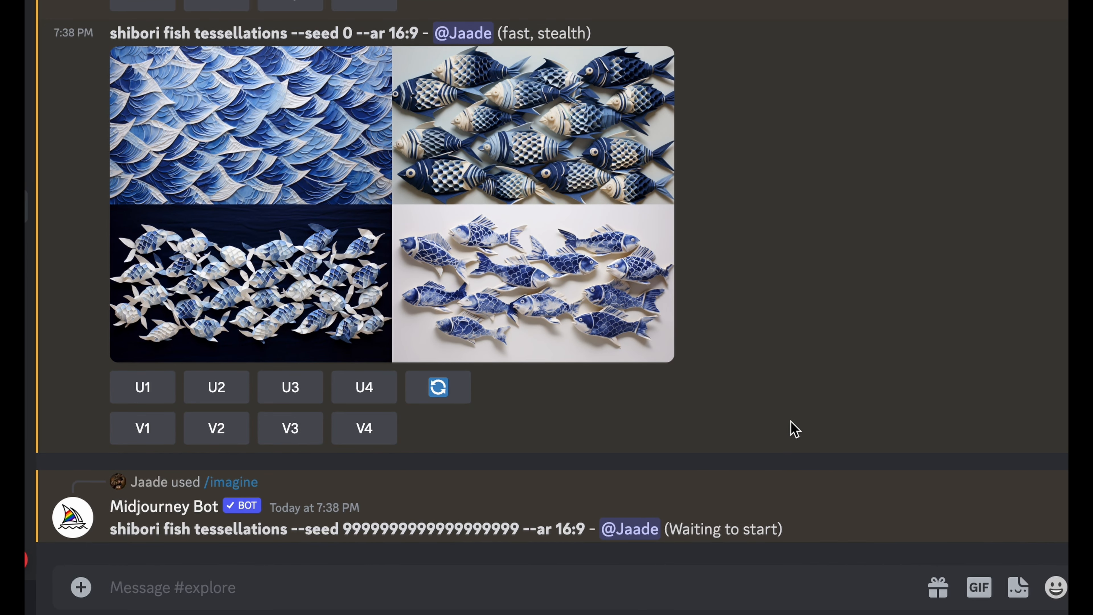
# Compare the --seed 0 grid with the earlier region variation grid in the channel
pyautogui.scroll(2, 791, 425)
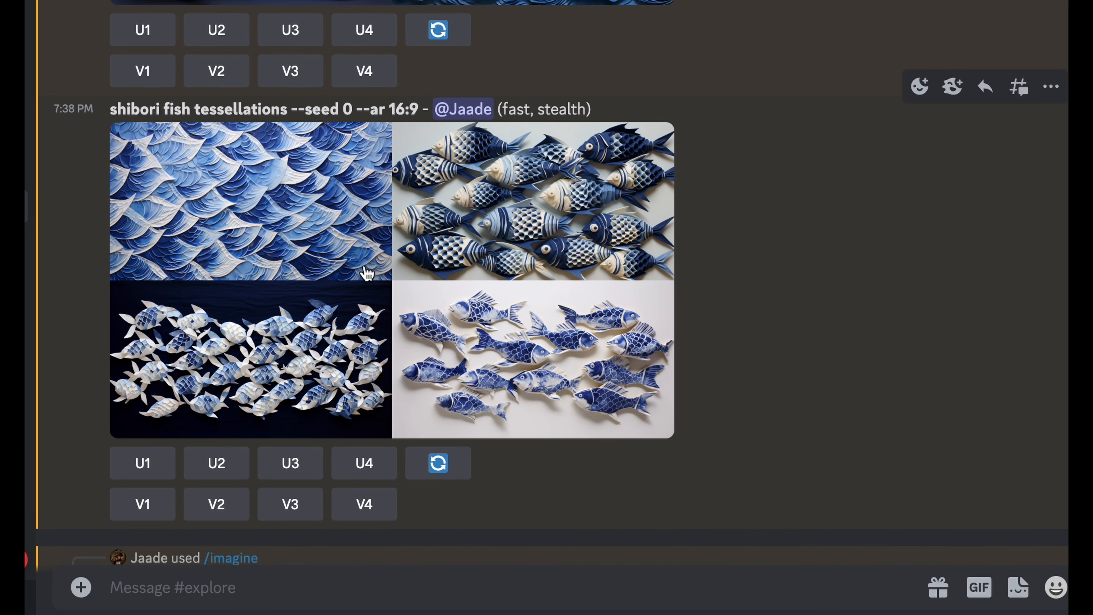
pyautogui.scroll(6, 504, 258)
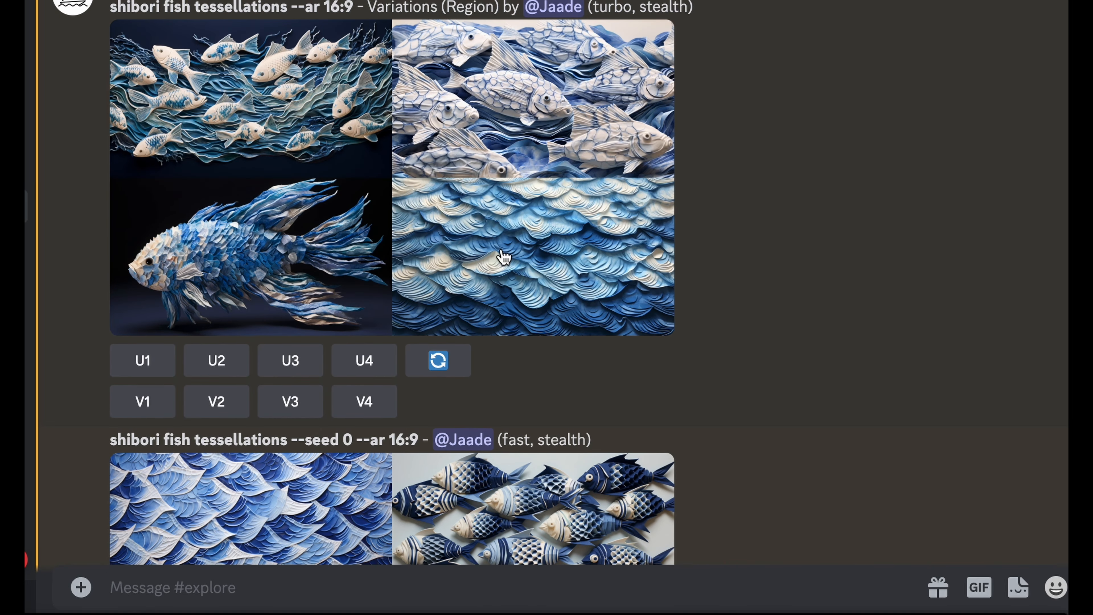
pyautogui.scroll(-5, 504, 257)
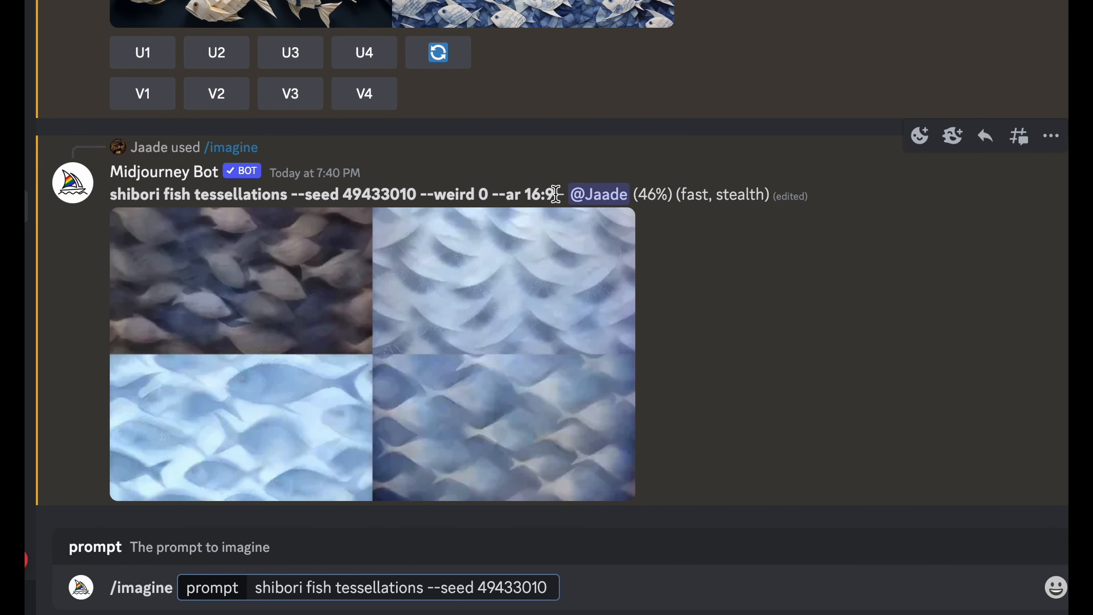
# Append "--weird 1000" to the drafted "shibori fish tessellations --seed 49433010" /imagine prompt and submit it
pyautogui.moveTo(488, 194); pyautogui.dragTo(420, 195)
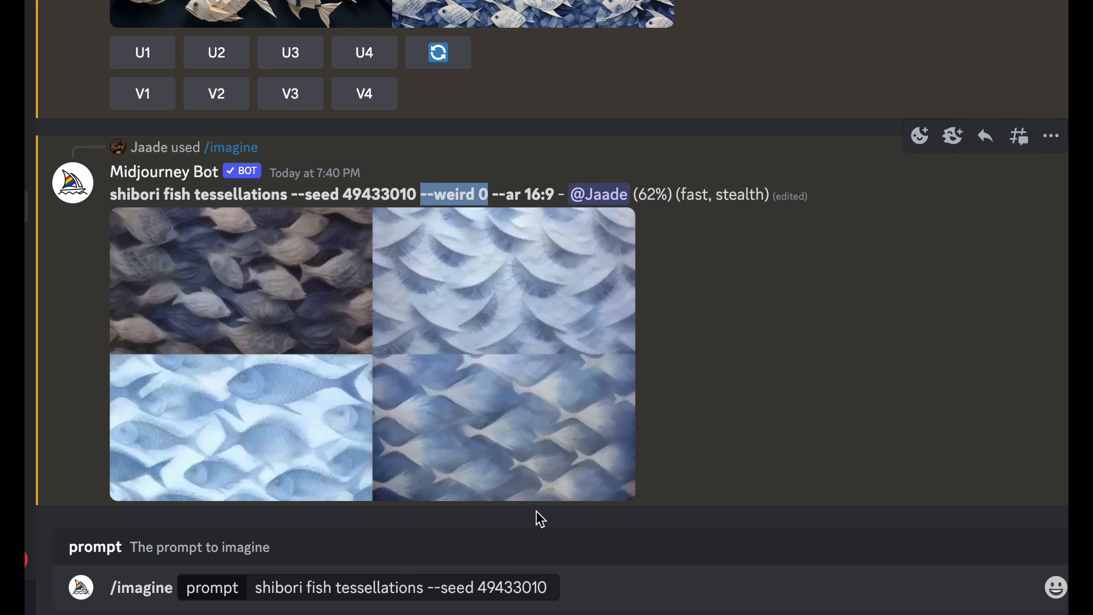
pyautogui.click(553, 586)
pyautogui.write('--')
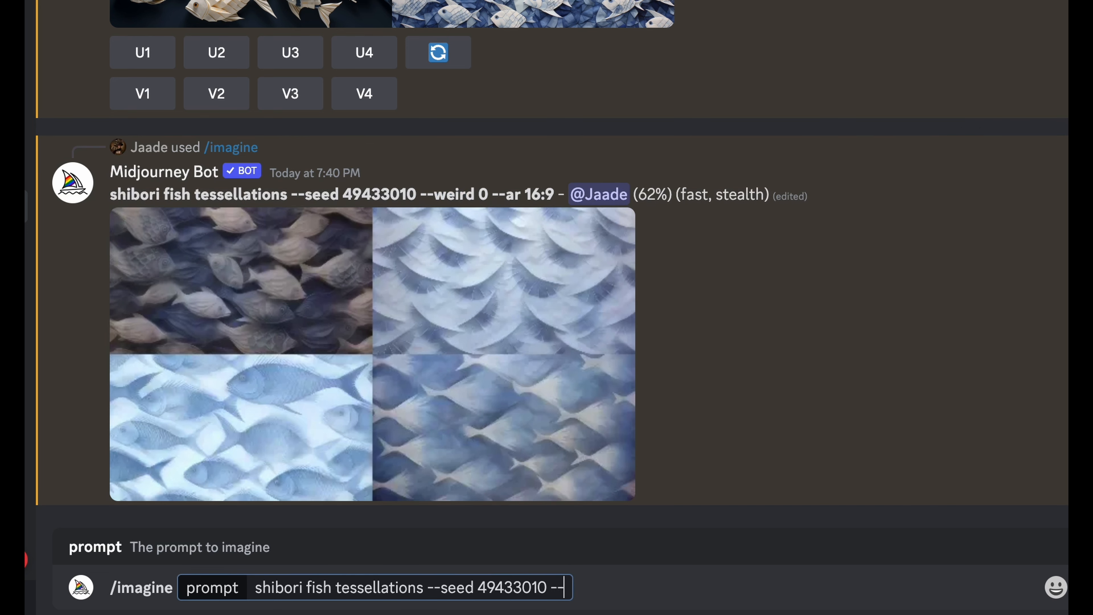
pyautogui.write('weird 1000')
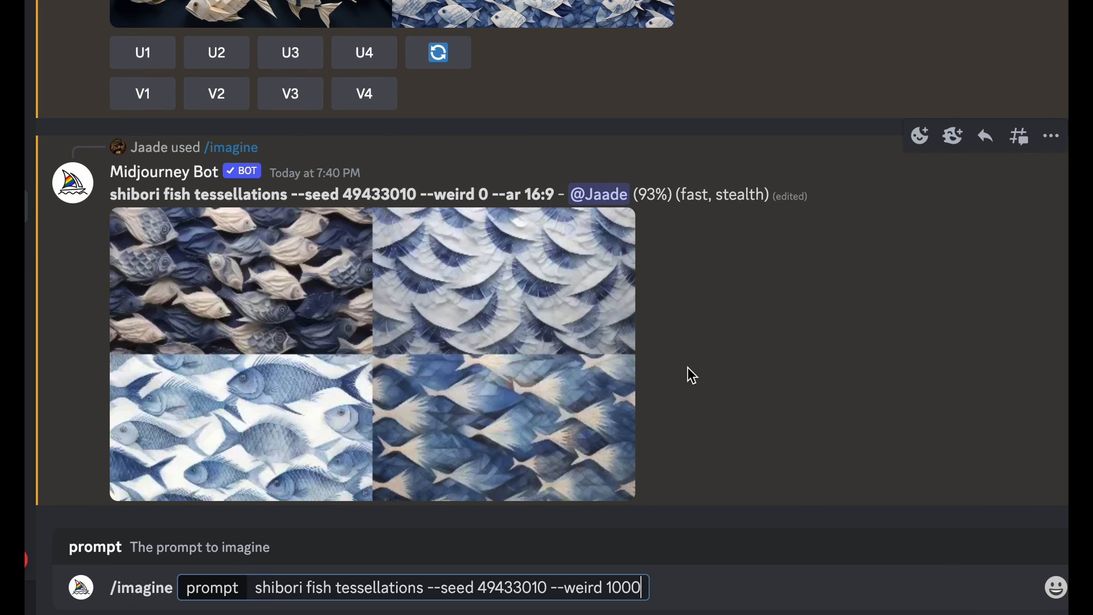
pyautogui.press('Return')
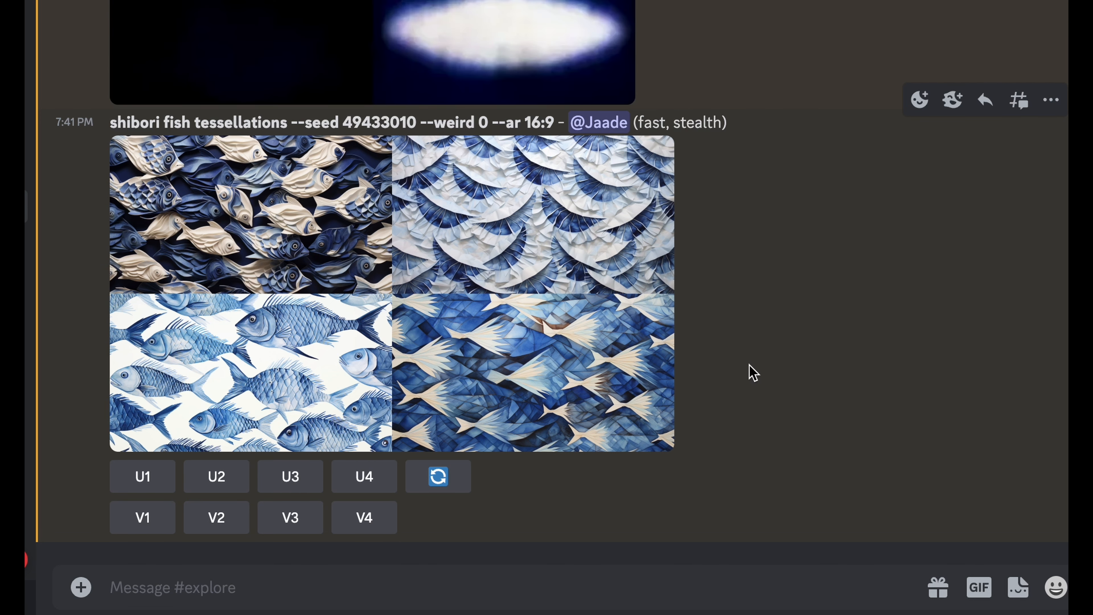
# Compare the --weird 0 and --weird 1000 grids made with seed 49433010
pyautogui.scroll(6, 753, 372)
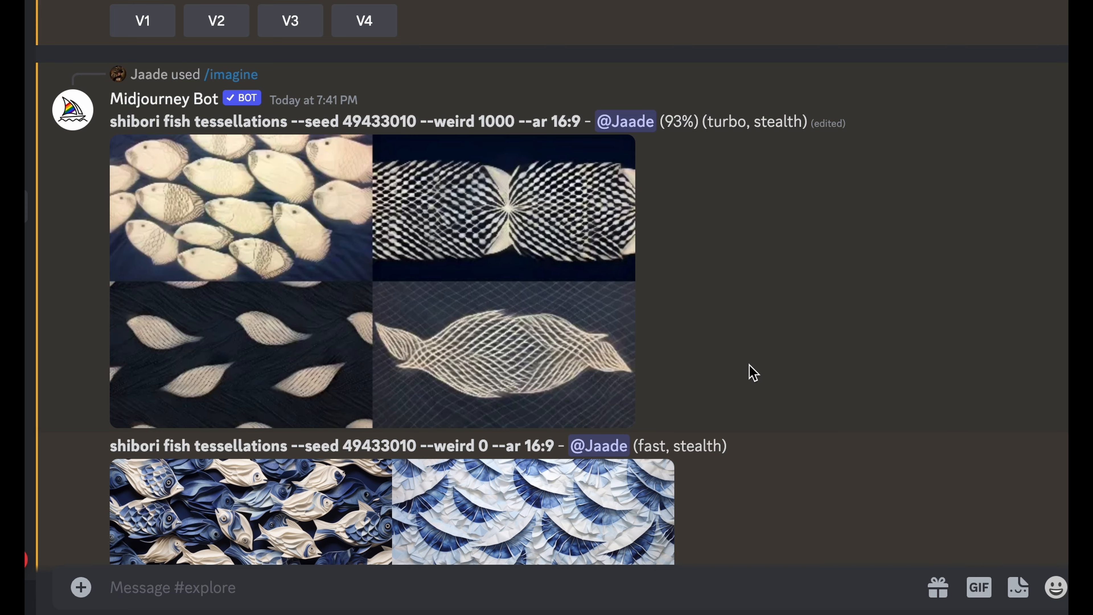
pyautogui.scroll(-7, 750, 365)
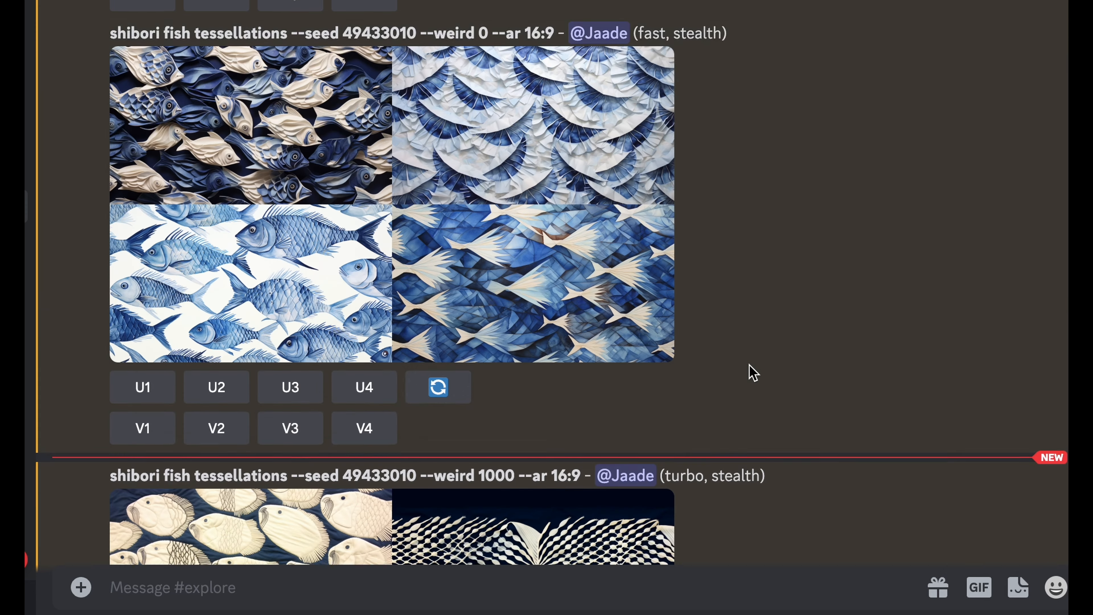
pyautogui.scroll(5, 749, 365)
pyautogui.scroll(4, 751, 372)
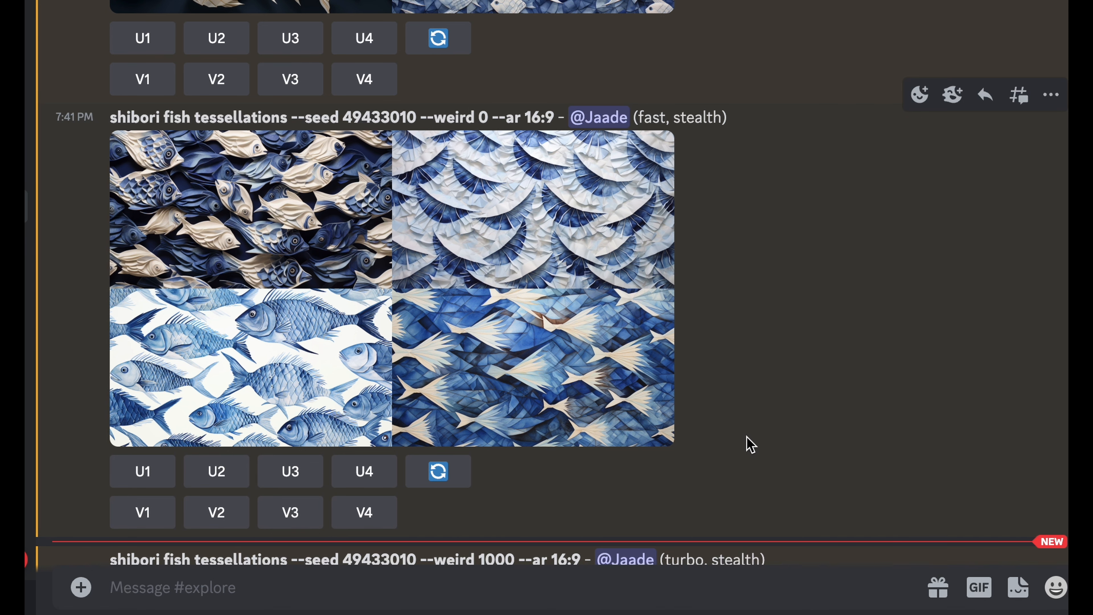
pyautogui.scroll(-9, 750, 444)
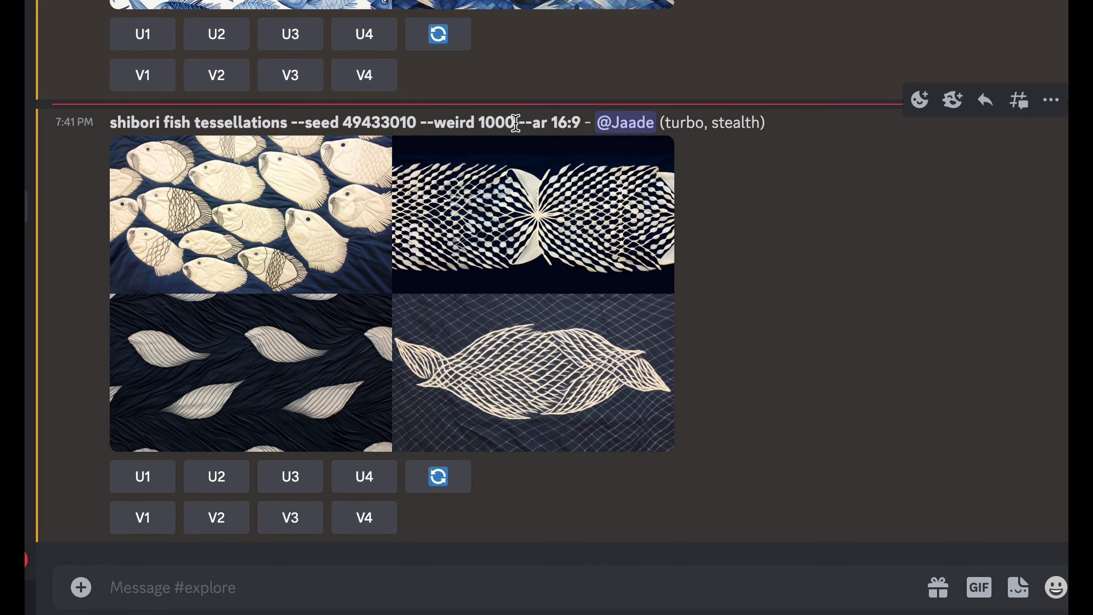
# Copy the --weird 1000 prompt into a new /imagine command, change the weird value to 3000, and submit it
pyautogui.moveTo(515, 124); pyautogui.dragTo(110, 123)
pyautogui.hotkey('ctrl', 'c')
pyautogui.click(349, 592)
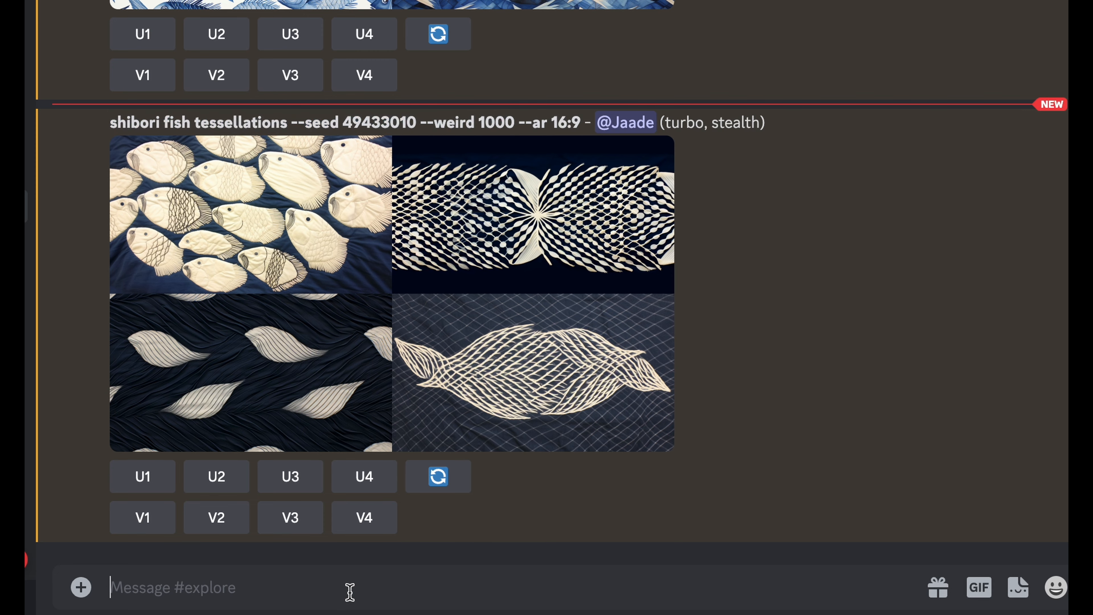
pyautogui.write('/i')
pyautogui.press('Tab')
pyautogui.hotkey('ctrl', 'v')
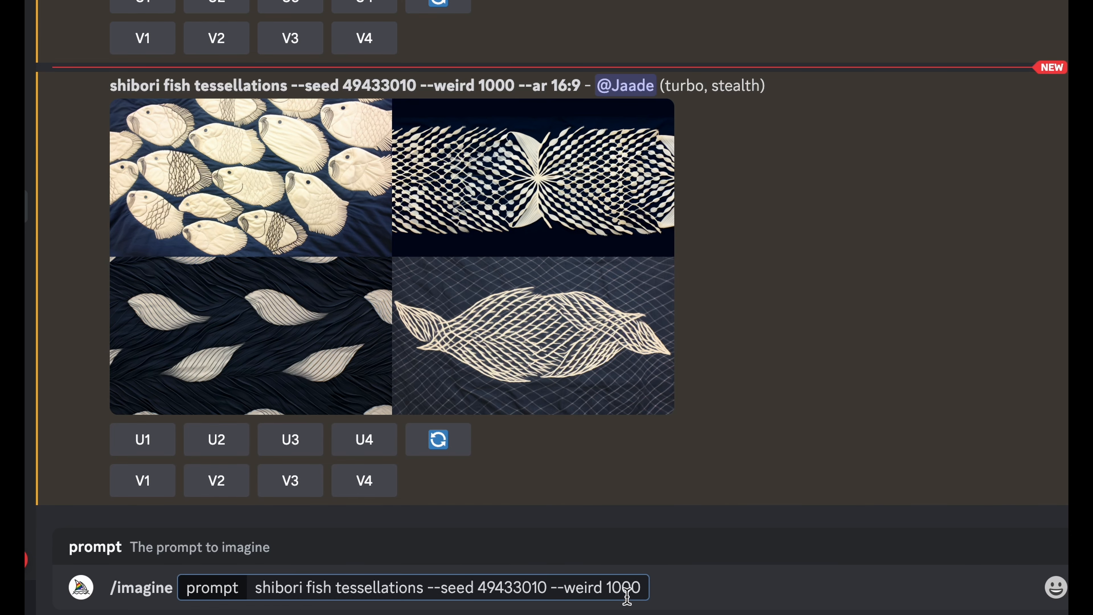
pyautogui.click(614, 587)
pyautogui.press('BackSpace')
pyautogui.write('3')
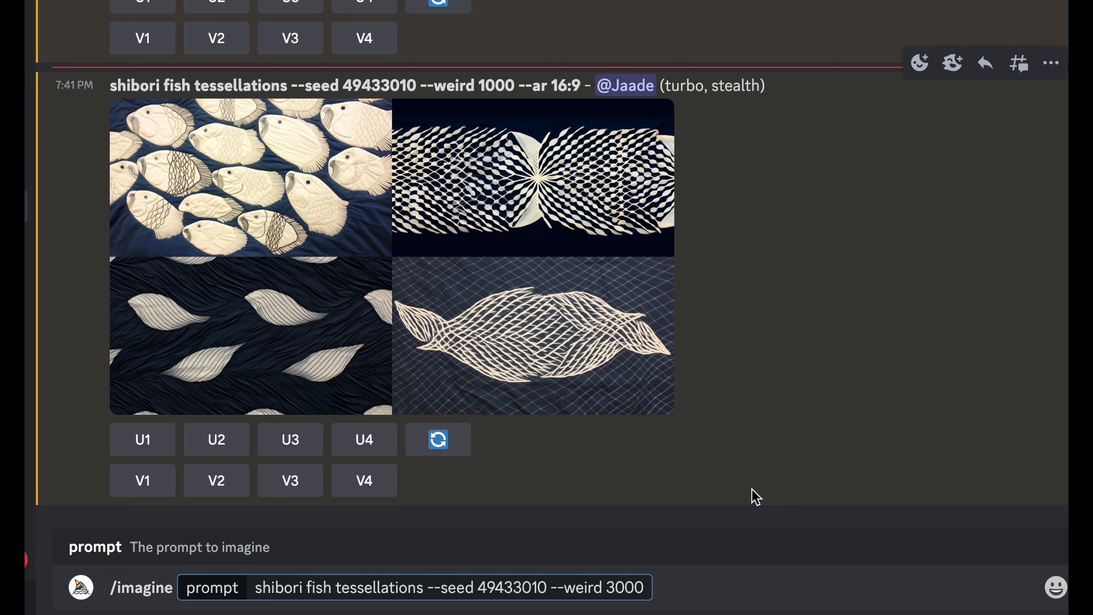
pyautogui.press('Return')
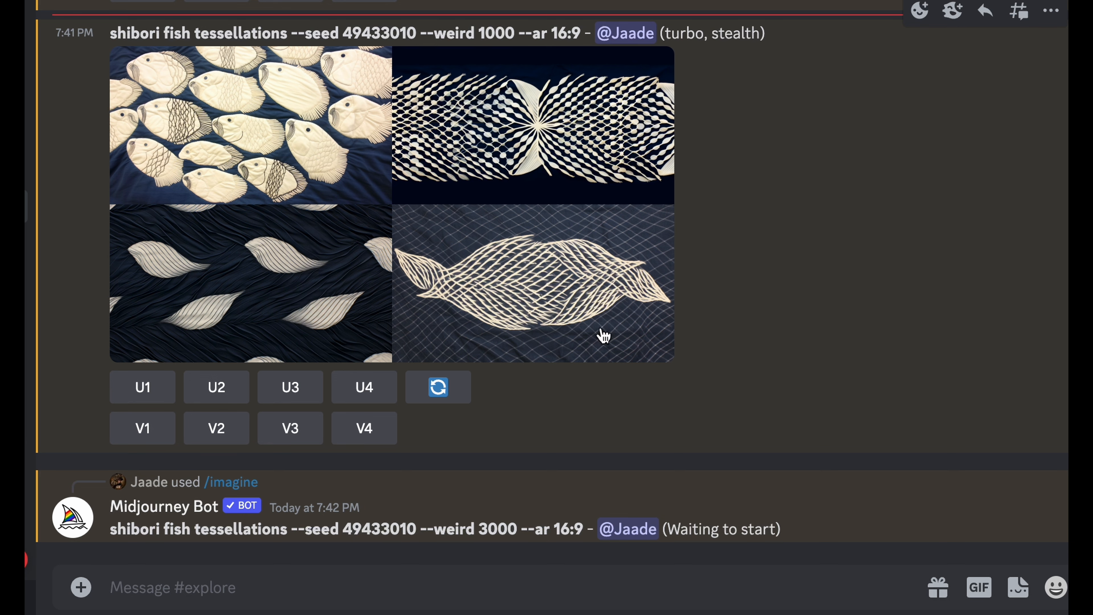
# Compare the --weird 3000 grid with the --weird 0 and --weird 1000 grids in the channel
pyautogui.scroll(5, 409, 222)
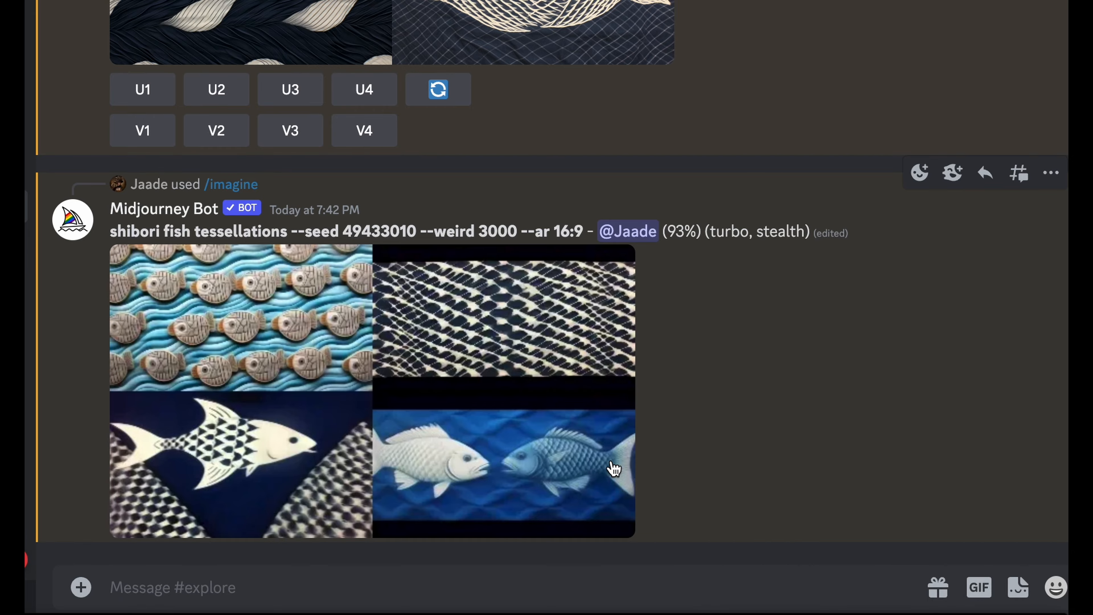
pyautogui.scroll(6, 712, 400)
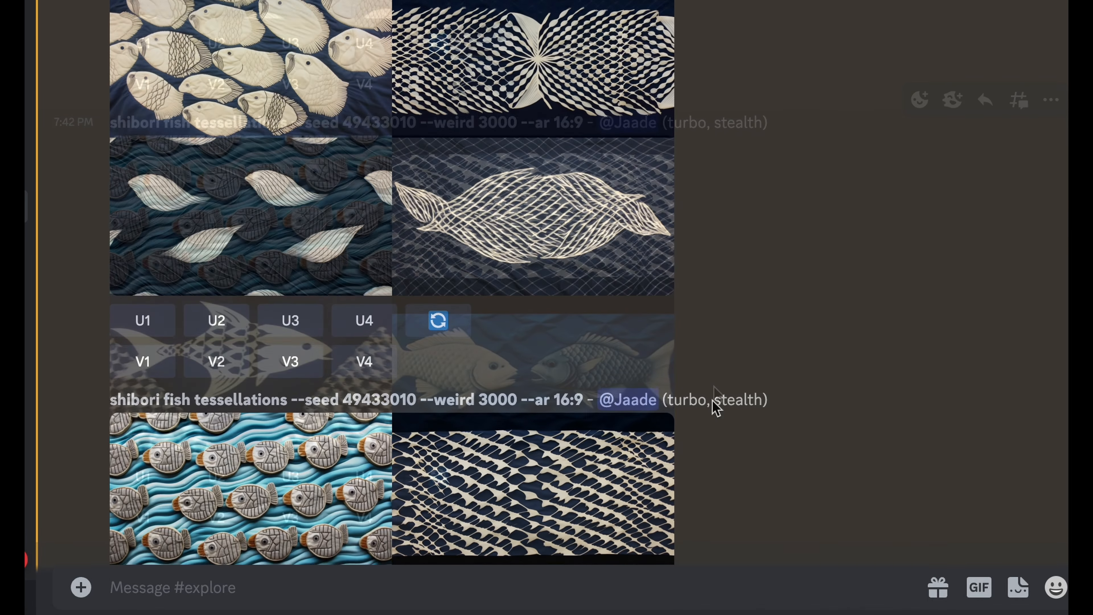
pyautogui.scroll(12, 712, 400)
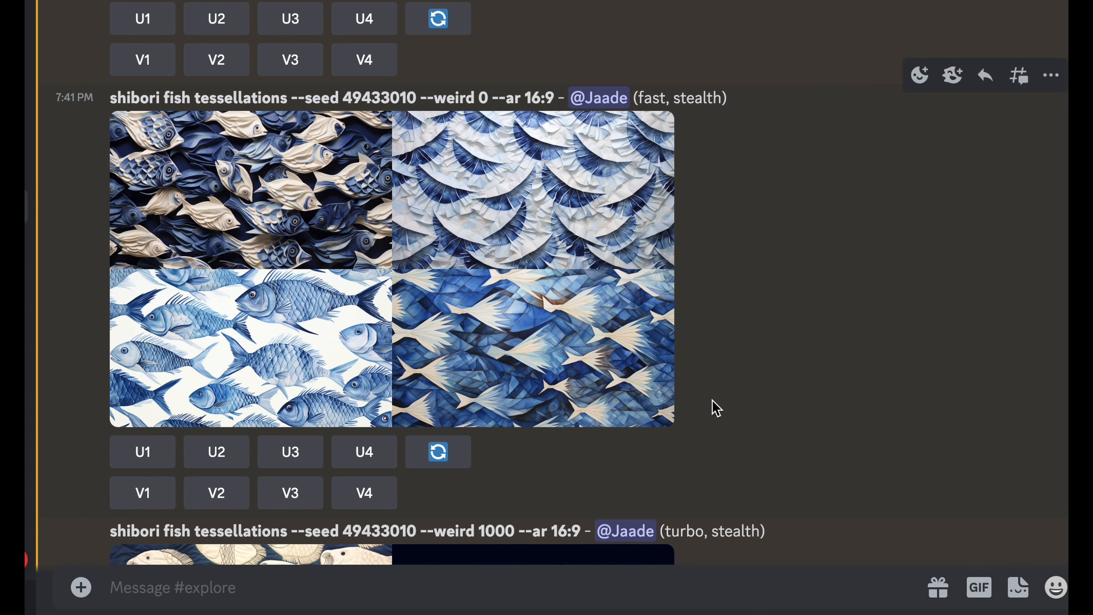
pyautogui.scroll(-8, 771, 354)
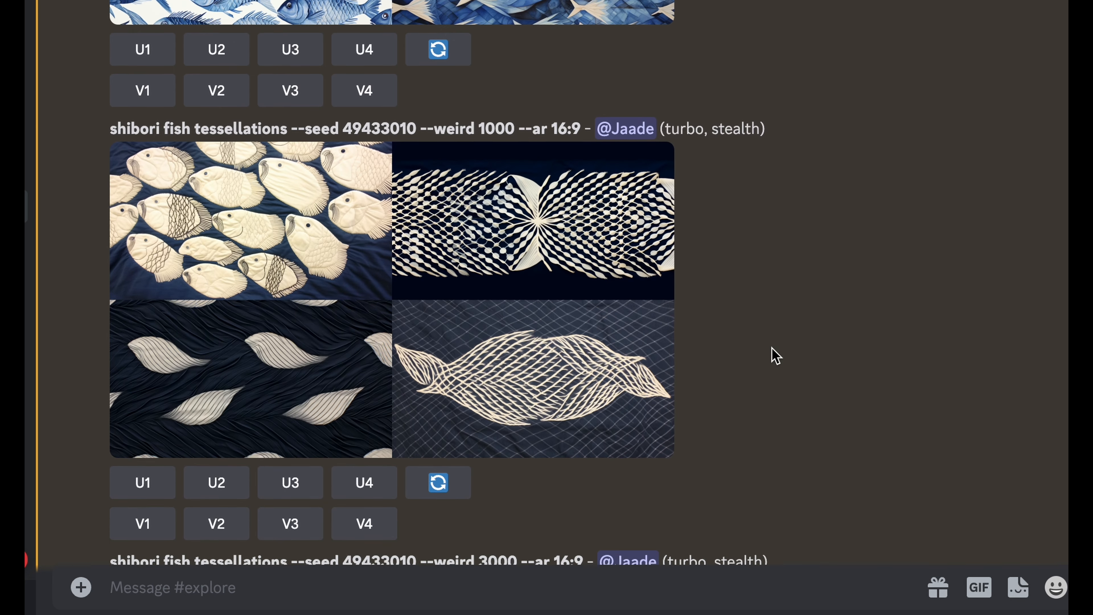
pyautogui.scroll(-1, 770, 353)
pyautogui.scroll(-1, 782, 359)
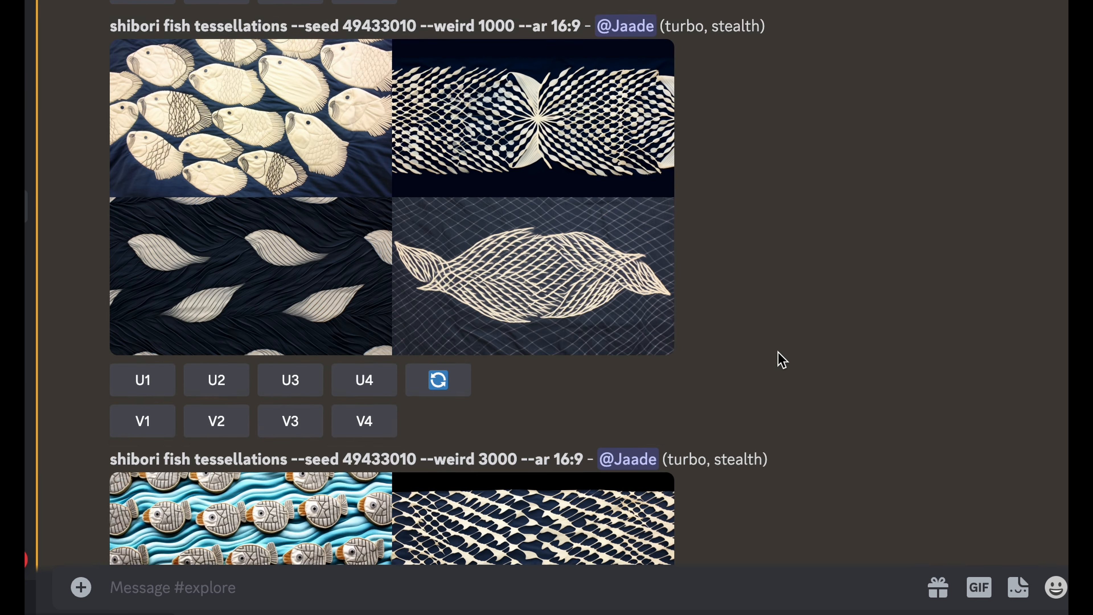
pyautogui.scroll(-5, 781, 360)
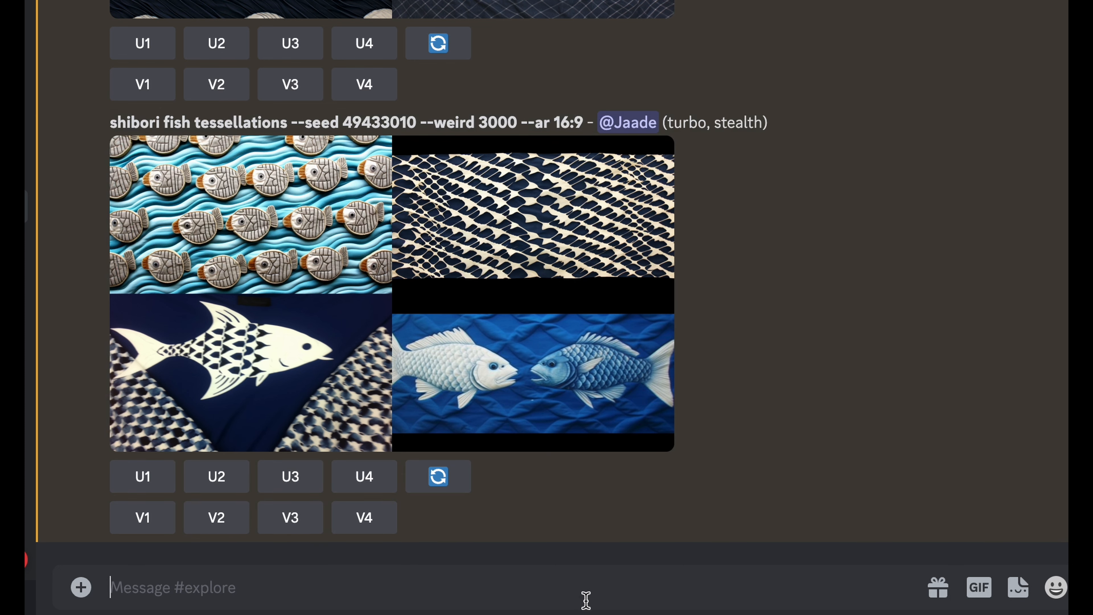
# Paste the copied --weird 1000 prompt into a new /imagine command, append "--stylize 1000", and submit it
pyautogui.write('/')
pyautogui.press('Return')
pyautogui.hotkey('ctrl', 'v')
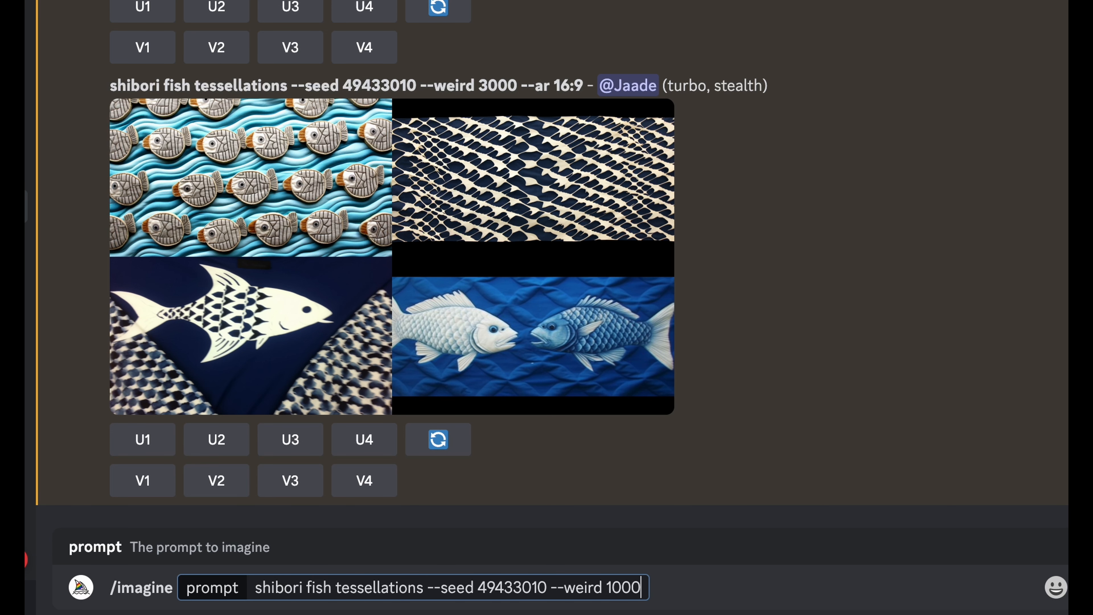
pyautogui.write('--stylize')
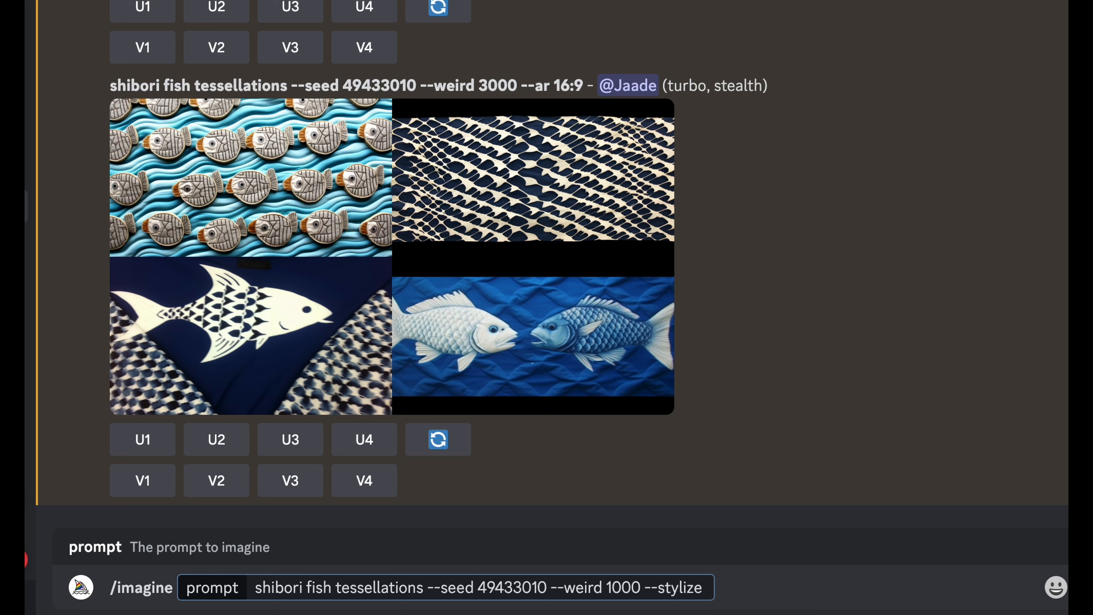
pyautogui.write('1000')
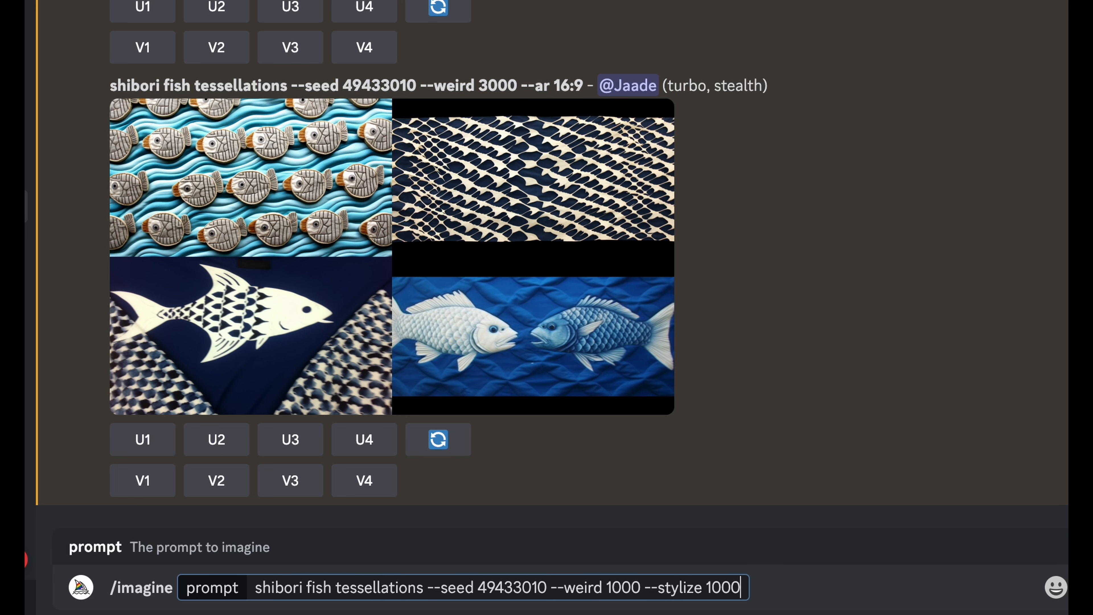
pyautogui.press('Return')
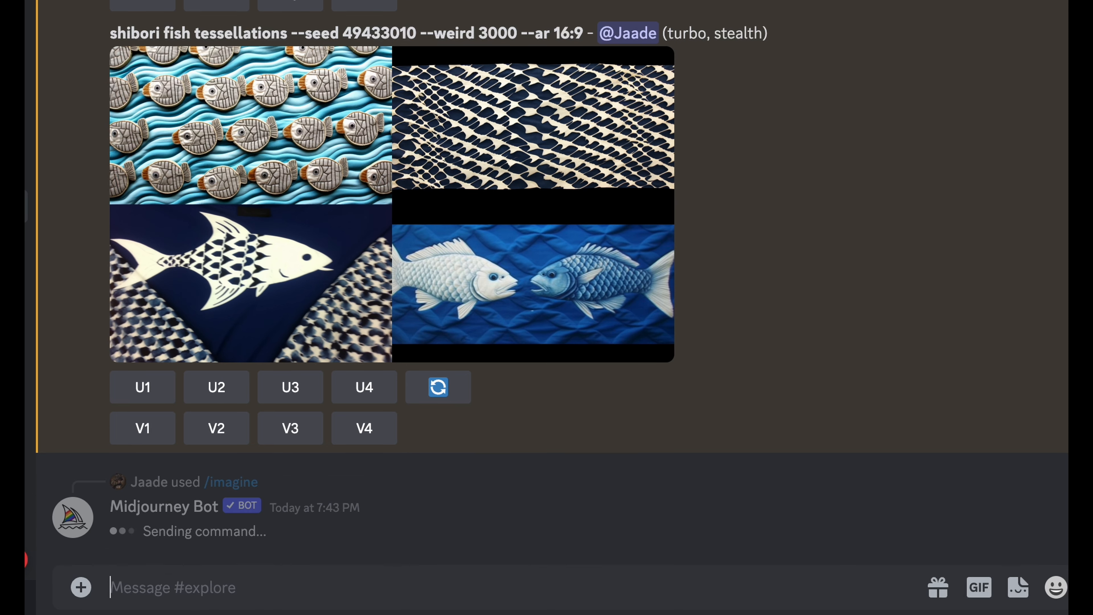
# Paste the copied prompt into a new /imagine command, replace its weird parameter with "--stylize 1000", and submit it
pyautogui.scroll(5, 744, 533)
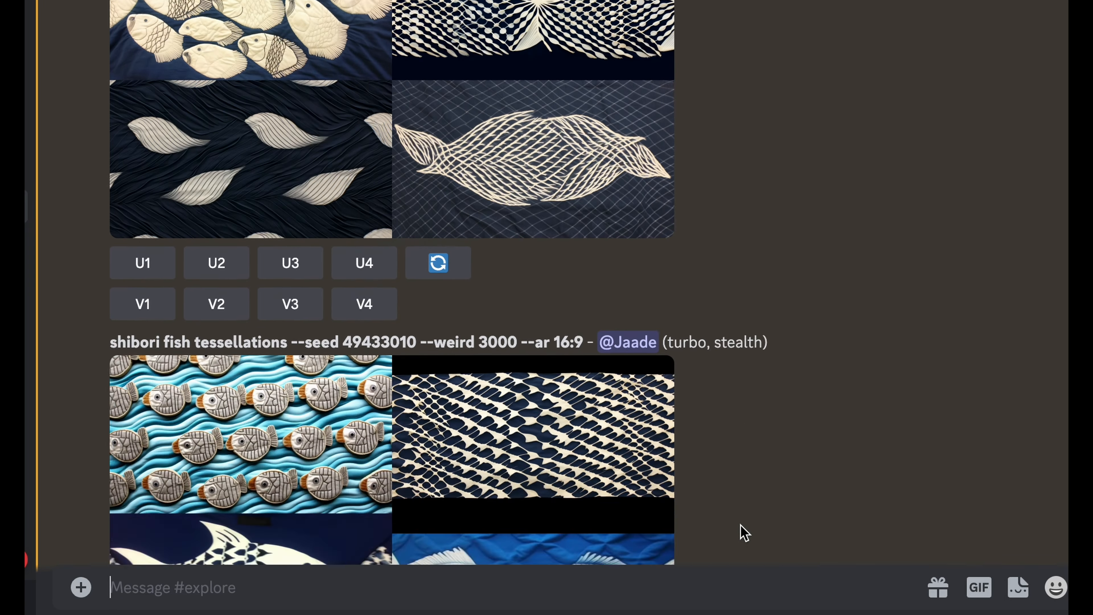
pyautogui.scroll(-5, 744, 533)
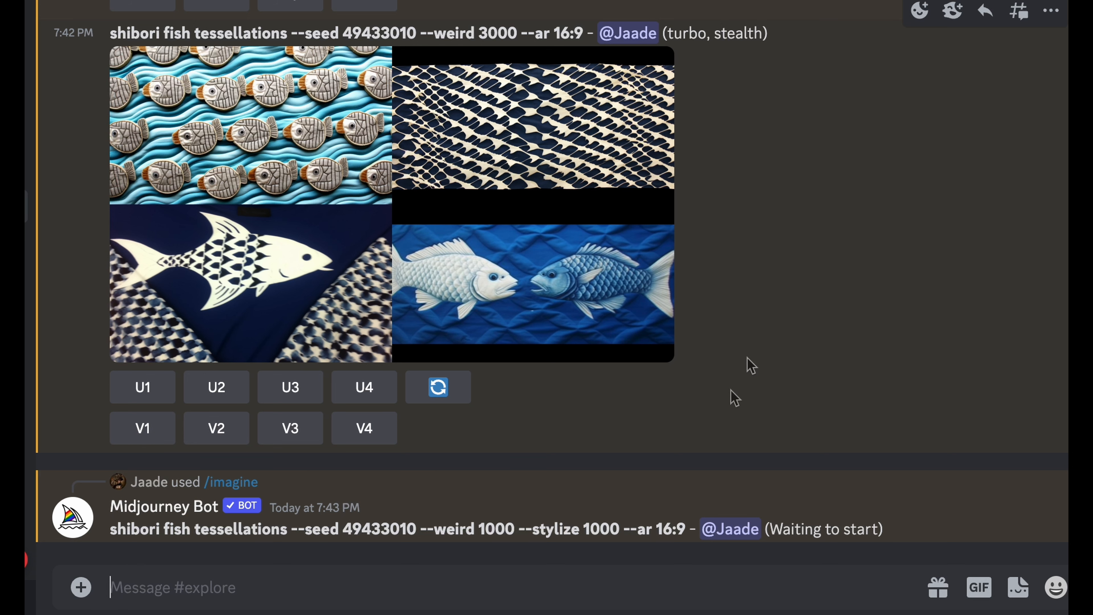
pyautogui.click(587, 588)
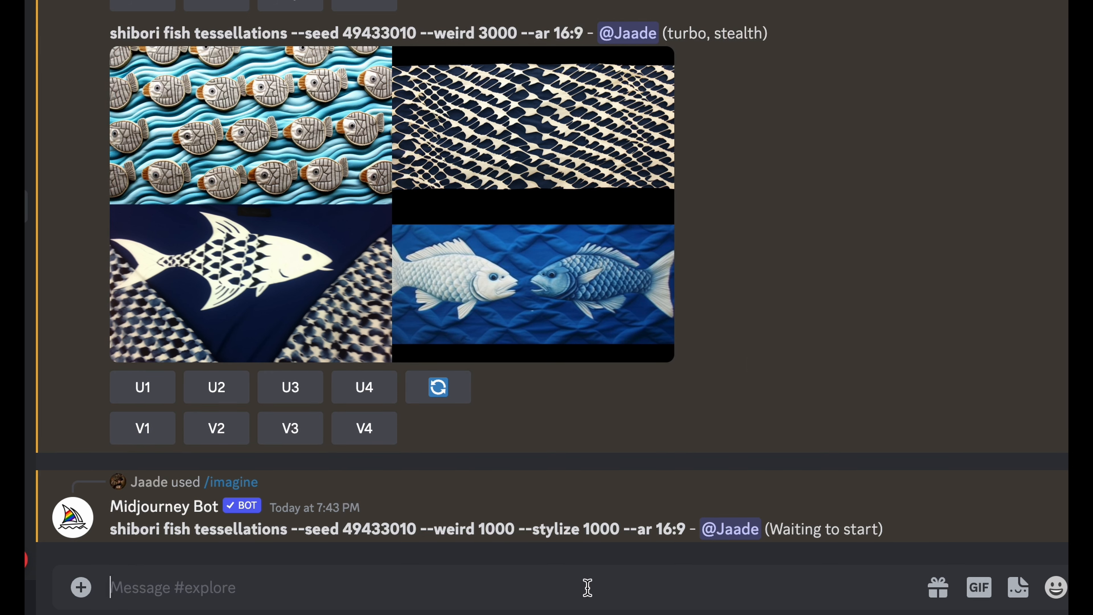
pyautogui.write('/i')
pyautogui.press('Return')
pyautogui.hotkey('ctrl', 'v')
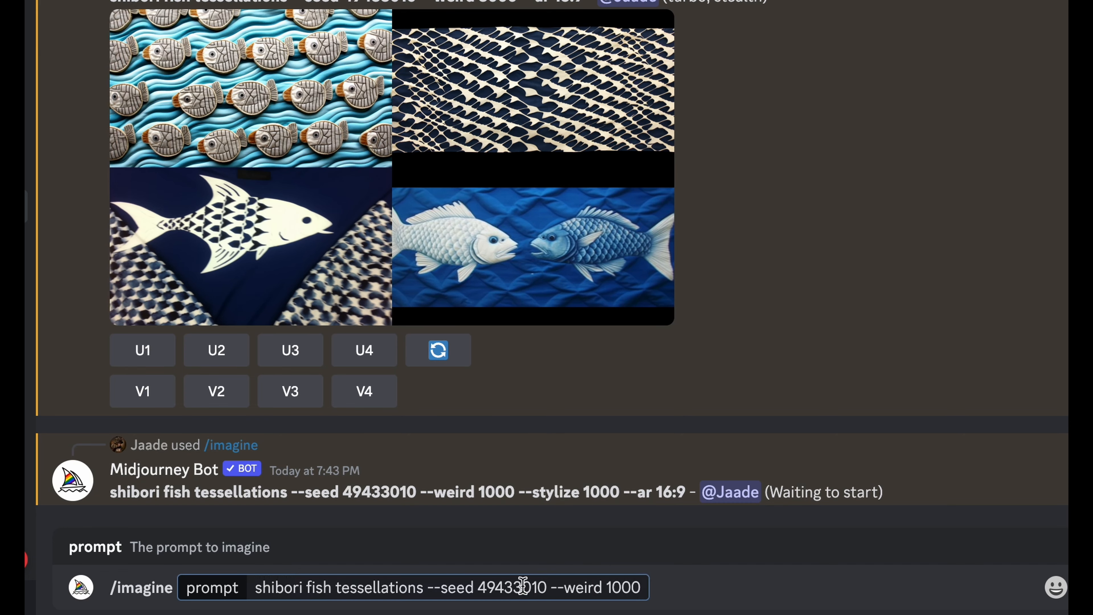
pyautogui.moveTo(641, 586); pyautogui.dragTo(562, 586)
pyautogui.write('stylize')
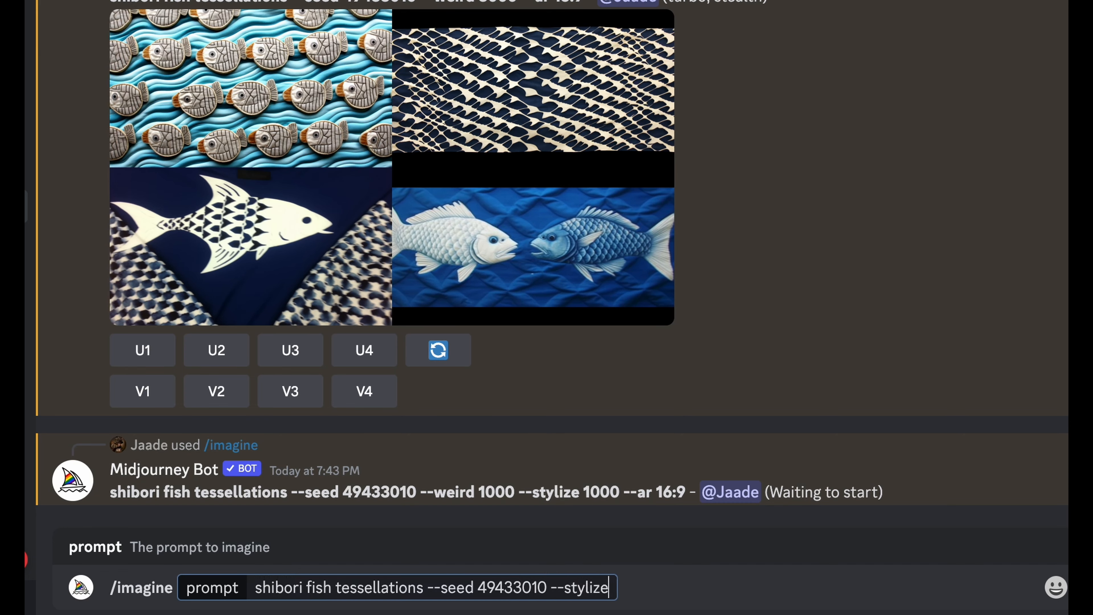
pyautogui.write(' 1000')
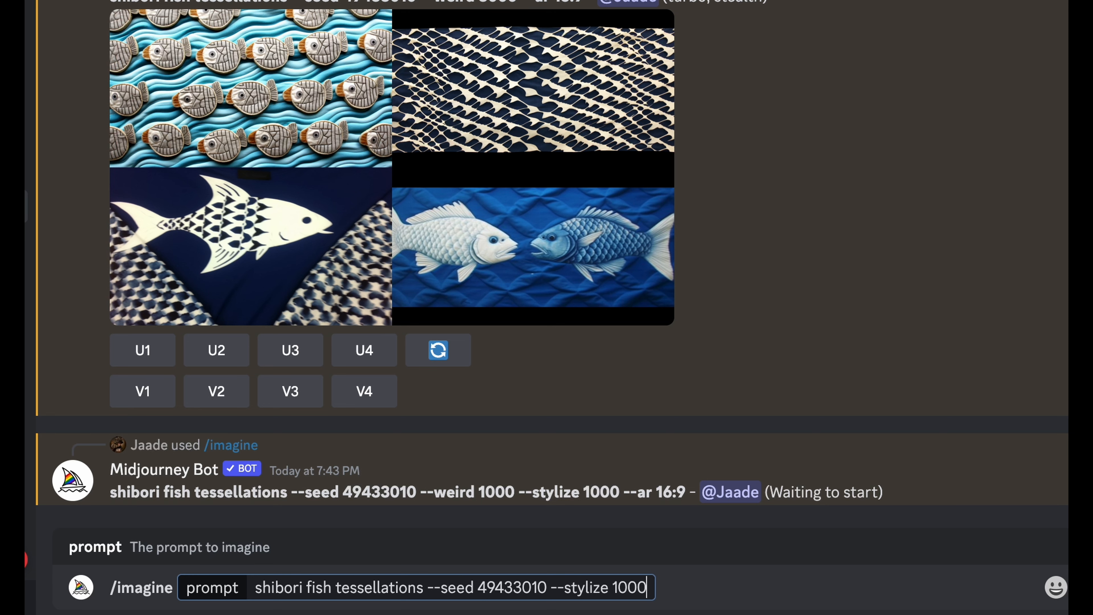
pyautogui.press('Return')
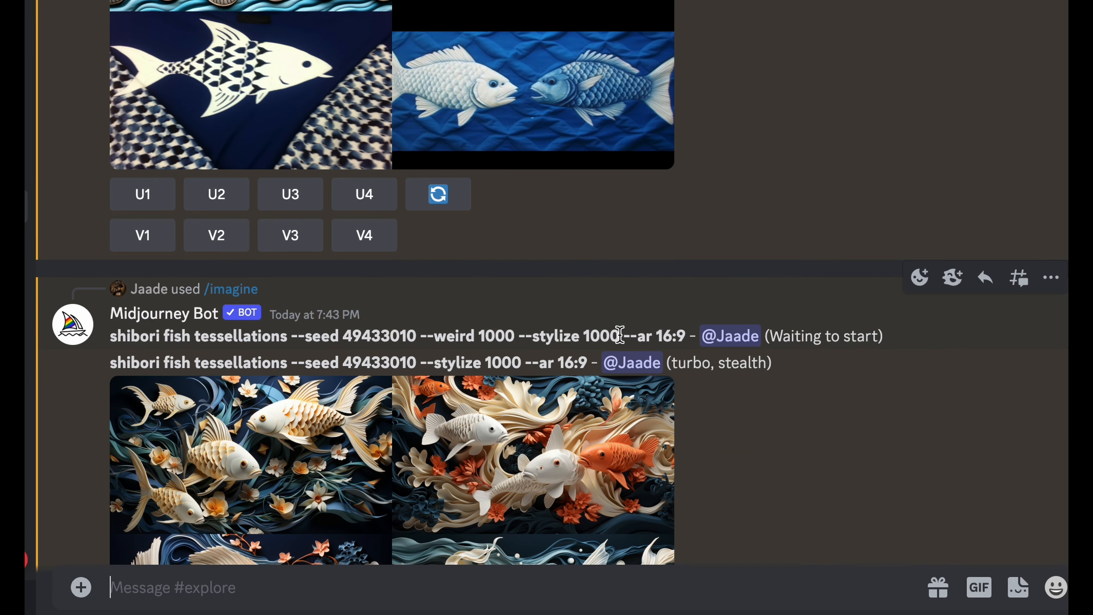
# Copy the waiting "--weird 1000 --stylize 1000" prompt into a new /imagine command and submit it again
pyautogui.moveTo(619, 335); pyautogui.dragTo(101, 335)
pyautogui.hotkey('ctrl', 'c')
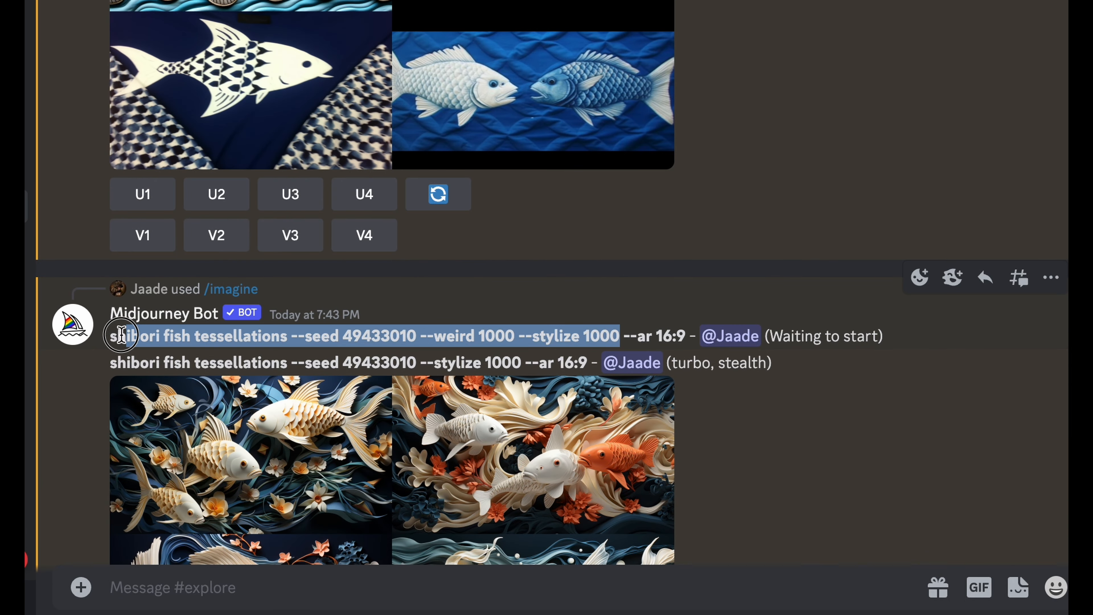
pyautogui.click(294, 586)
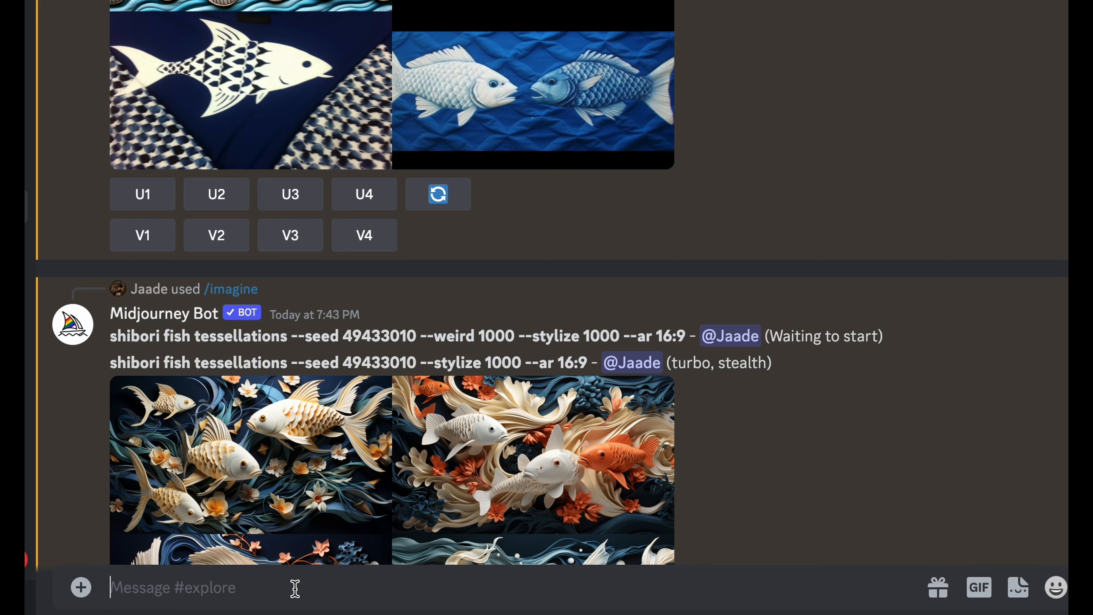
pyautogui.write('/imagine')
pyautogui.press('Tab')
pyautogui.hotkey('ctrl', 'v')
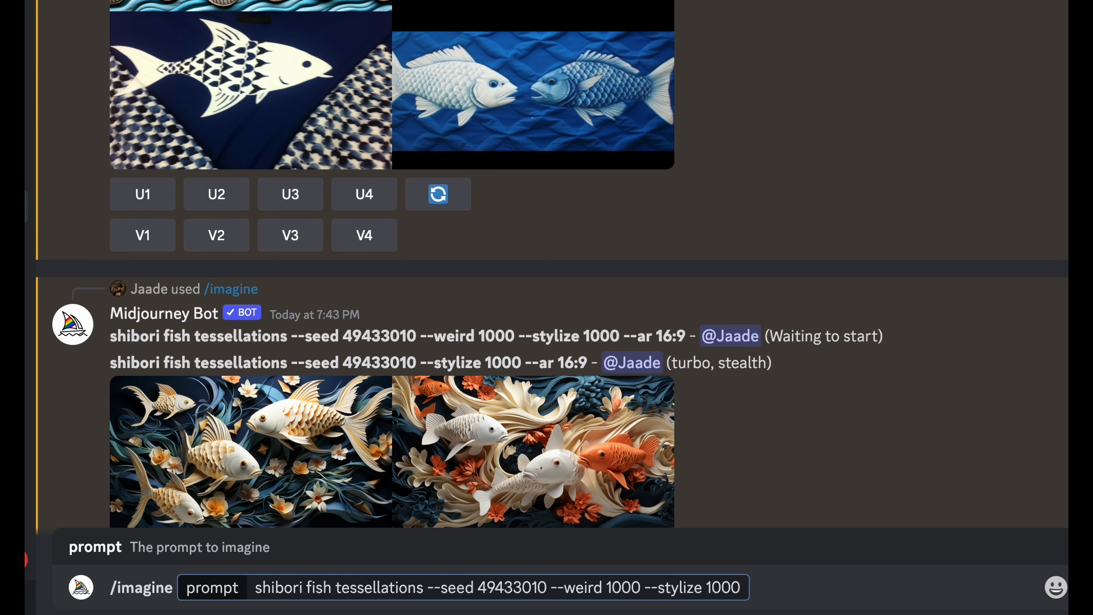
pyautogui.press('Return')
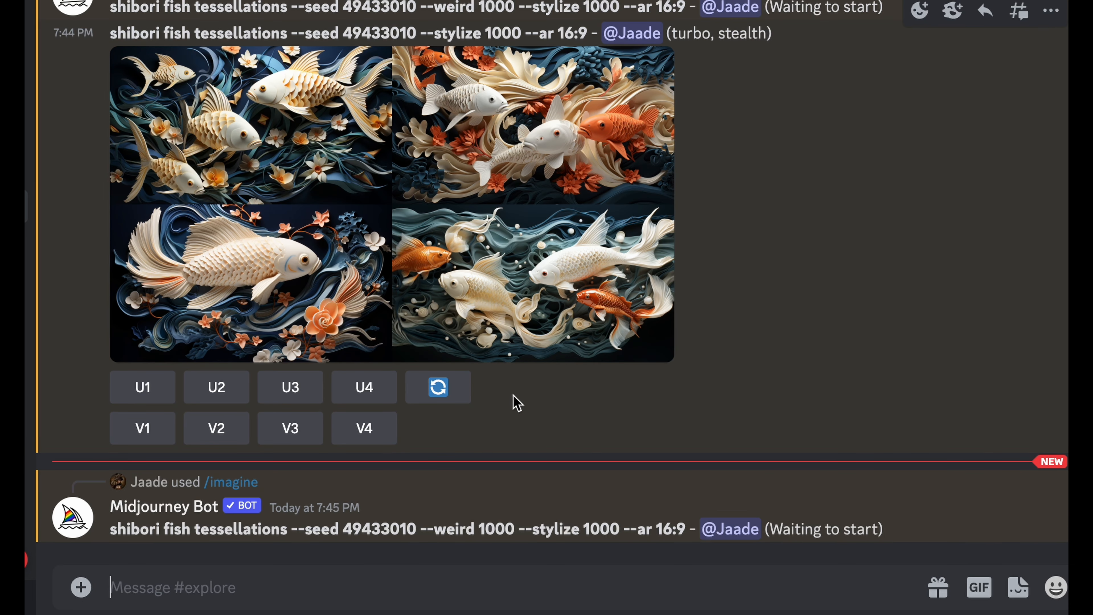
# Compare the "--weird 1000 --stylize 1000" grid with the earlier stylize-only and weird-only grids of the same seed
pyautogui.scroll(1, 548, 309)
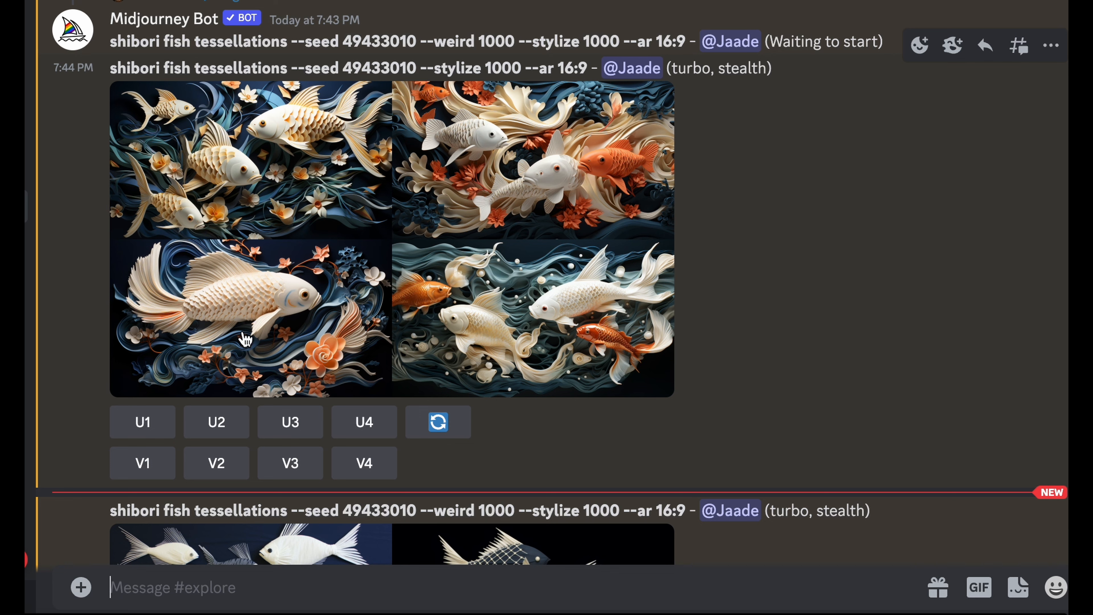
pyautogui.scroll(-5, 760, 384)
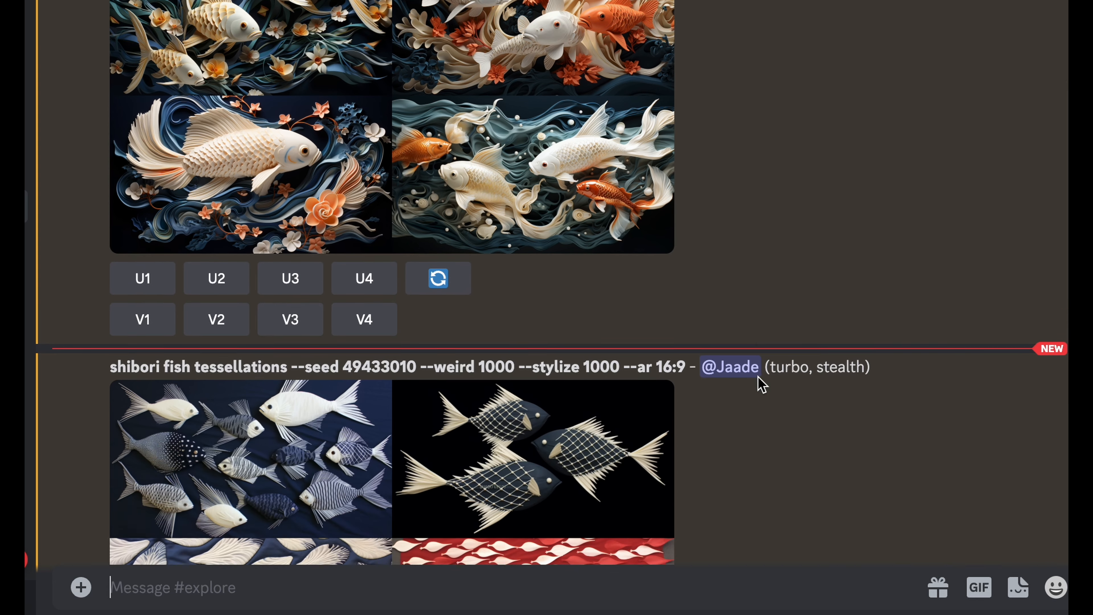
pyautogui.scroll(-1, 758, 376)
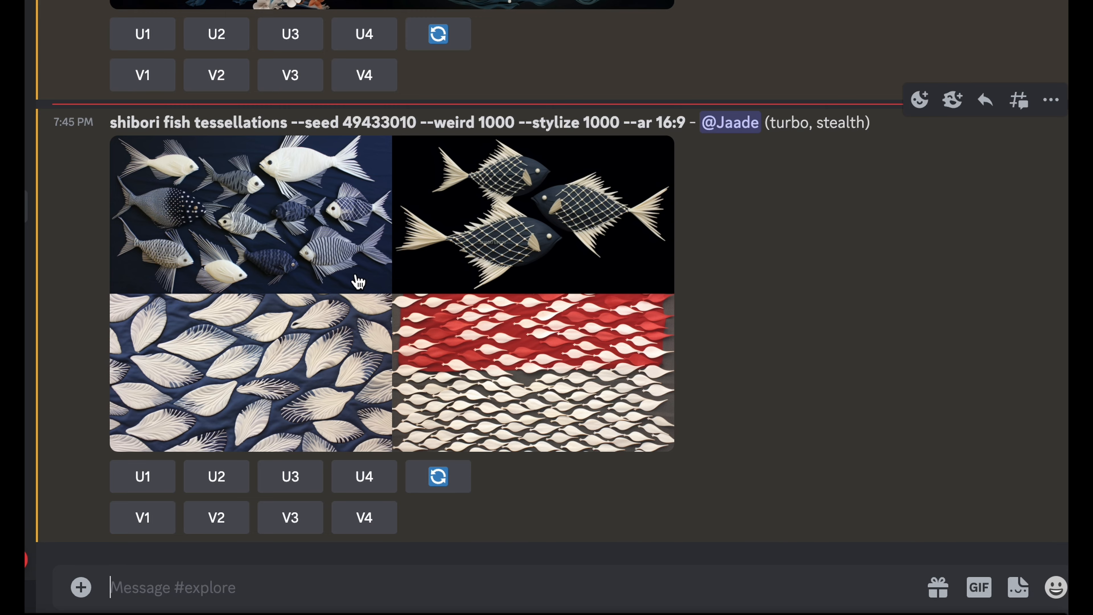
pyautogui.scroll(2, 366, 283)
pyautogui.scroll(15, 366, 283)
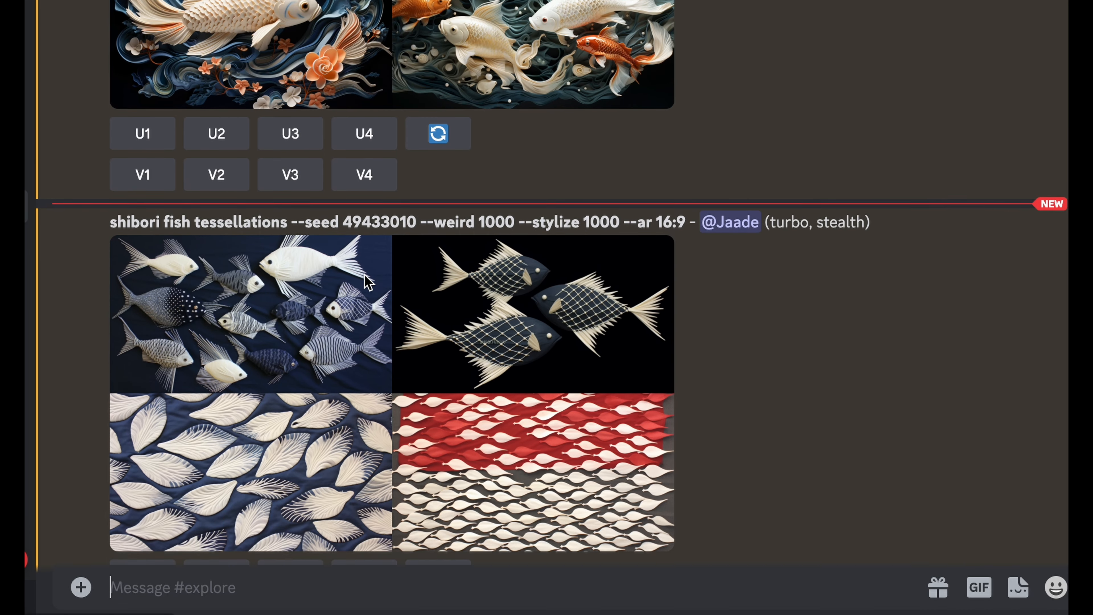
pyautogui.scroll(13, 366, 282)
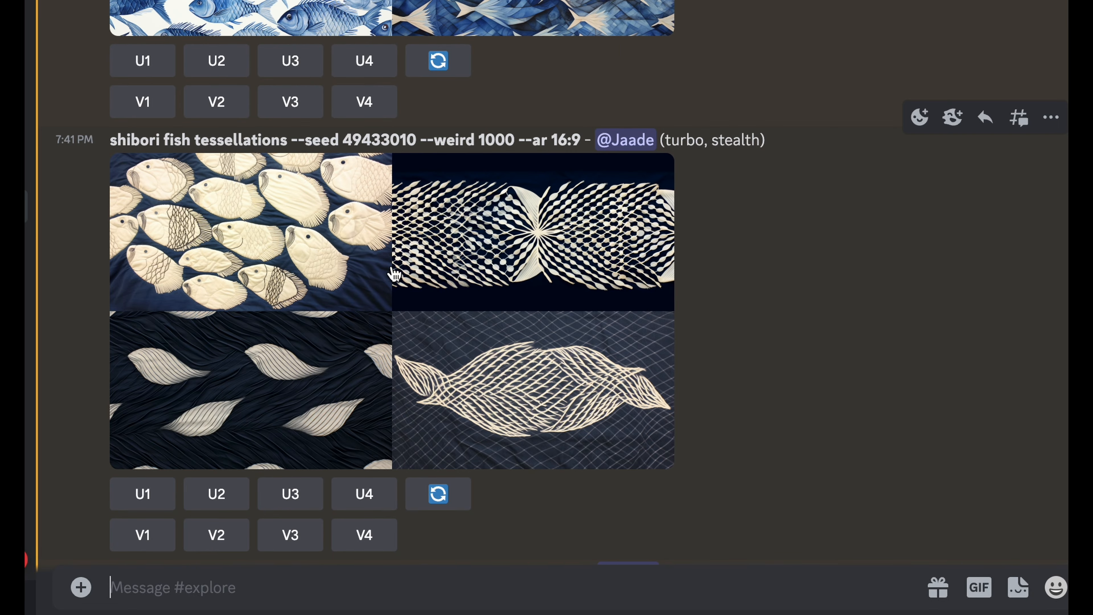
pyautogui.scroll(-20, 400, 293)
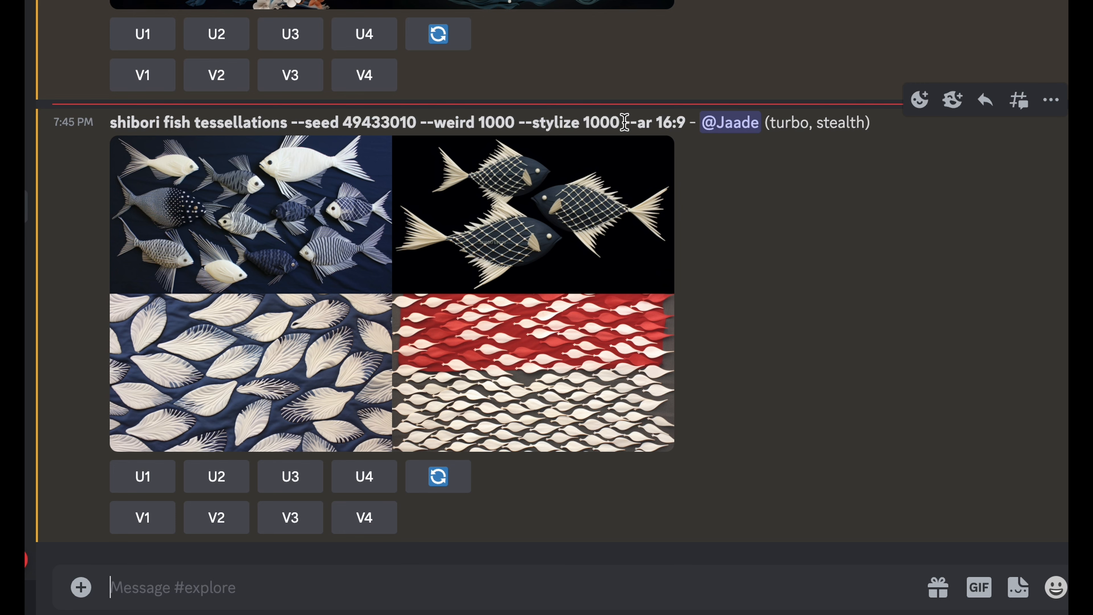
# Copy the "--weird 1000 --stylize 1000" prompt into a new /imagine command, change its weird value to 3000, and submit it
pyautogui.moveTo(624, 123); pyautogui.dragTo(112, 124)
pyautogui.hotkey('ctrl', 'c')
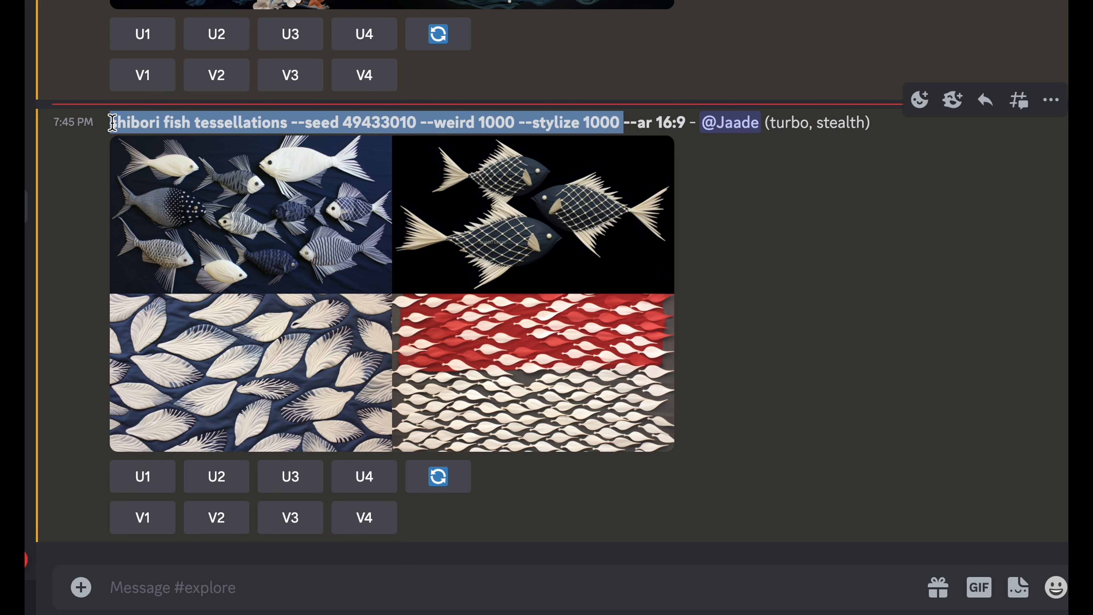
pyautogui.click(357, 590)
pyautogui.write('/')
pyautogui.press('Return')
pyautogui.hotkey('ctrl', 'v')
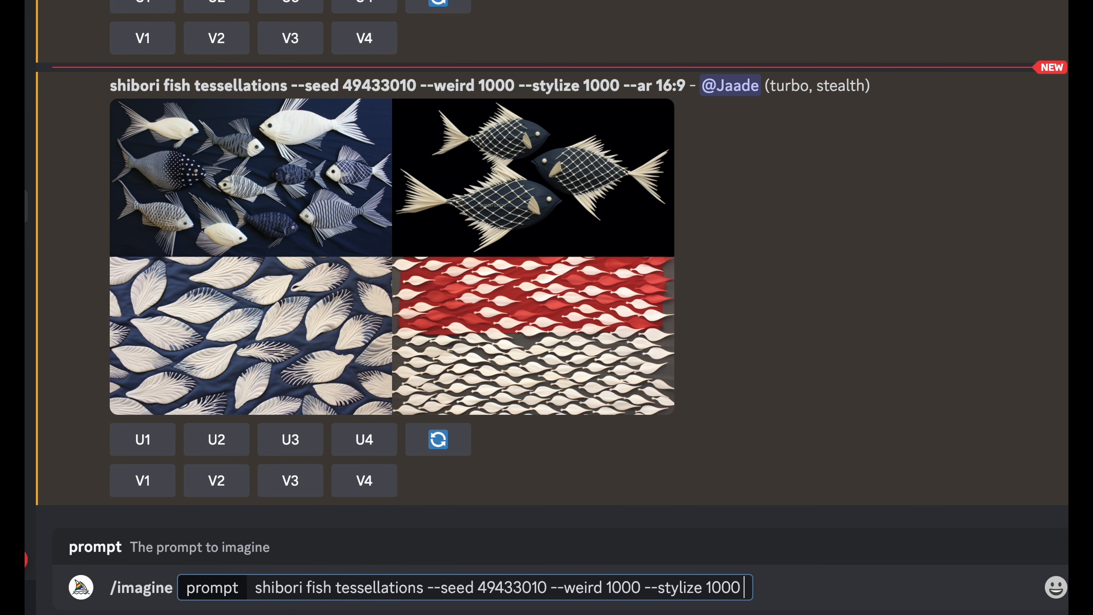
pyautogui.click(614, 586)
pyautogui.press('BackSpace')
pyautogui.write('3')
pyautogui.press('Return')
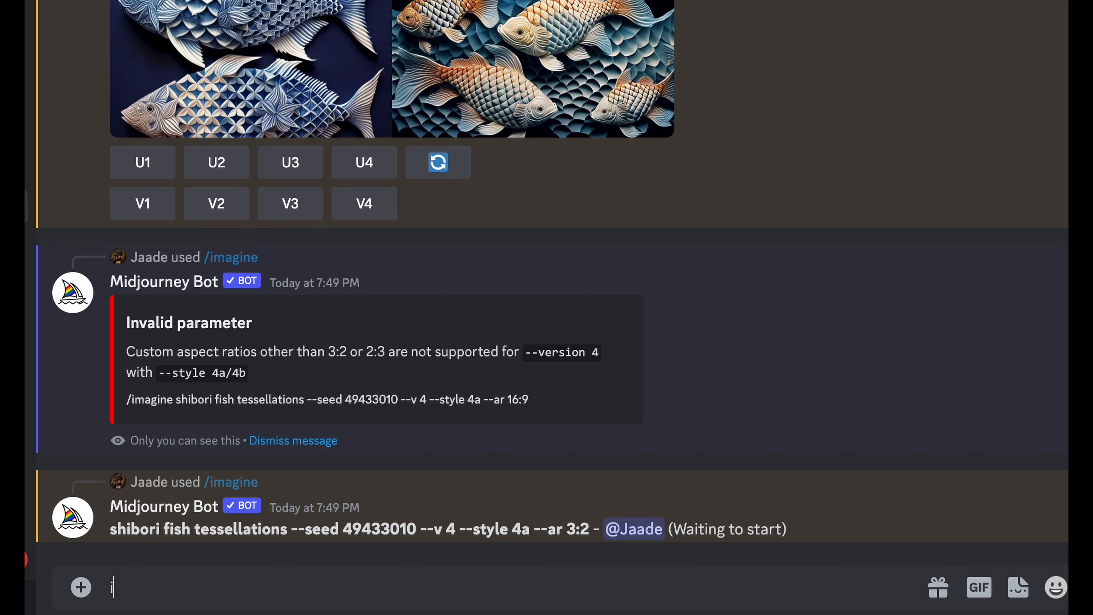
# Try to submit the copied prompt in a new /imagine command with "--v4 --style cursed" replacing its weird and stylize parameters
pyautogui.write('/i')
pyautogui.press('Return')
pyautogui.hotkey('ctrl', 'v')
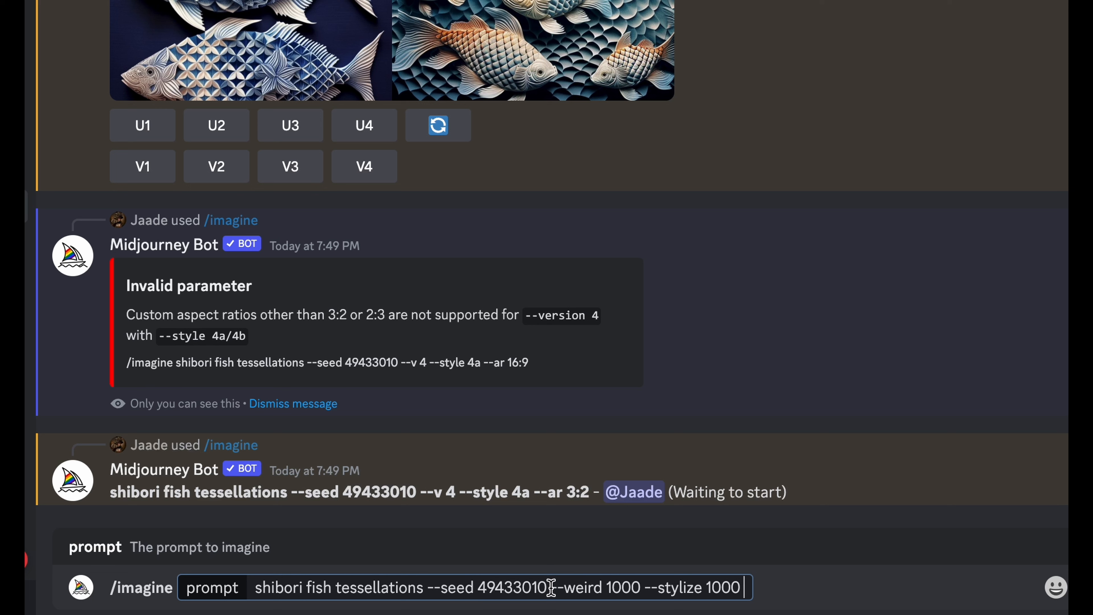
pyautogui.click(564, 586)
pyautogui.hotkey('shift', 'End')
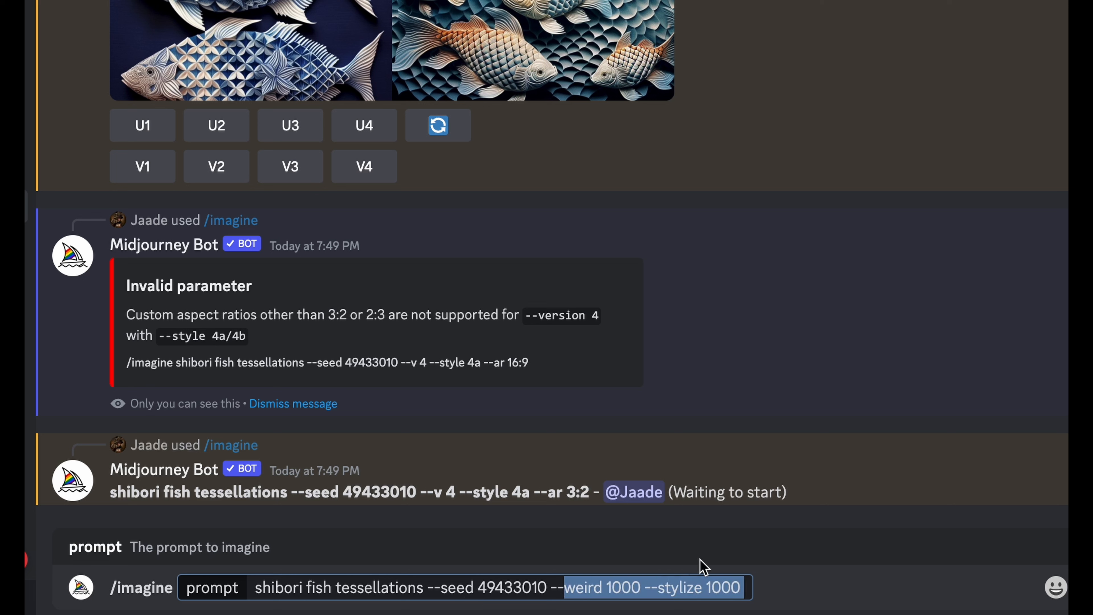
pyautogui.write('v4')
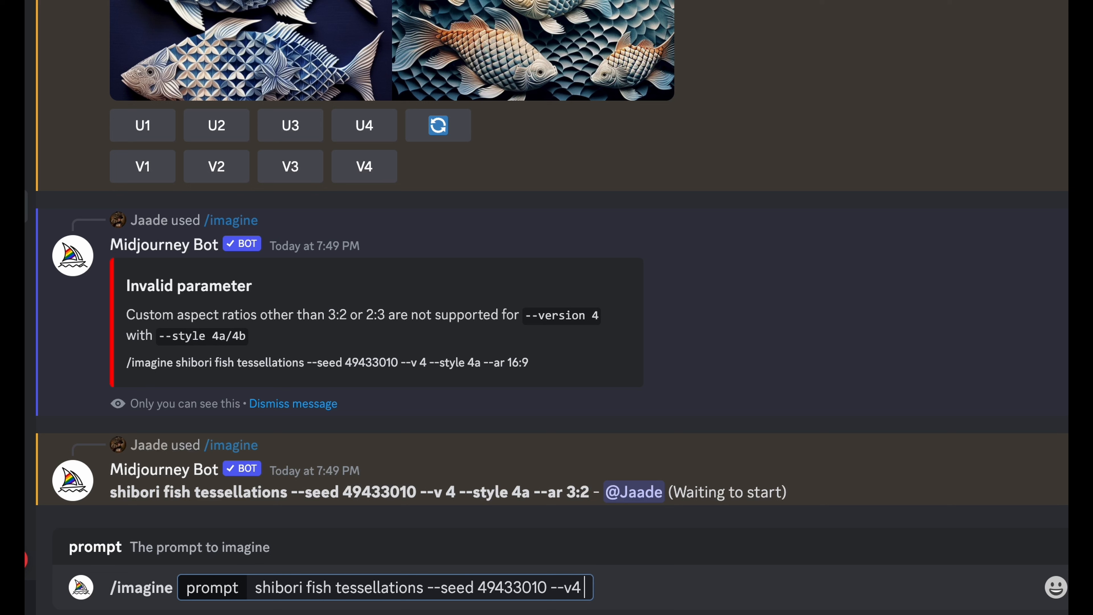
pyautogui.write(' --style')
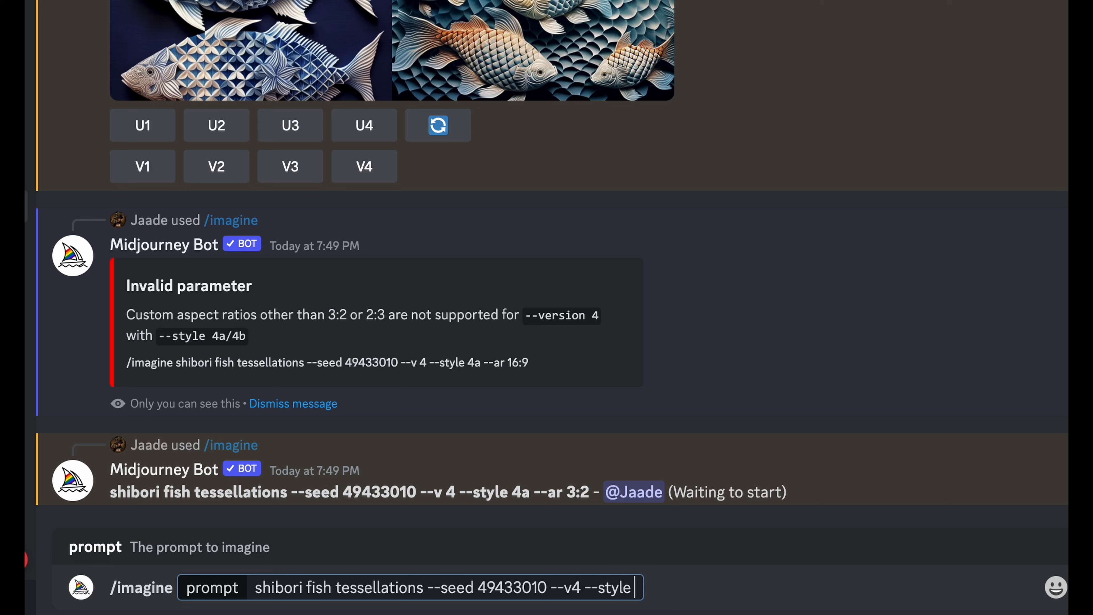
pyautogui.write(' cursed')
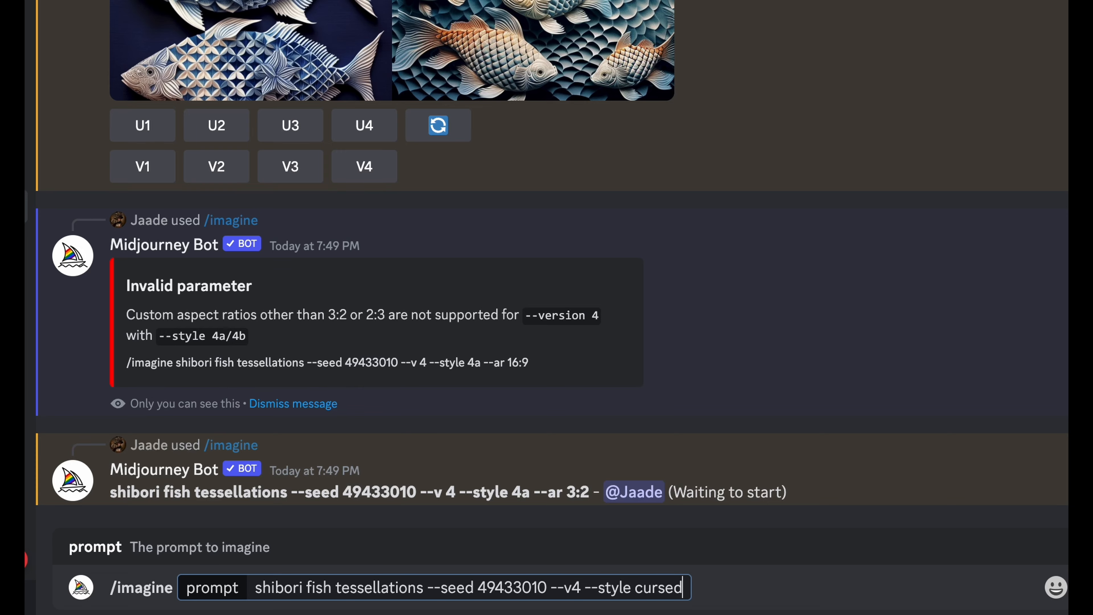
pyautogui.press('Return')
# Submit a new /imagine command with "shibori fish tessellations --seed 49433010 --v 4 --style cursed --ar 3:2"
pyautogui.write('/i')
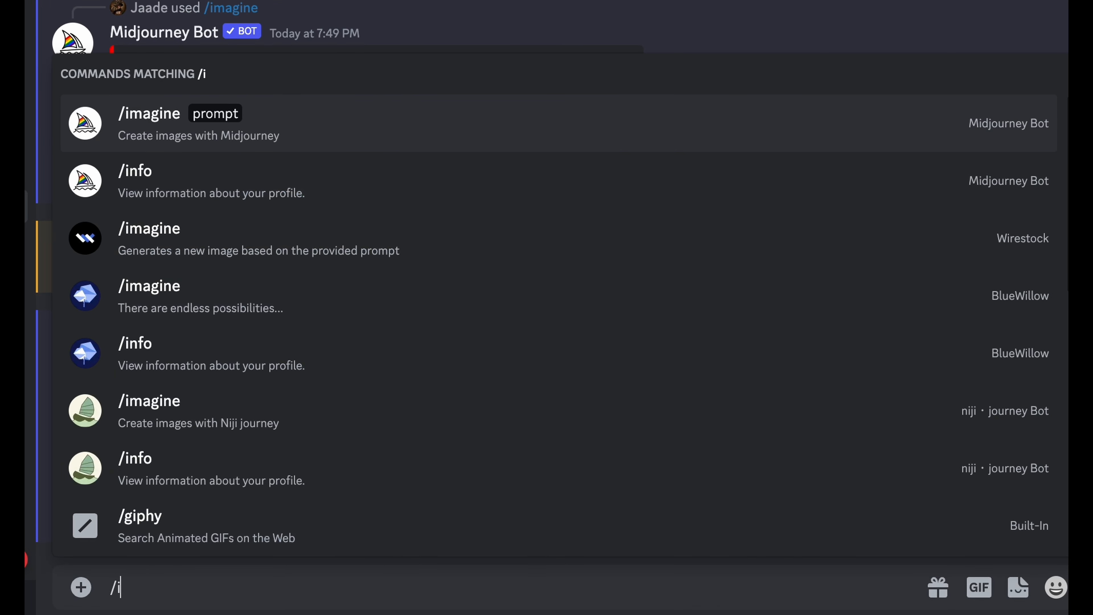
pyautogui.press('Tab')
pyautogui.write('shibori fish tessellations --seed 49433010 --v 4 --style 4a --ar 3:2')
pyautogui.click(650, 587)
pyautogui.press('BackSpace')
pyautogui.press('BackSpace')
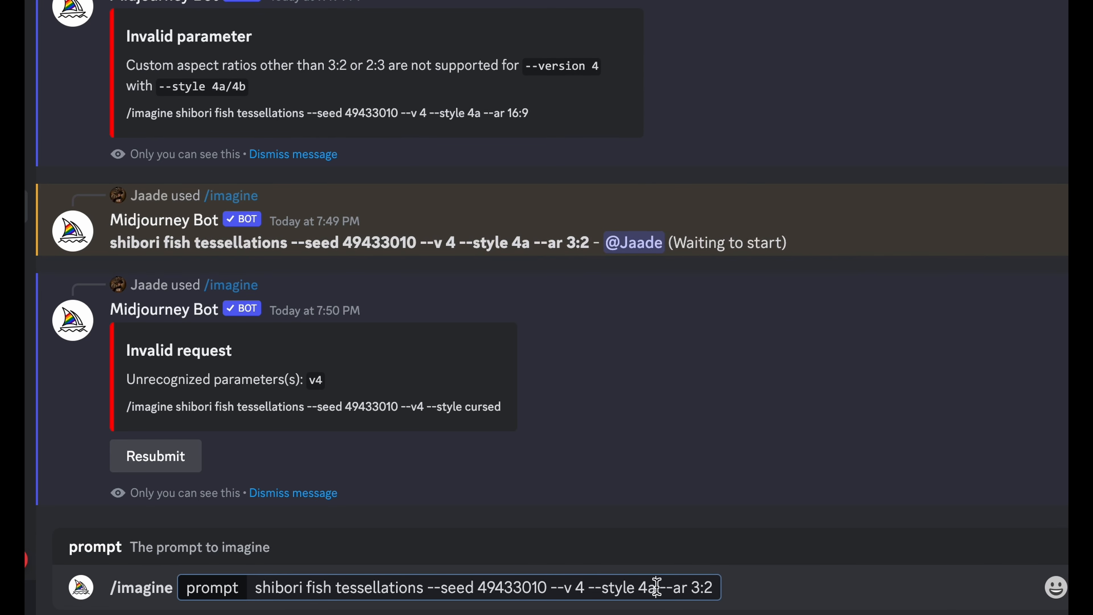
pyautogui.write('cursed')
pyautogui.press('Return')
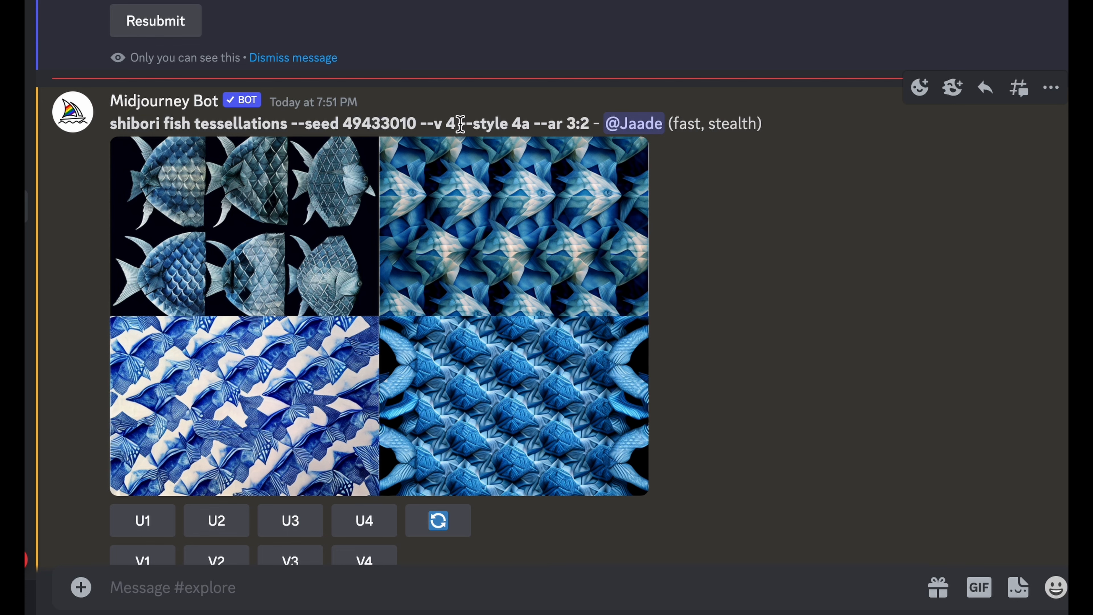
# Copy the "--v 4" prompt without its style and aspect ratio into a new /imagine command, change the version to 3, and submit it
pyautogui.moveTo(458, 124); pyautogui.dragTo(108, 124)
pyautogui.hotkey('ctrl', 'c')
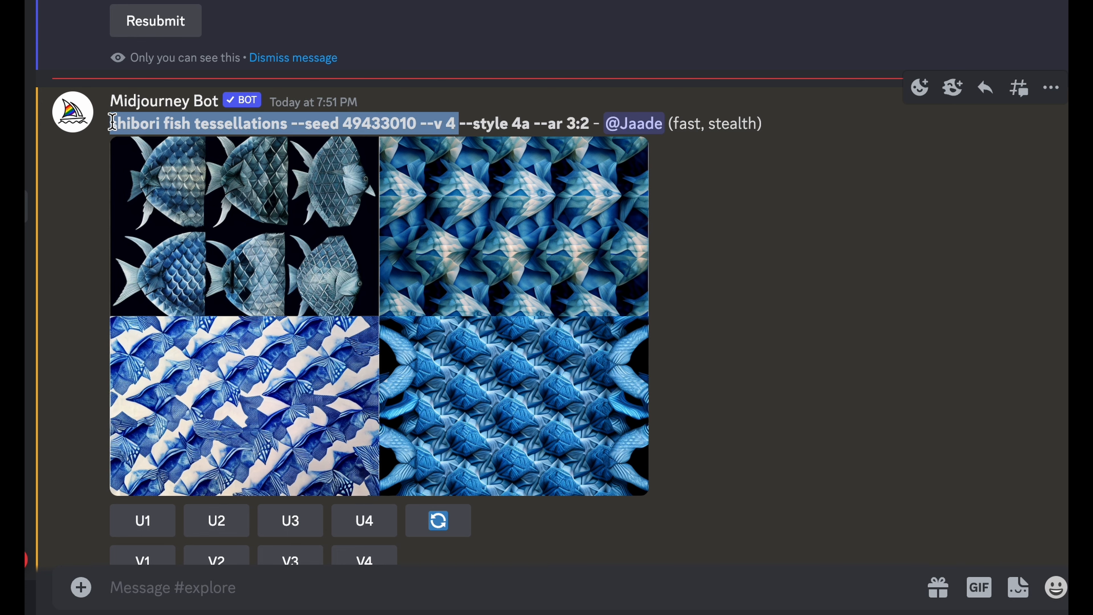
pyautogui.click(401, 598)
pyautogui.write('/')
pyautogui.press('Return')
pyautogui.hotkey('ctrl', 'v')
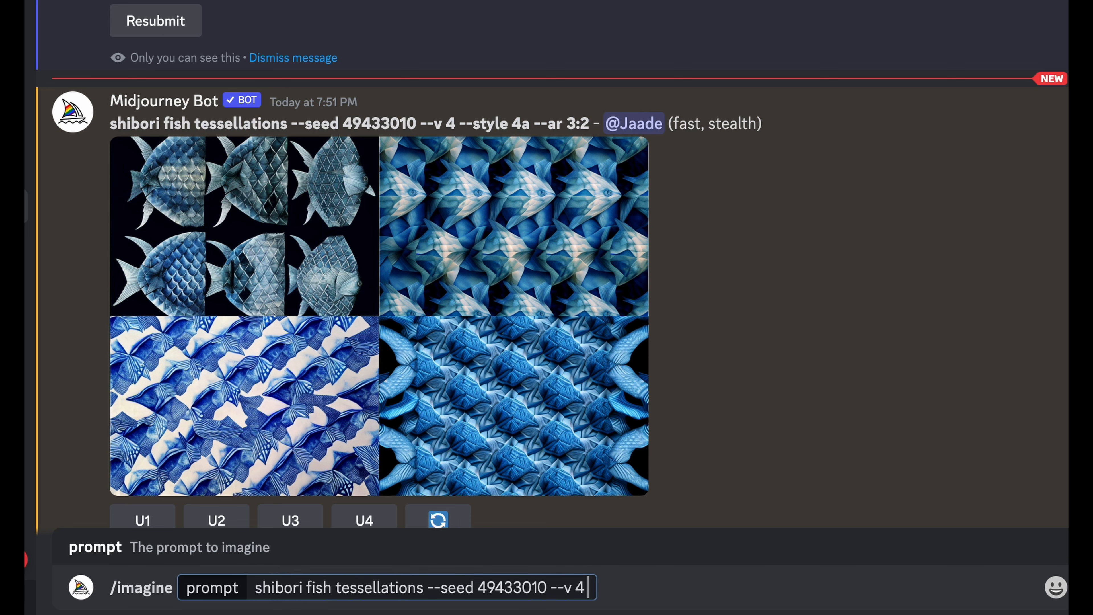
pyautogui.press('BackSpace')
pyautogui.press('BackSpace')
pyautogui.write('3')
pyautogui.press('Return')
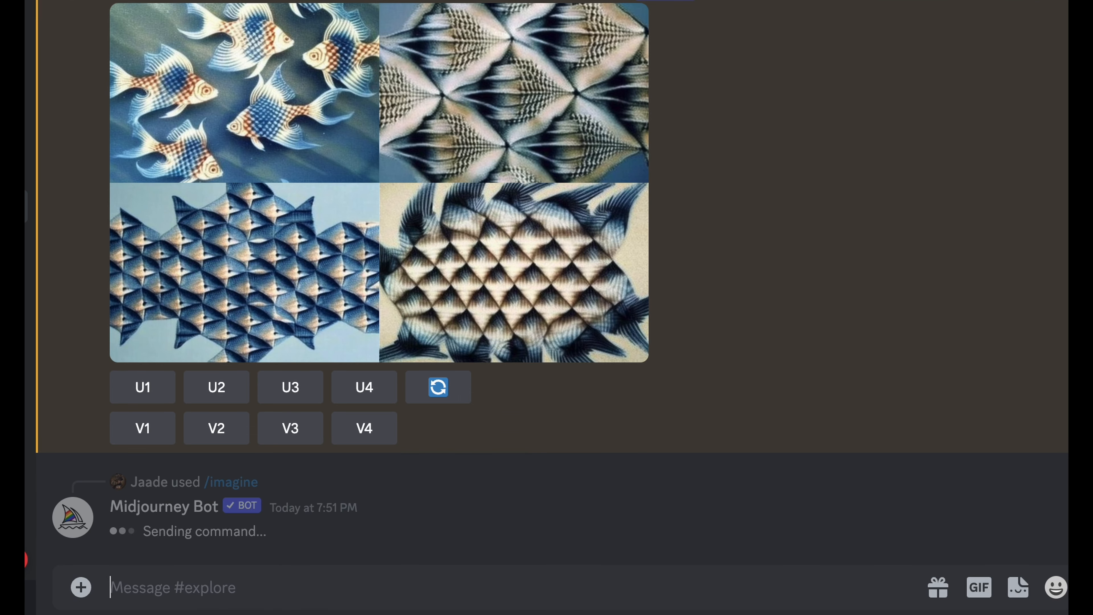
# Examine how the "--v 4 --style cursed" grid and the "--v 3" grid interpret the shibori fish tessellations prompt
pyautogui.scroll(3, 758, 367)
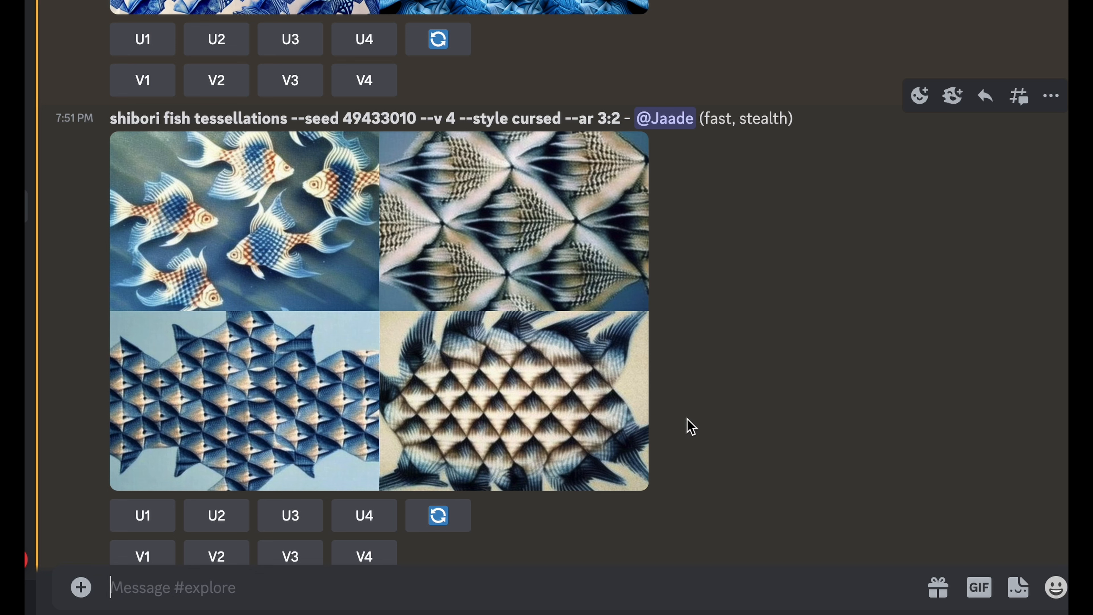
pyautogui.moveTo(111, 118); pyautogui.dragTo(294, 117)
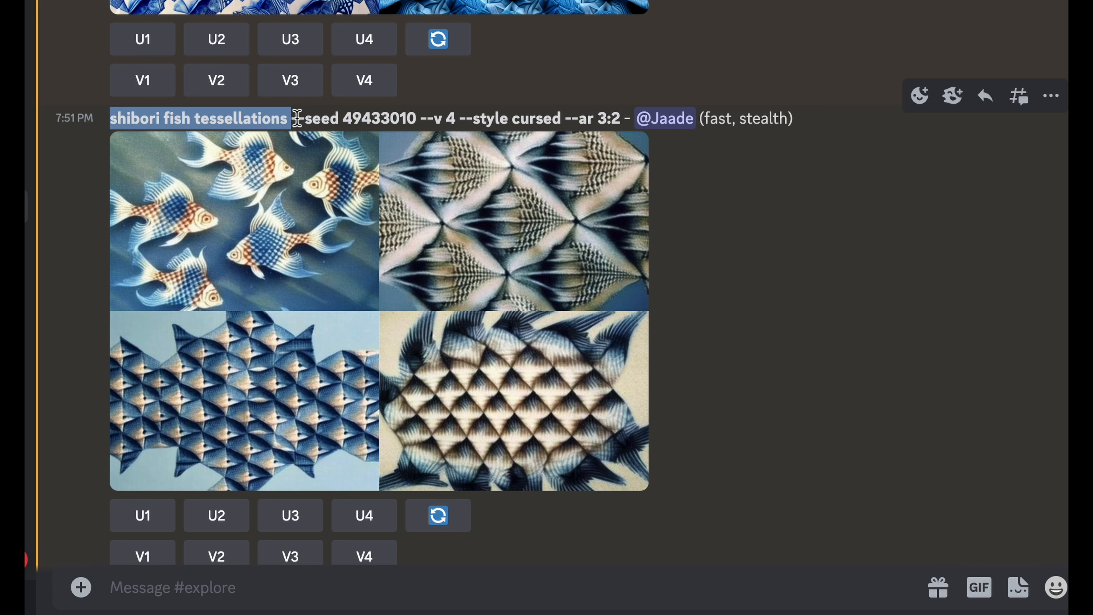
pyautogui.click(759, 331)
pyautogui.scroll(-5, 759, 330)
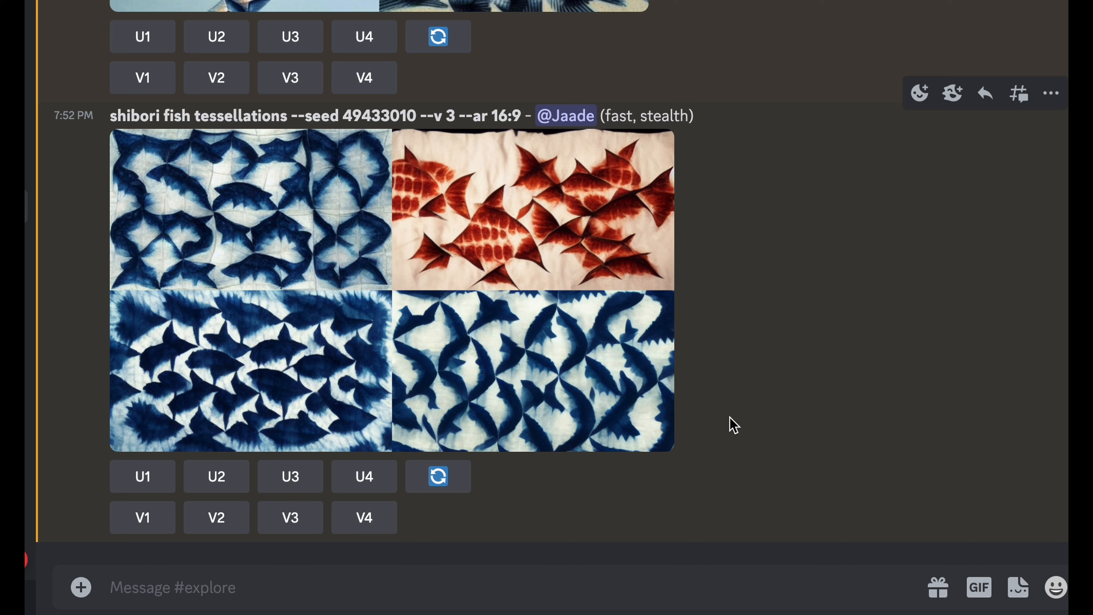
pyautogui.scroll(5, 734, 425)
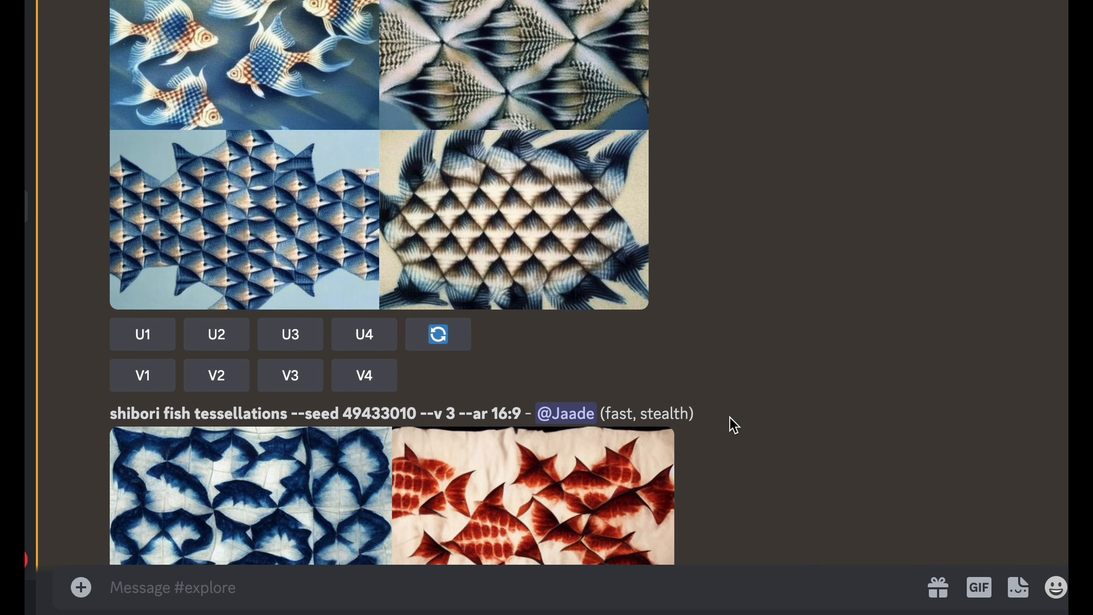
pyautogui.scroll(-5, 673, 178)
# Copy the "--v 4 --style cursed --ar 3:2" prompt into a new /imagine command, append "--stylize 1000", and submit it
pyautogui.scroll(12, 673, 183)
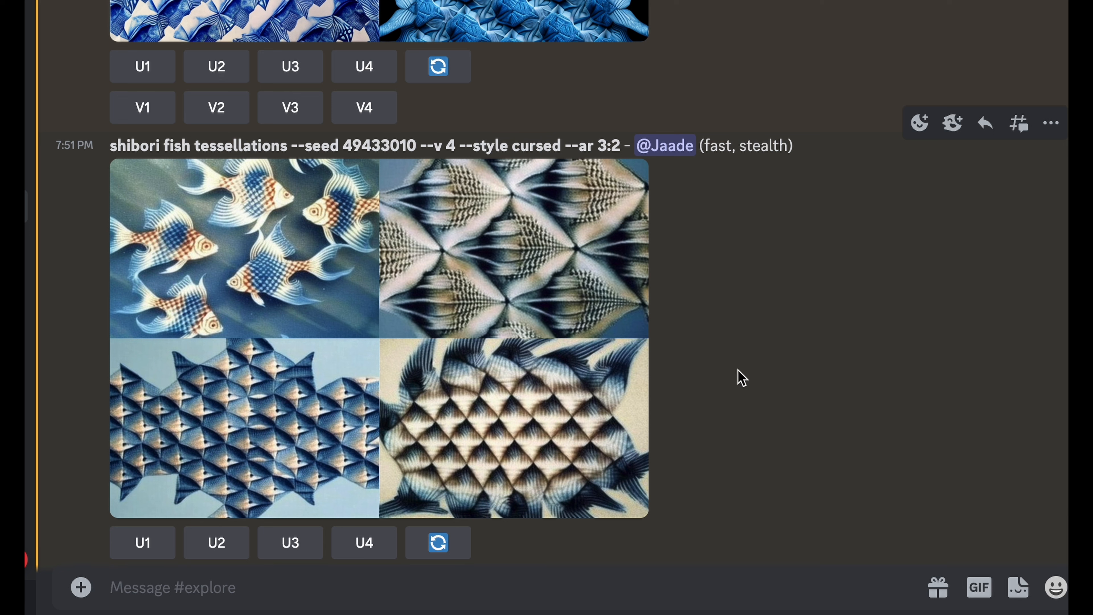
pyautogui.moveTo(620, 146); pyautogui.dragTo(107, 147)
pyautogui.hotkey('ctrl', 'c')
pyautogui.click(331, 593)
pyautogui.write('/')
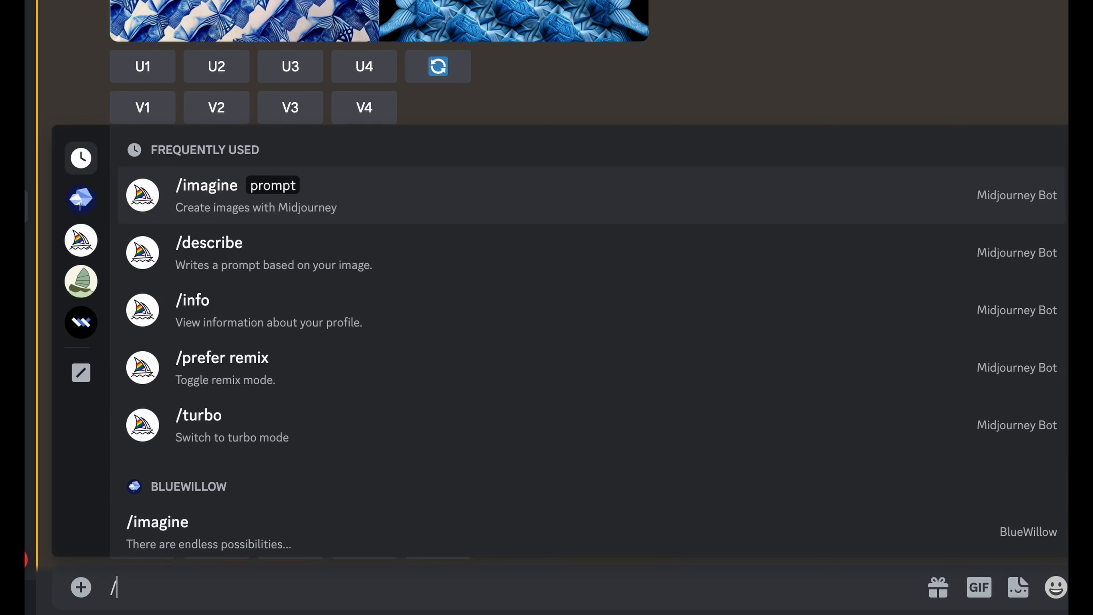
pyautogui.press('Return')
pyautogui.hotkey('ctrl', 'v')
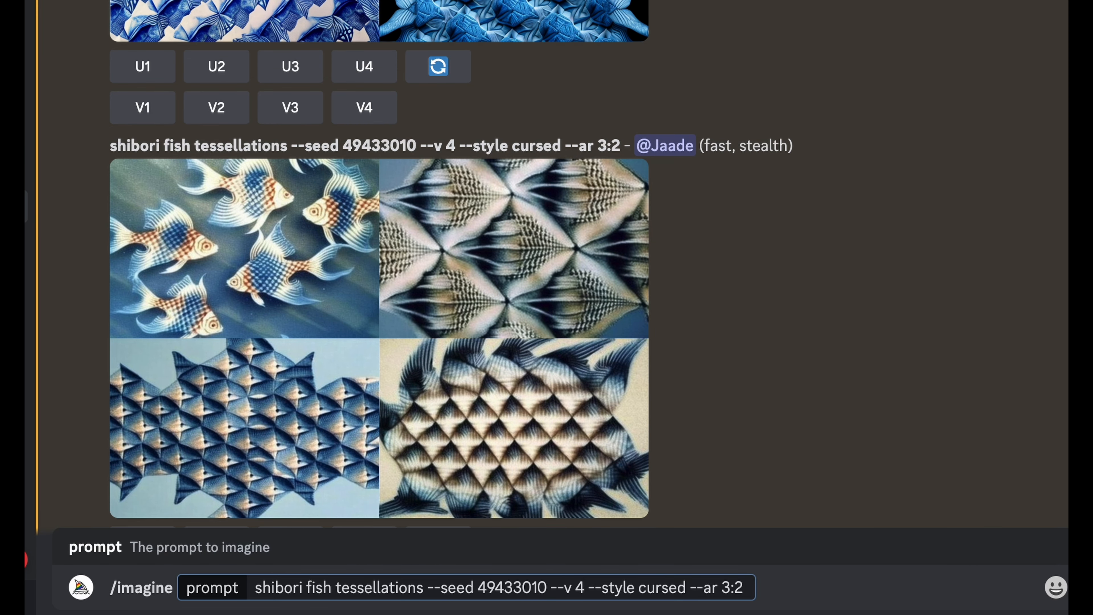
pyautogui.write('--styli')
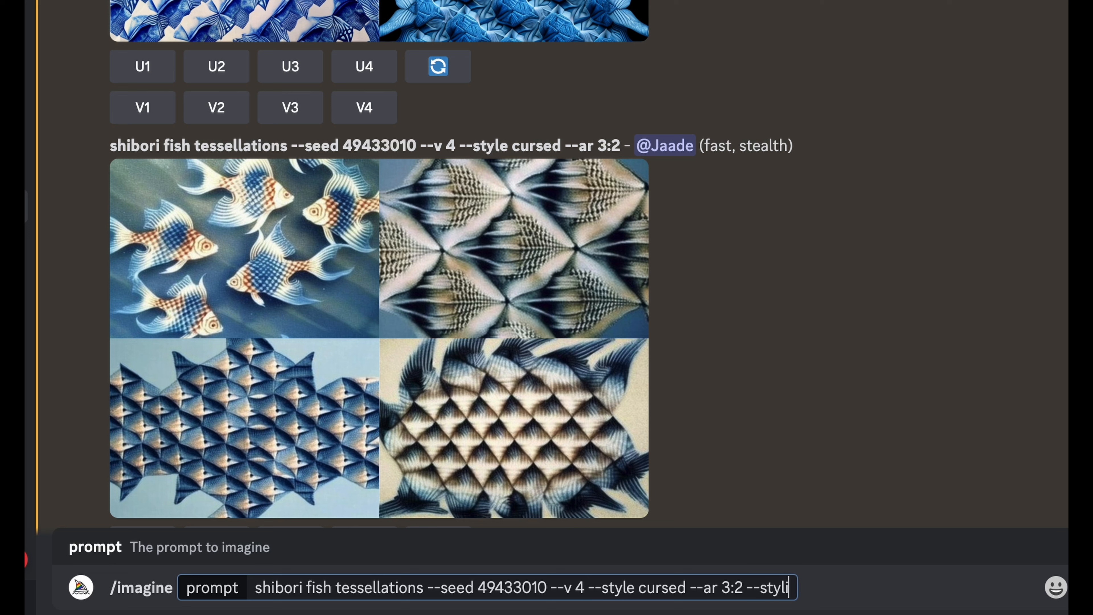
pyautogui.write('ze 1000')
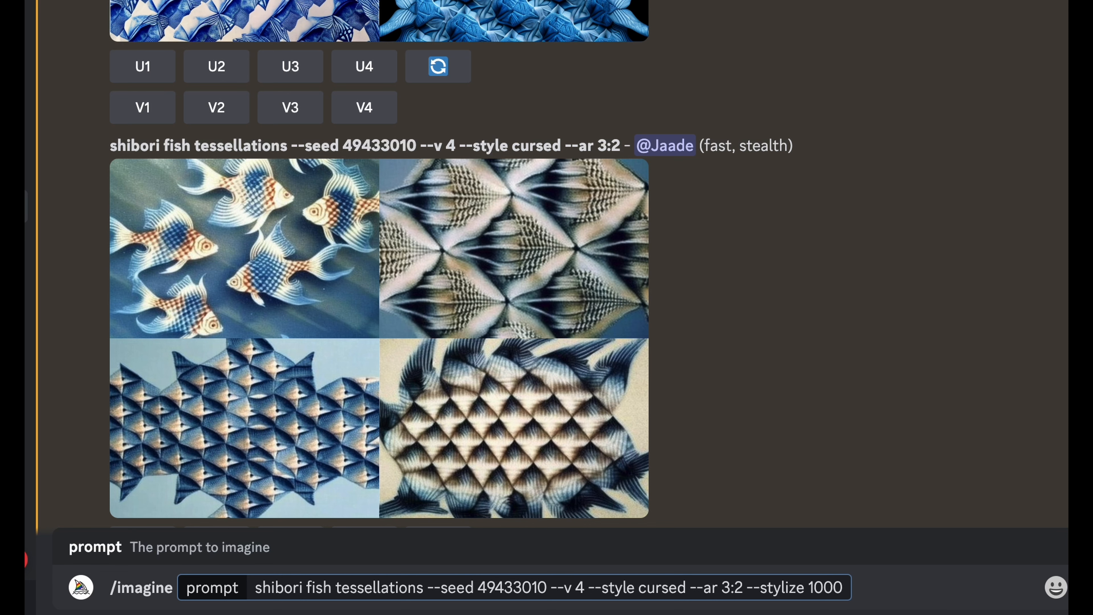
pyautogui.press('Return')
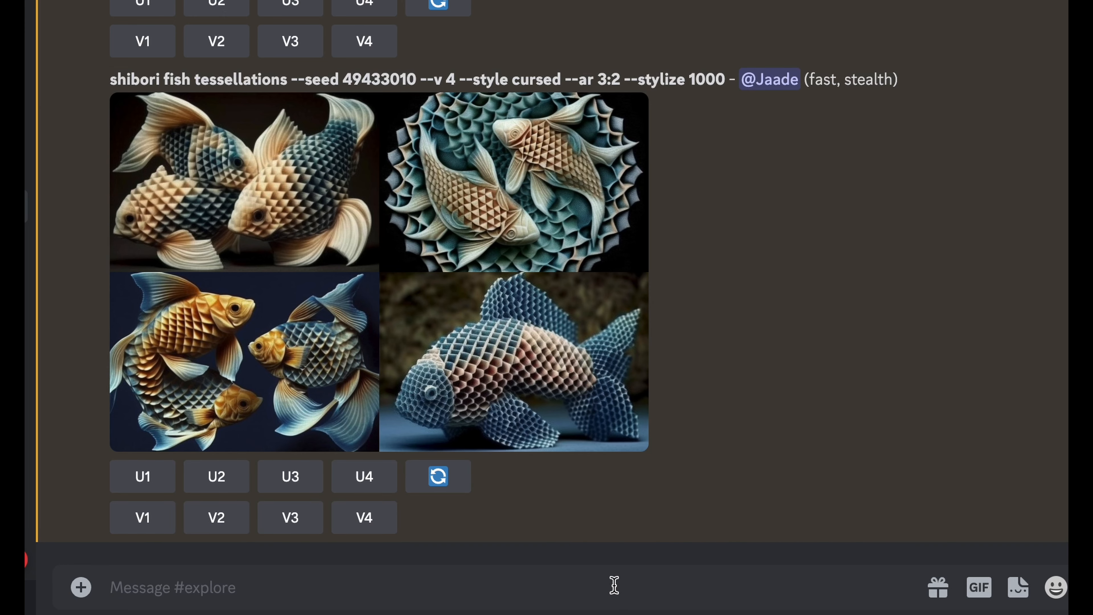
# Paste the copied prompt into a new /imagine command and replace everything after its seed with "--no"
pyautogui.write('/')
pyautogui.press('Return')
pyautogui.hotkey('ctrl', 'v')
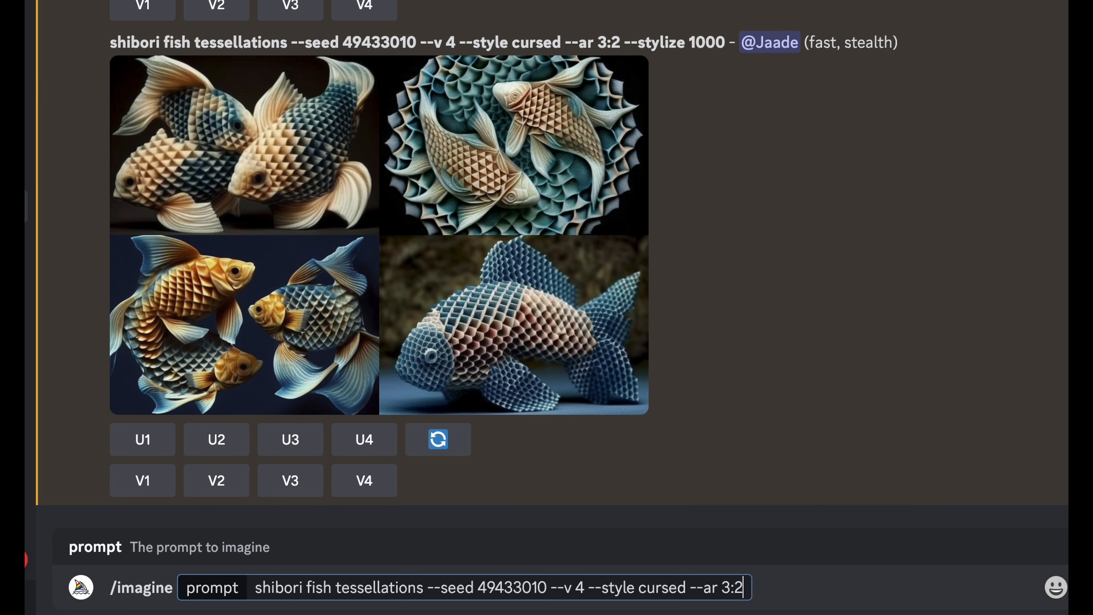
pyautogui.keyDown('shift'); pyautogui.click(552, 587); pyautogui.keyUp('shift')
pyautogui.press('BackSpace')
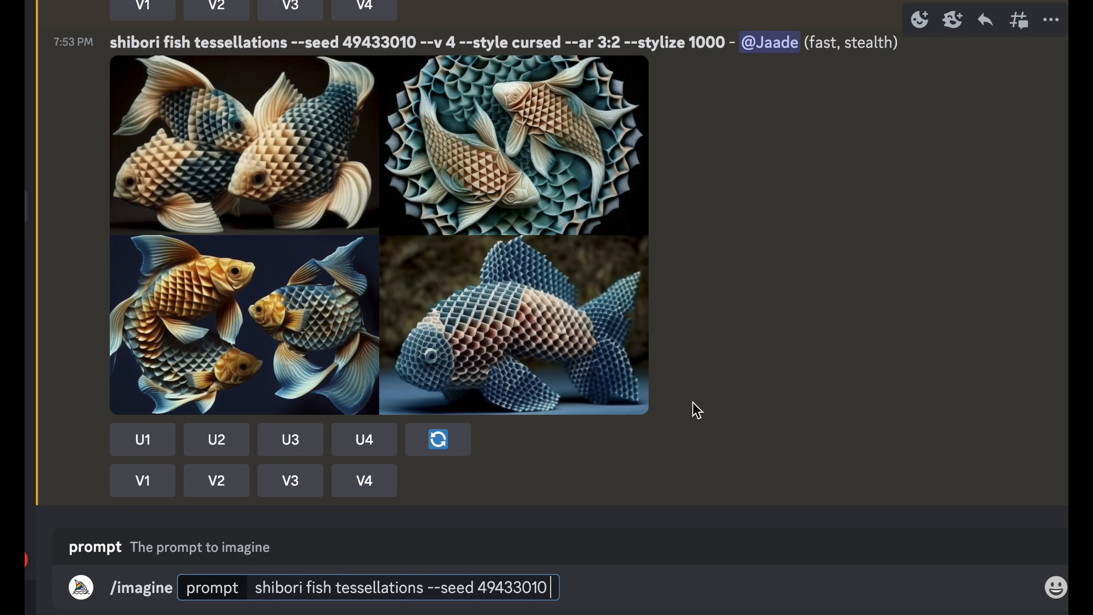
pyautogui.write('--no')
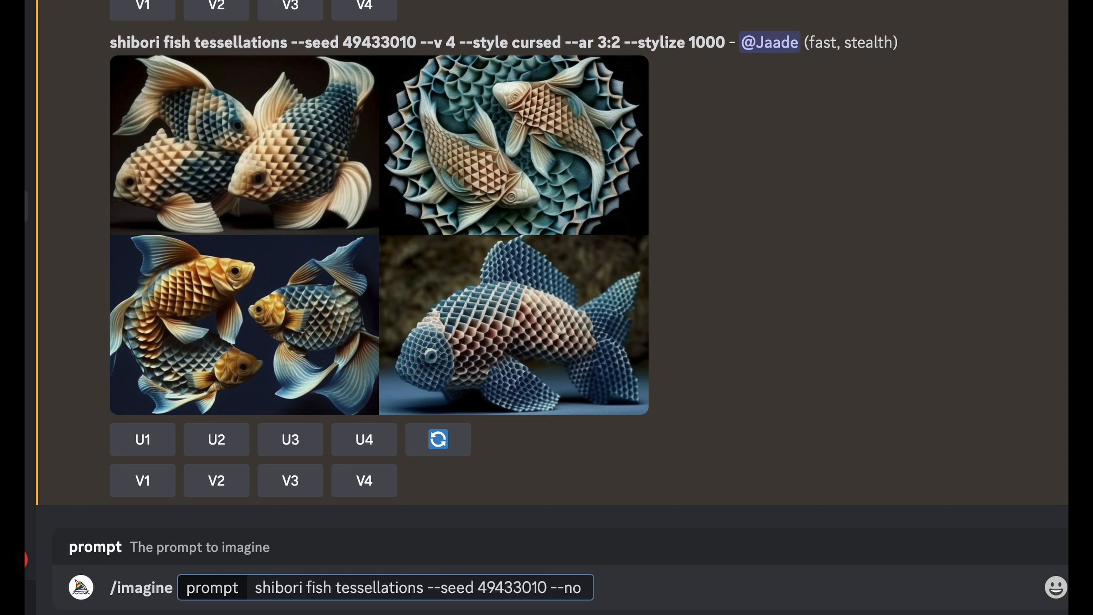
pyautogui.write('text')
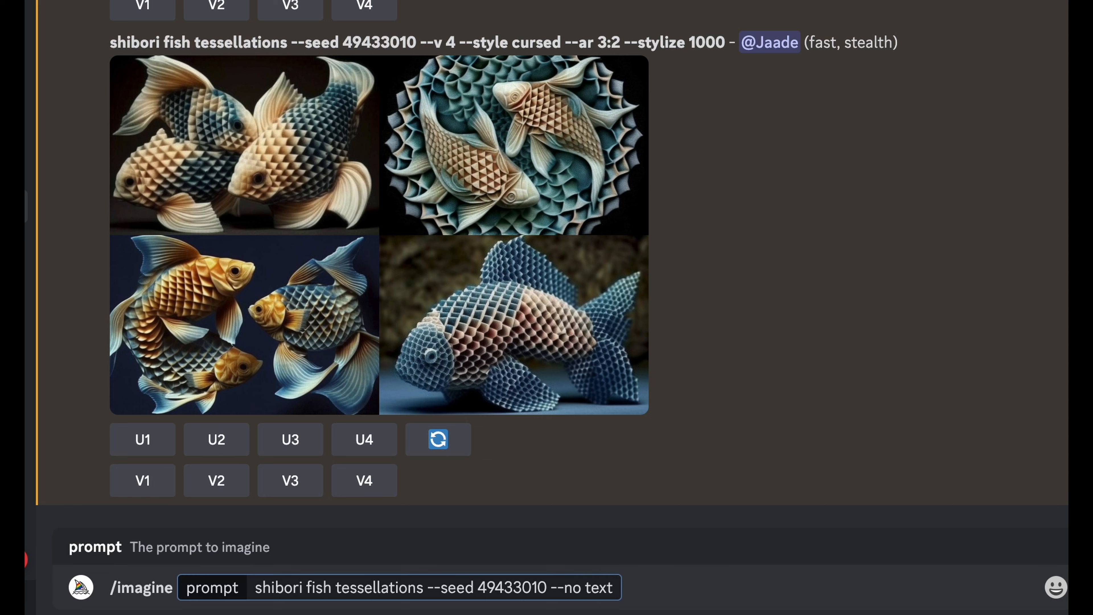
pyautogui.press('BackSpace')
pyautogui.press('BackSpace')
pyautogui.press('BackSpace')
pyautogui.press('BackSpace')
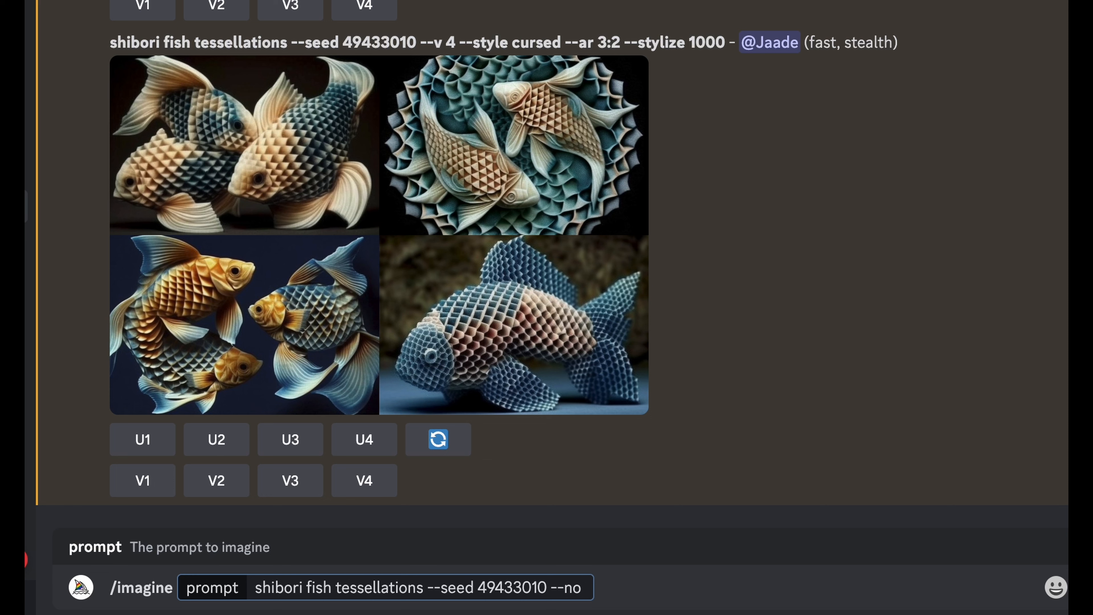
# Complete the pending prompt's --no parameter with "cats" and submit it
pyautogui.write('cats')
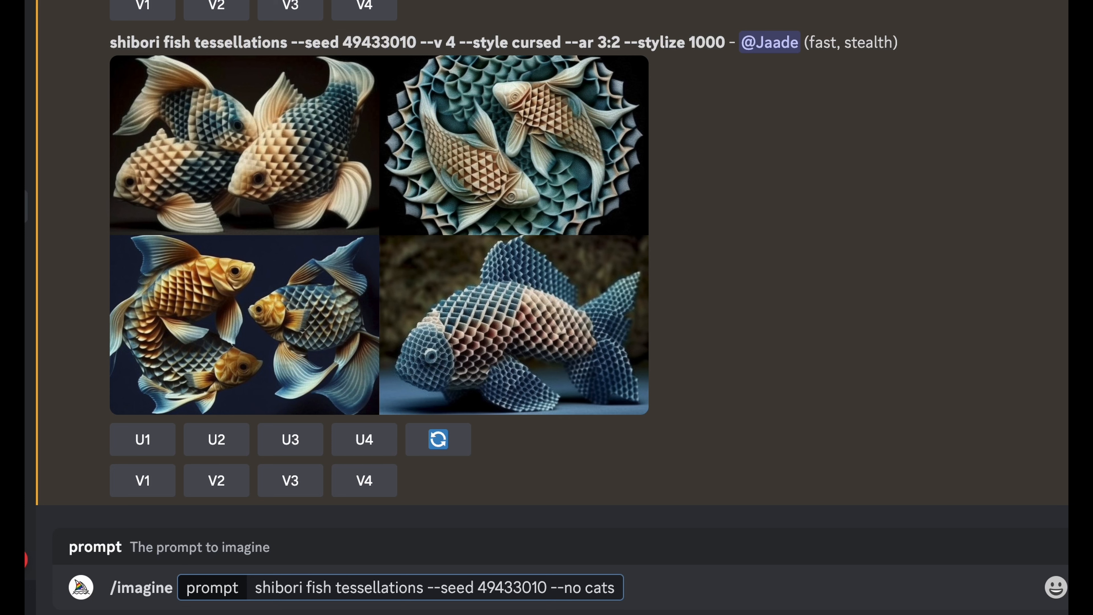
pyautogui.press('Return')
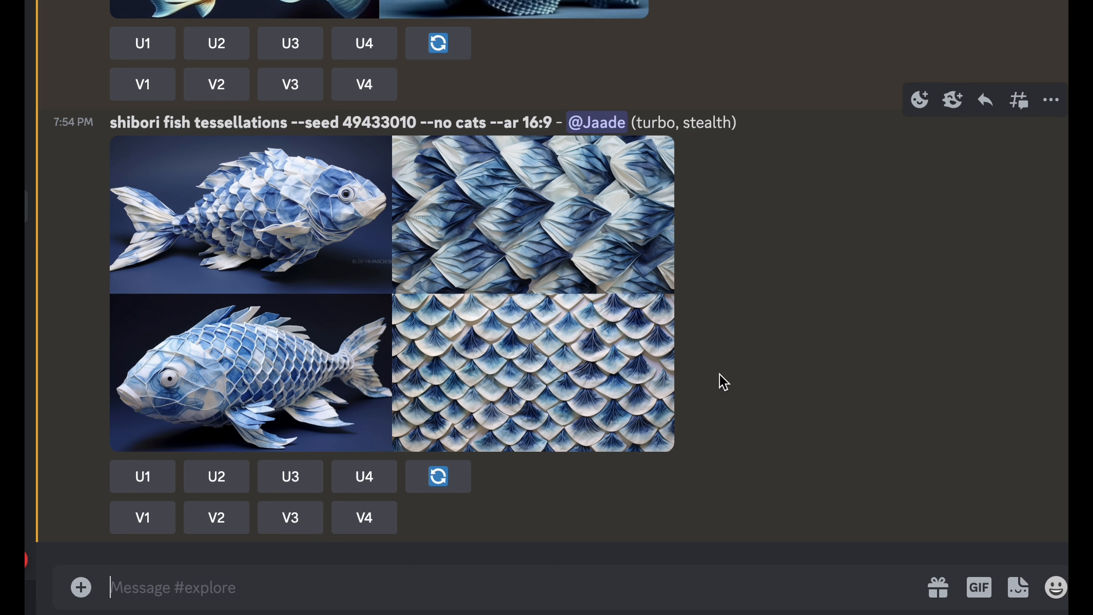
# Paste the copied prompt into a new /imagine command, replace everything after its seed with "--no fish", and submit it
pyautogui.write('/i')
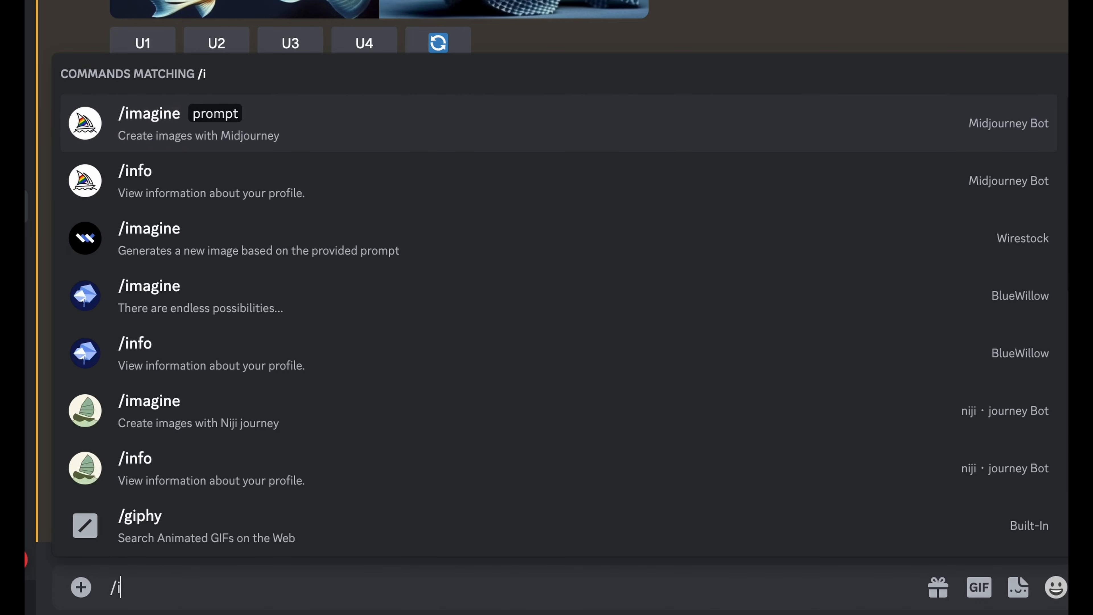
pyautogui.press('Return')
pyautogui.hotkey('ctrl', 'v')
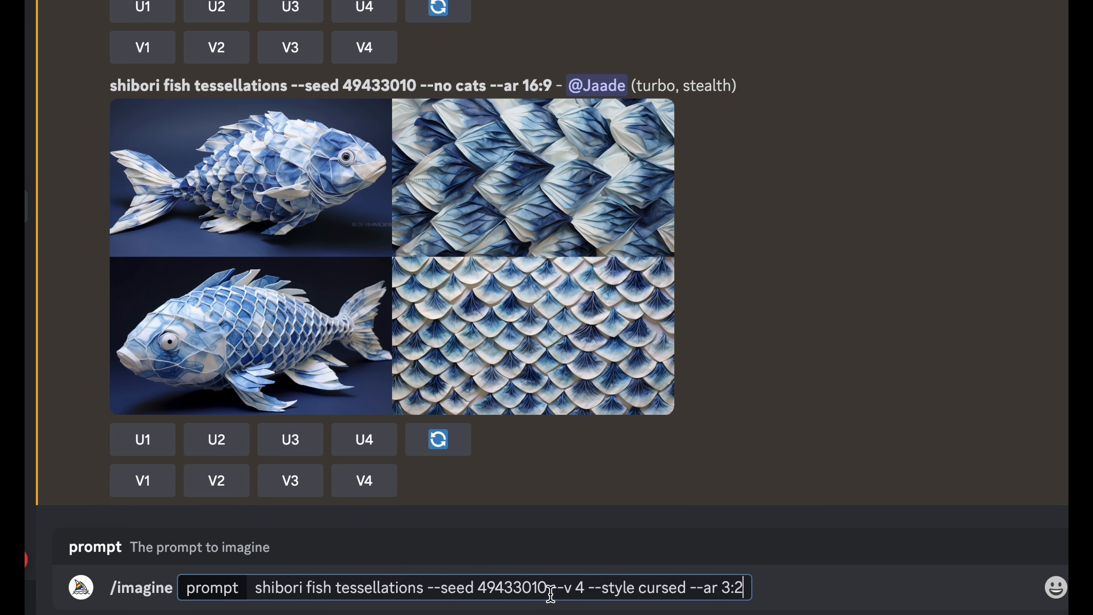
pyautogui.moveTo(550, 593); pyautogui.dragTo(744, 589)
pyautogui.press('BackSpace')
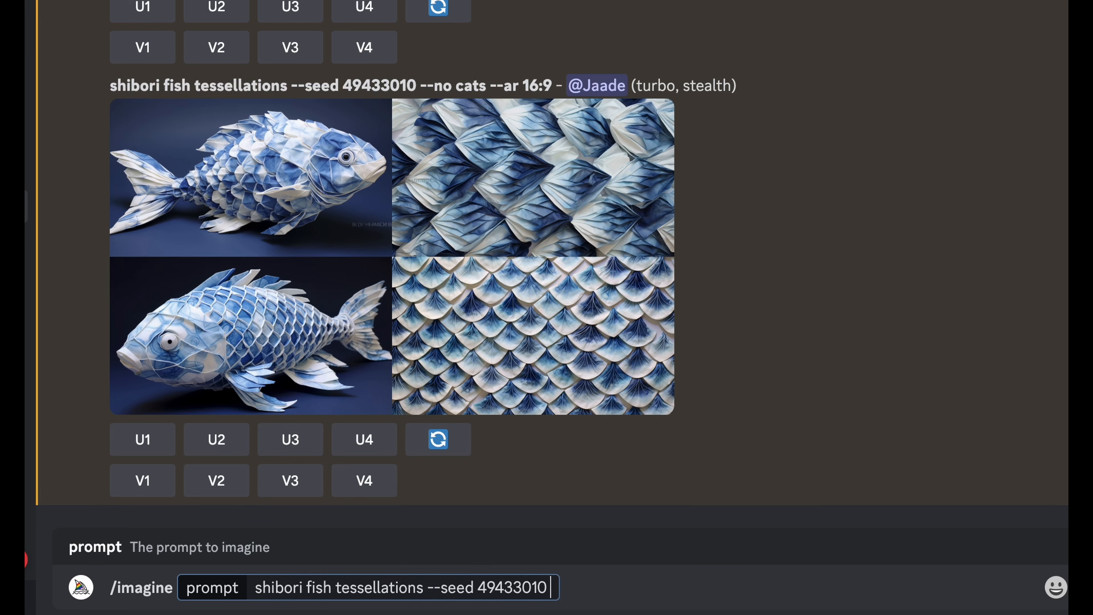
pyautogui.write('--no ')
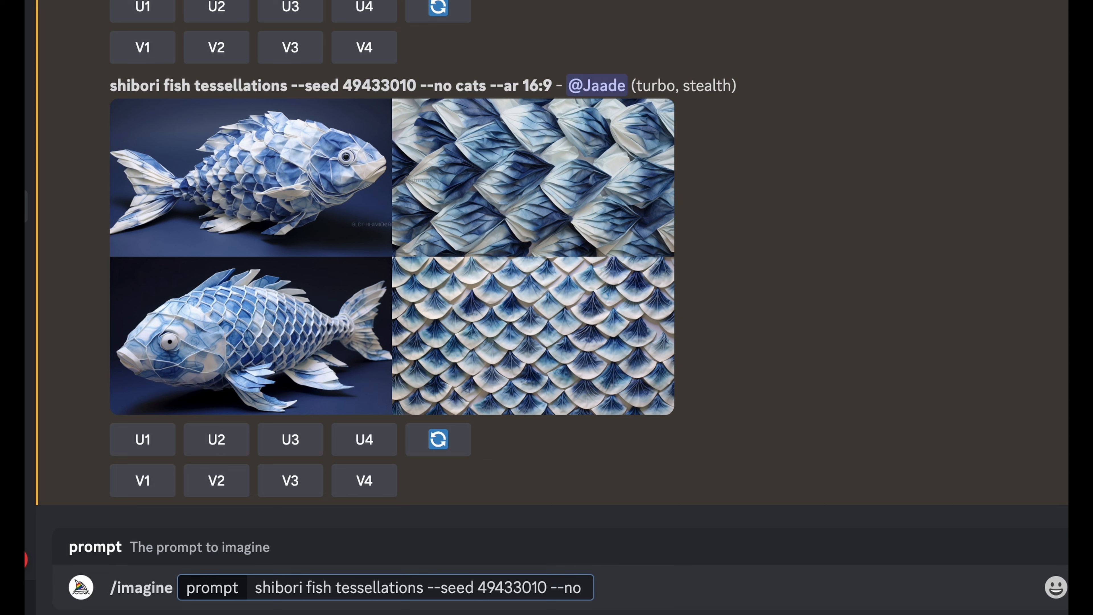
pyautogui.write('fish')
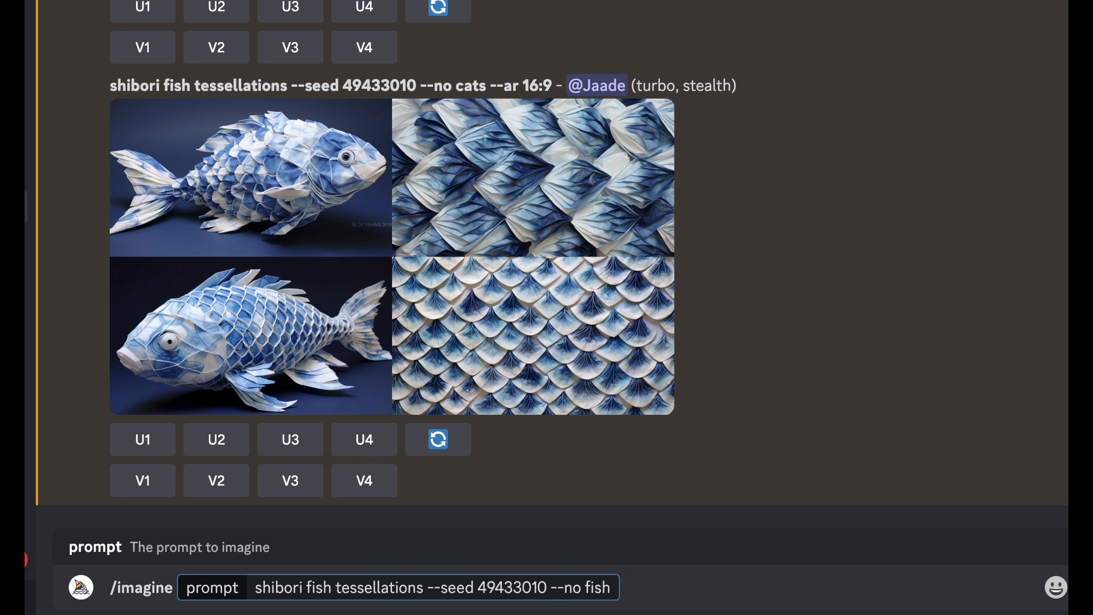
pyautogui.press('Return')
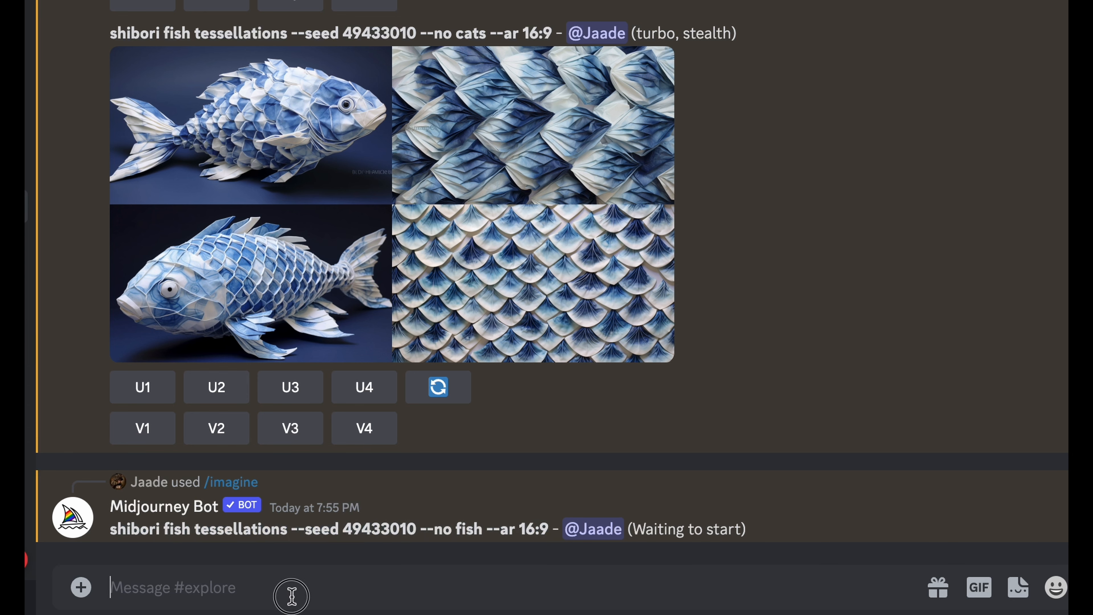
pyautogui.write('/i')
pyautogui.press('Tab')
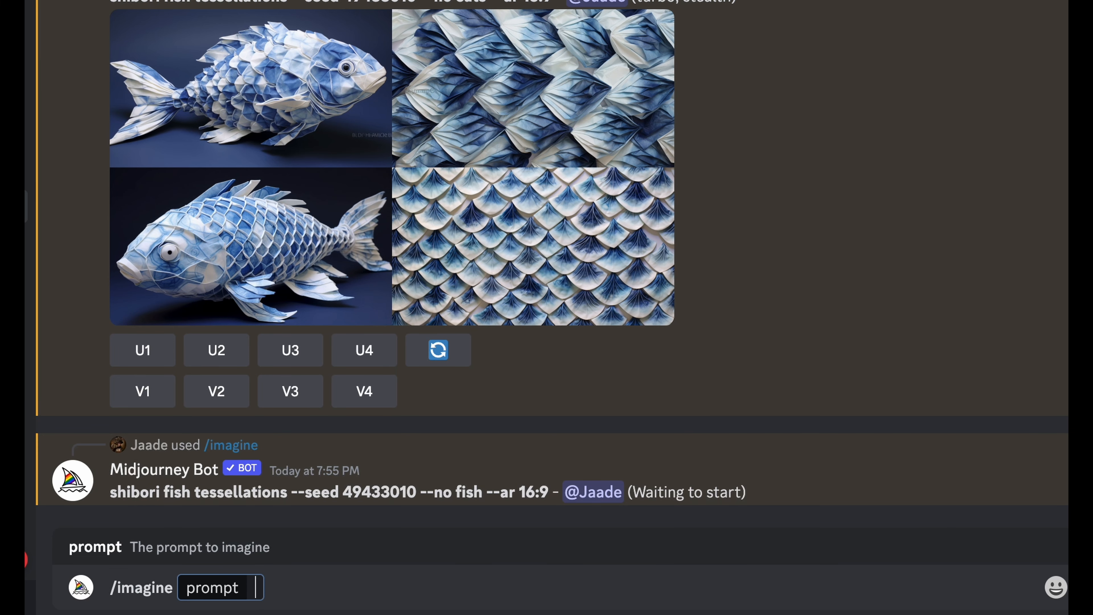
pyautogui.write('shibori fish tessellations --seed 49433010 --no fish --ar 16:9')
pyautogui.press('Return')
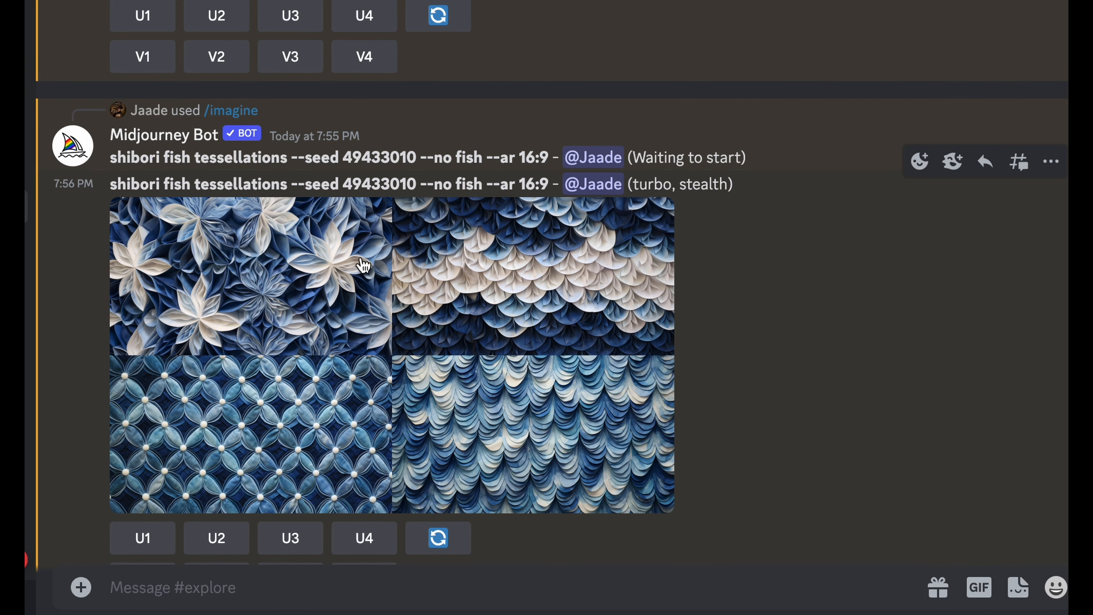
# Copy the "--no fish" prompt without its aspect ratio into a new /imagine command, append "--no tessellations", and submit it
pyautogui.scroll(1, 359, 401)
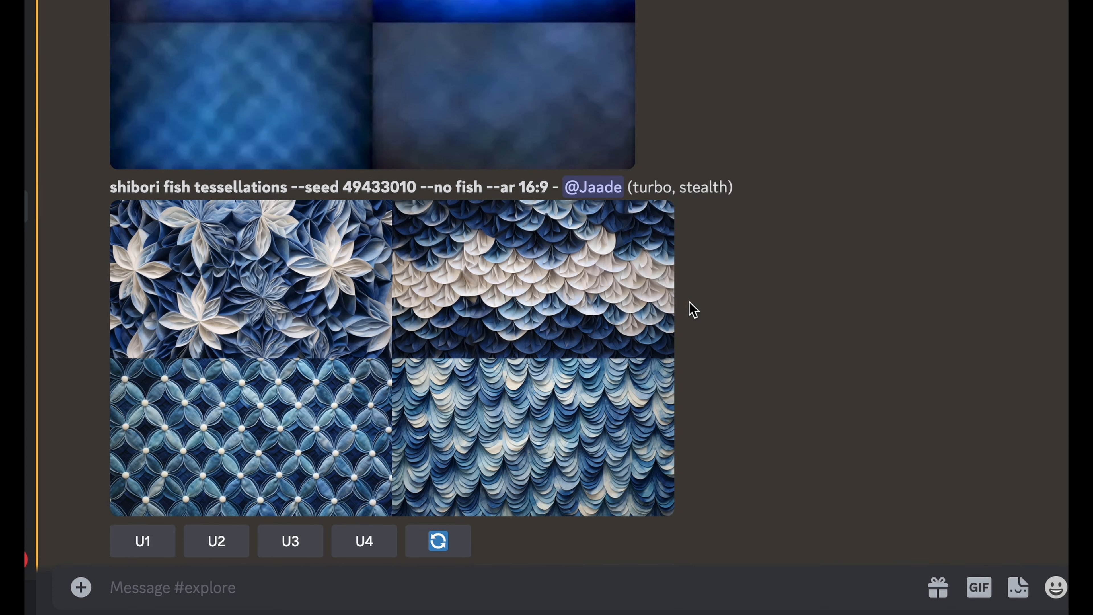
pyautogui.moveTo(482, 181); pyautogui.dragTo(112, 185)
pyautogui.hotkey('ctrl', 'c')
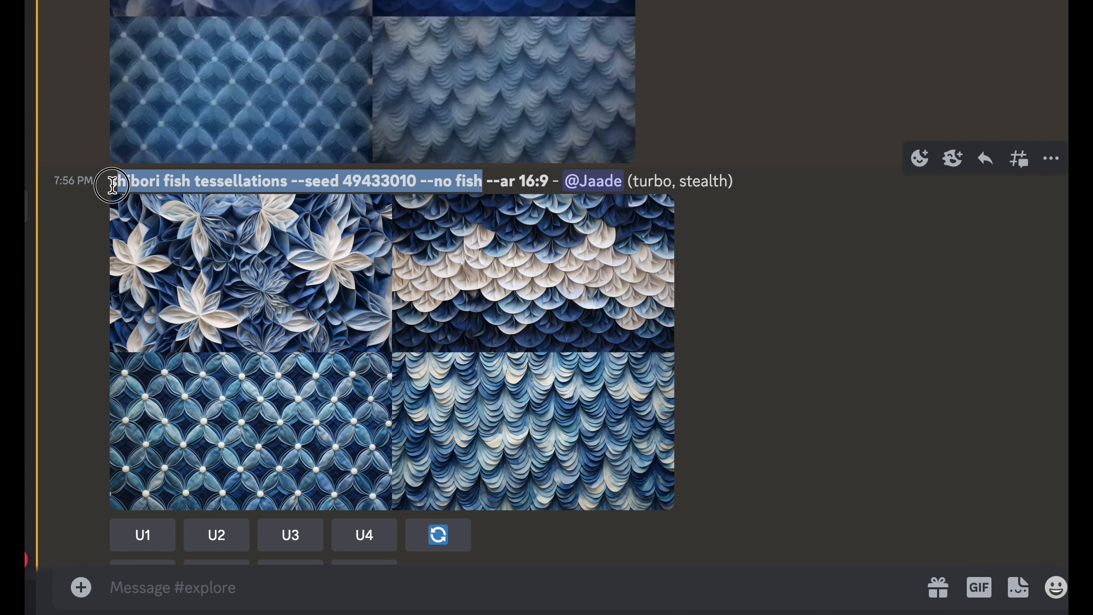
pyautogui.click(271, 584)
pyautogui.write('/i')
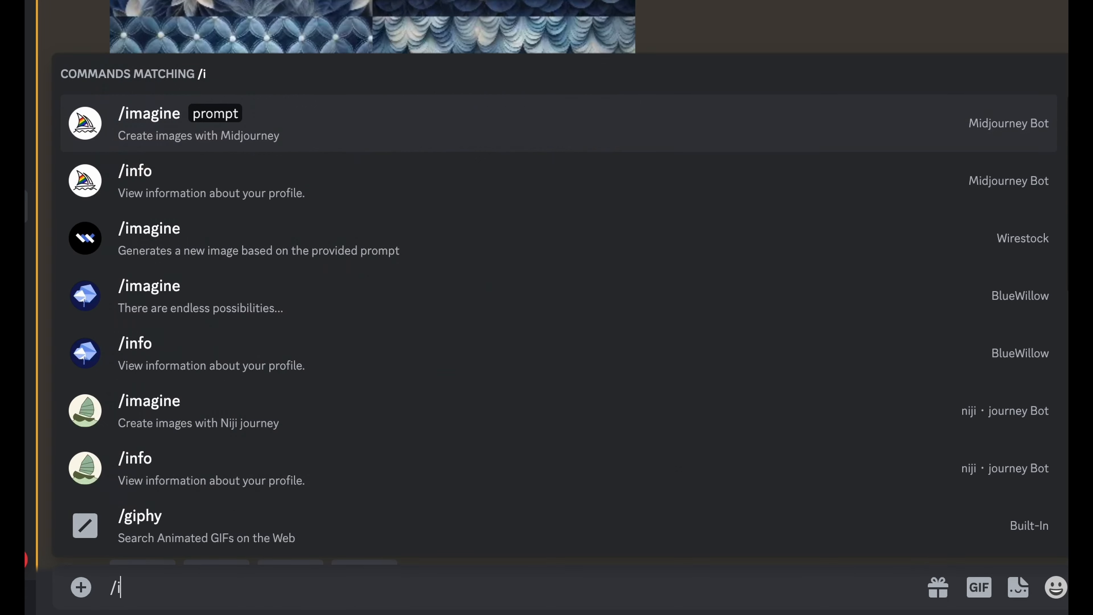
pyautogui.press('Tab')
pyautogui.hotkey('ctrl', 'v')
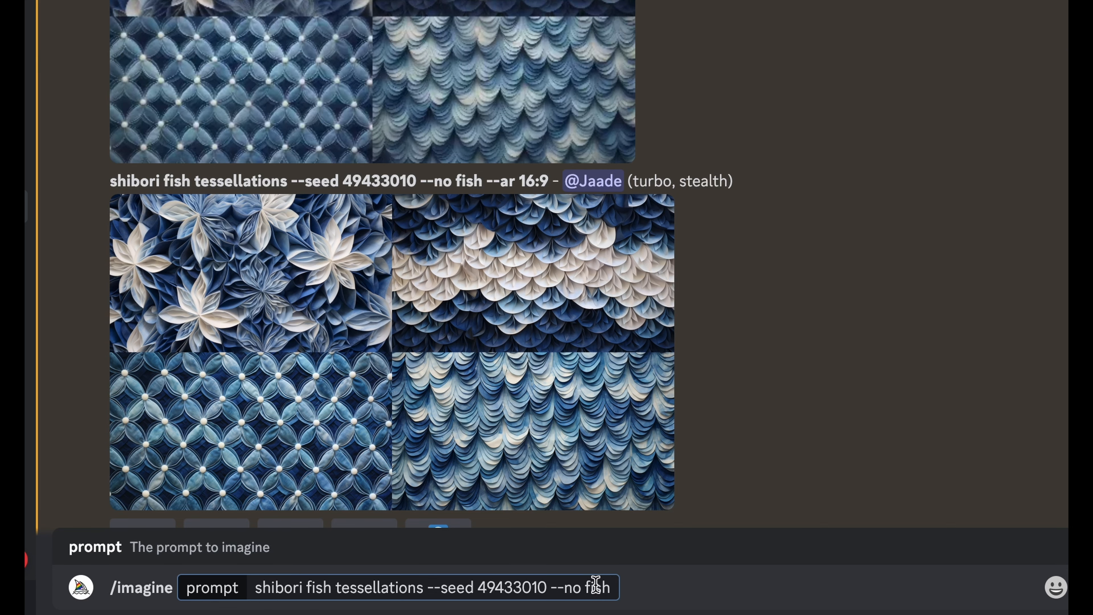
pyautogui.write('--')
pyautogui.write('no ')
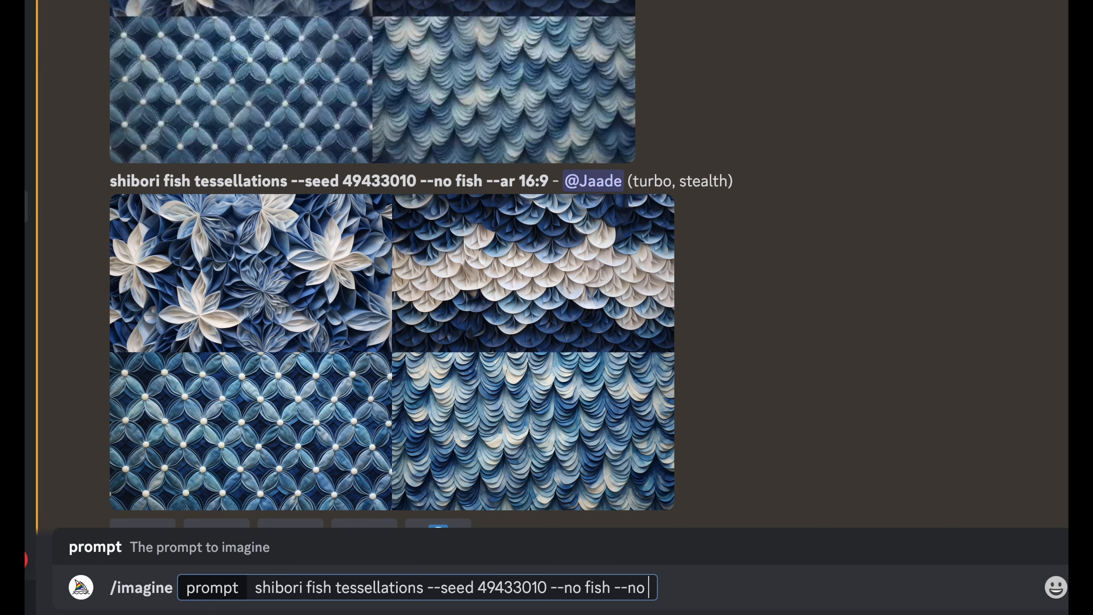
pyautogui.write('tessellations')
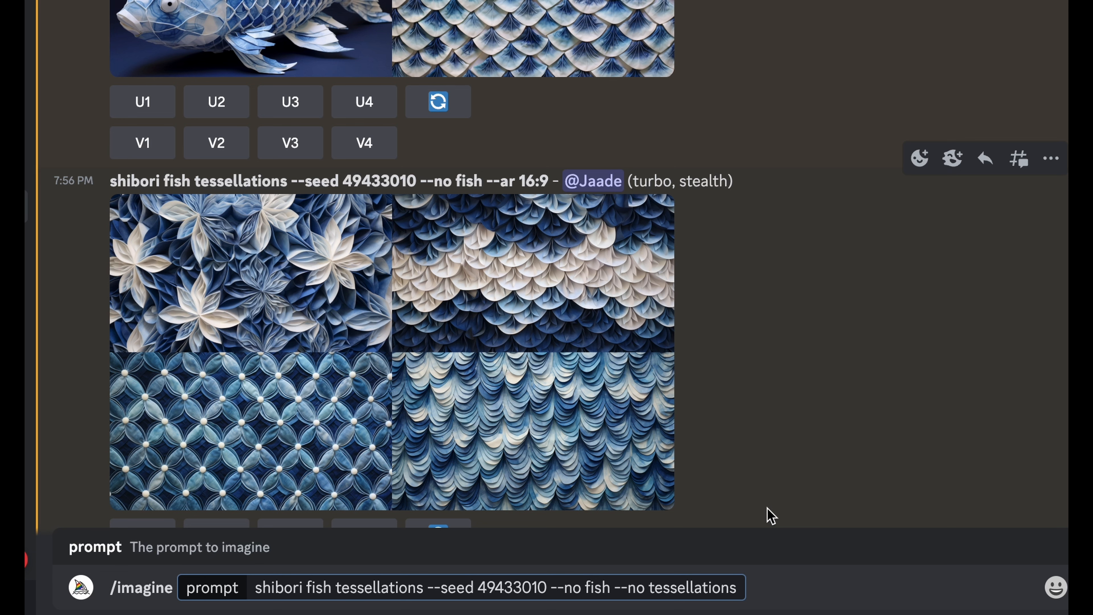
pyautogui.press('Return')
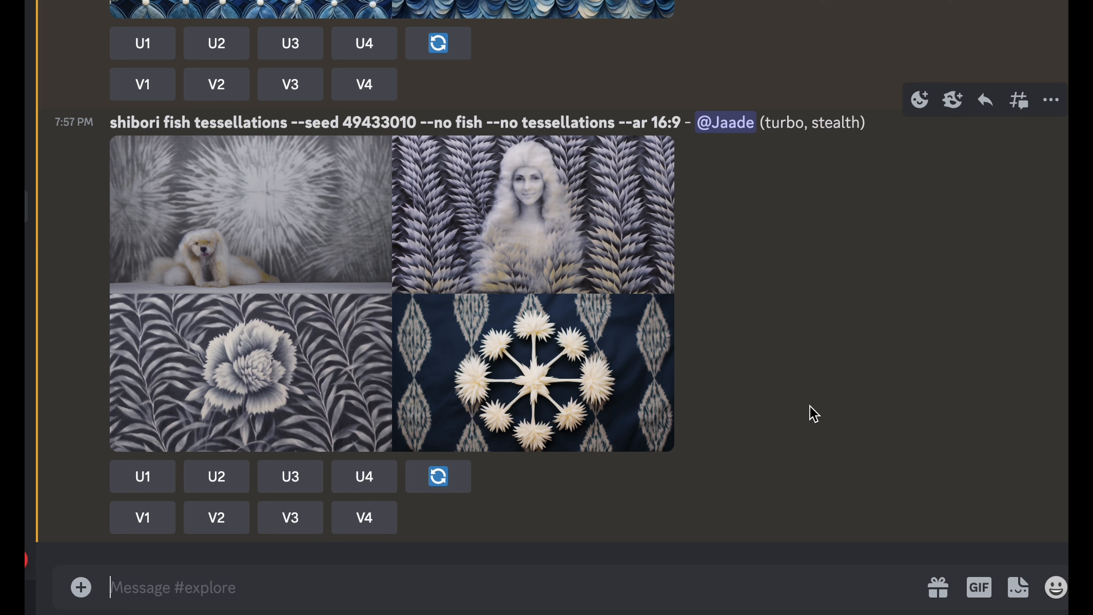
# Examine the aspect ratio and --no parameters of the "--no fish --no tessellations" prompt and compare its grid with the earlier ones
pyautogui.moveTo(619, 123); pyautogui.dragTo(681, 122)
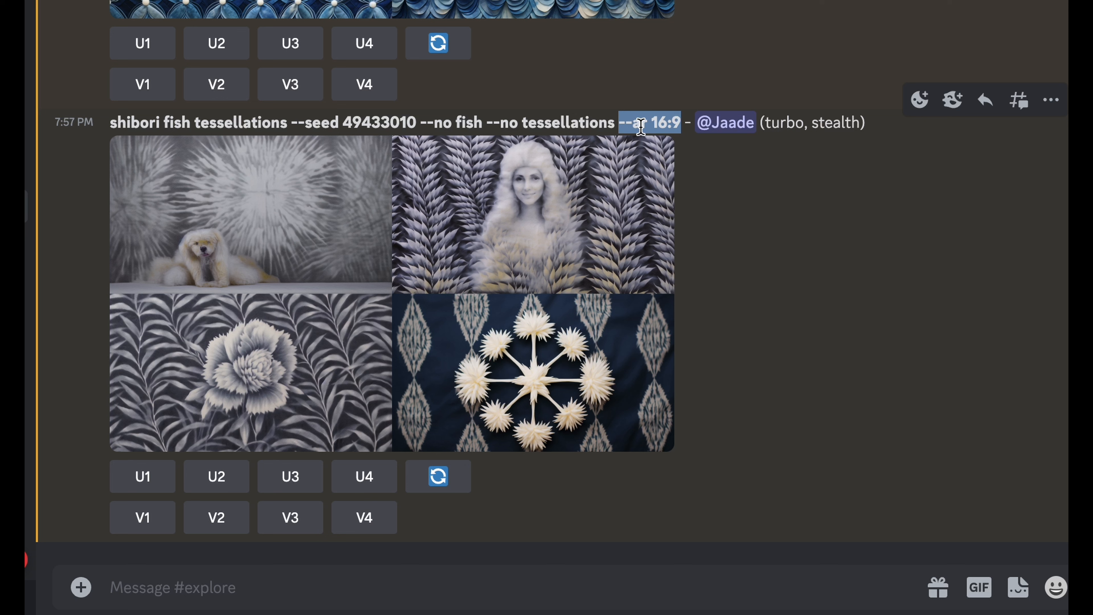
pyautogui.click(742, 217)
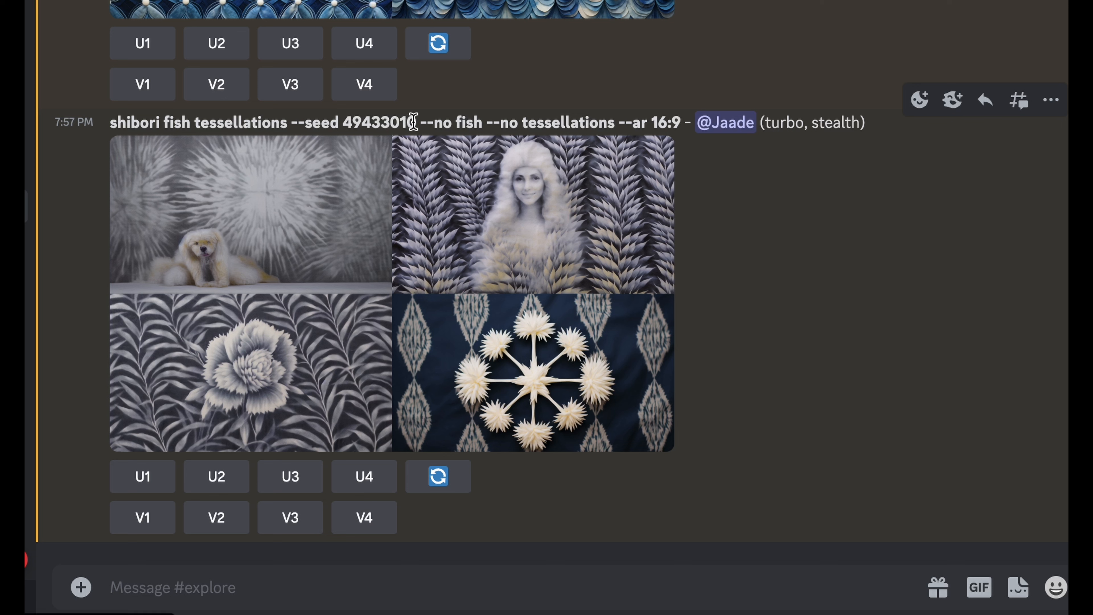
pyautogui.moveTo(619, 123); pyautogui.dragTo(421, 122)
pyautogui.click(792, 325)
pyautogui.scroll(4, 726, 399)
pyautogui.scroll(-6, 727, 399)
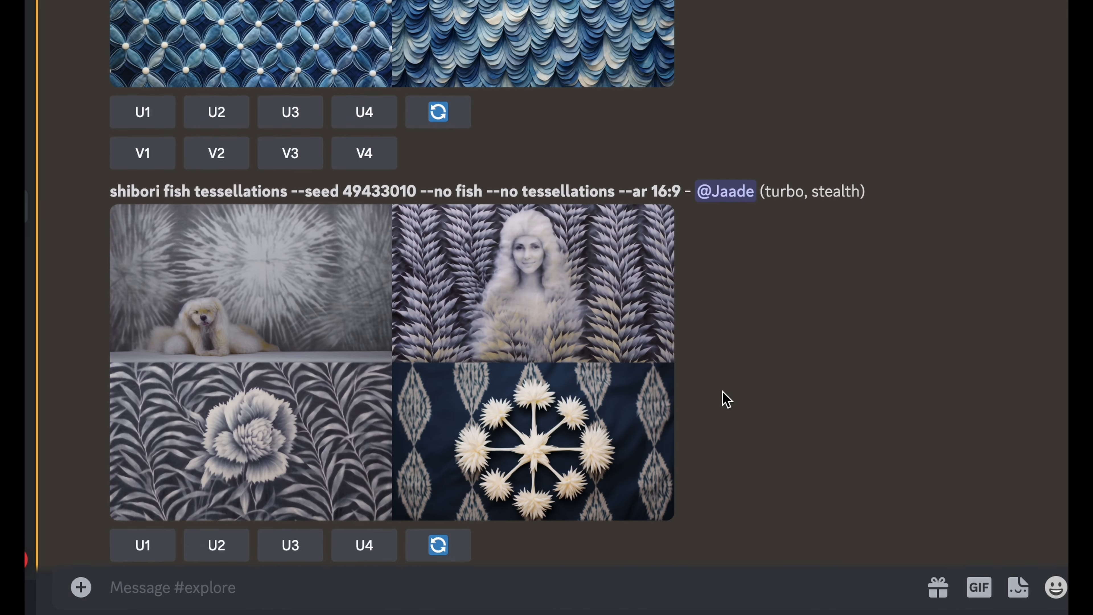
pyautogui.moveTo(616, 127); pyautogui.dragTo(421, 124)
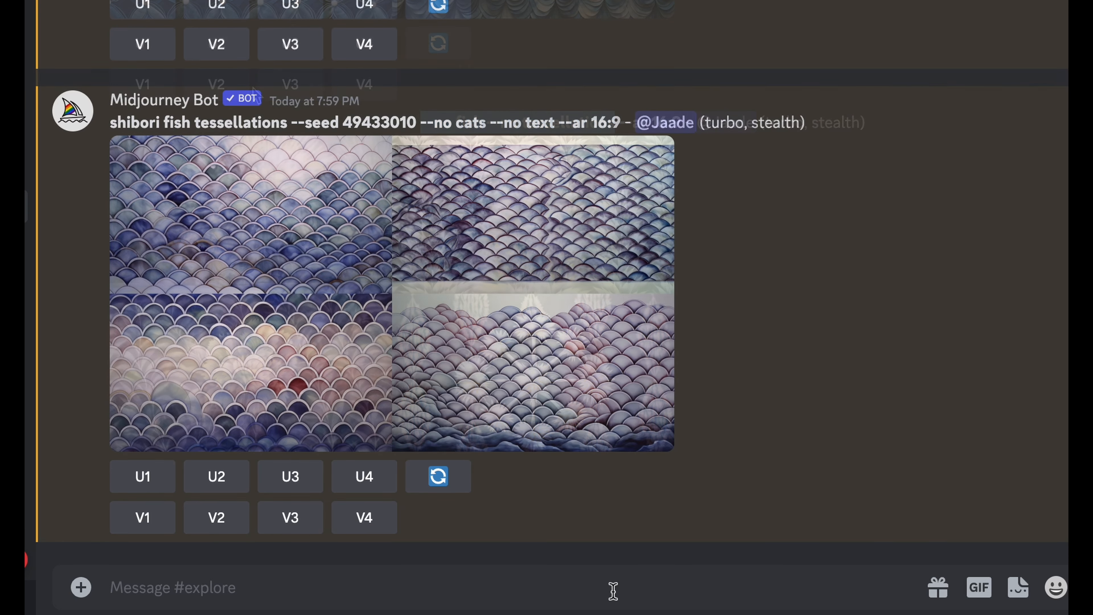
# Enter the "--no fish --no tessellations" prompt in a new /imagine command, append "--seed 0 --stylize 0", and submit it
pyautogui.write('/imagine')
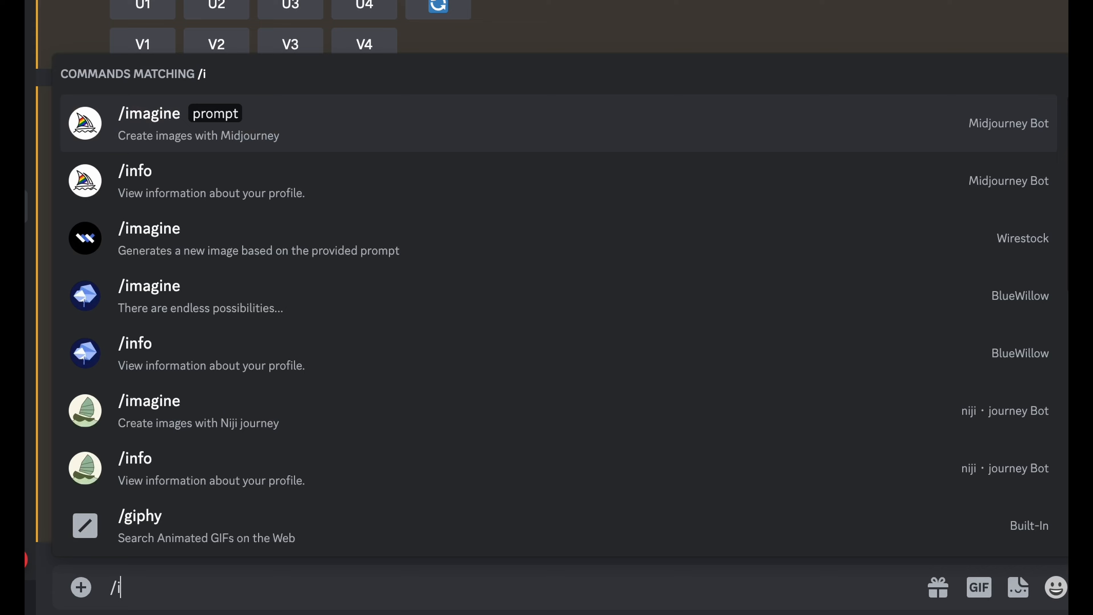
pyautogui.press('Return')
pyautogui.write('shibori fish tessellations --seed 49433010 --no fish --no tessellations')
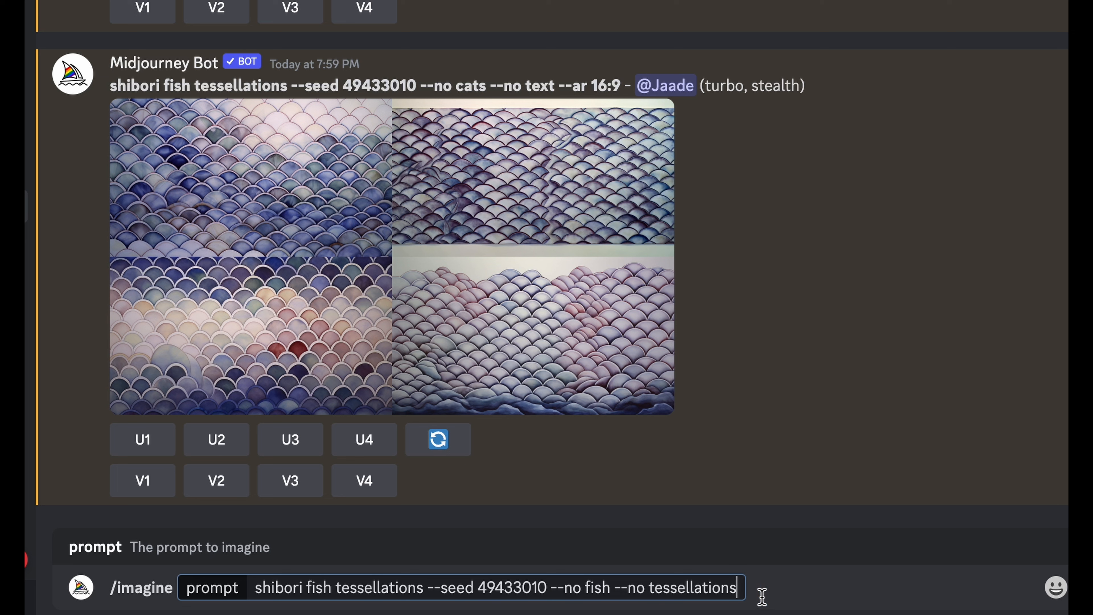
pyautogui.write('--seed ')
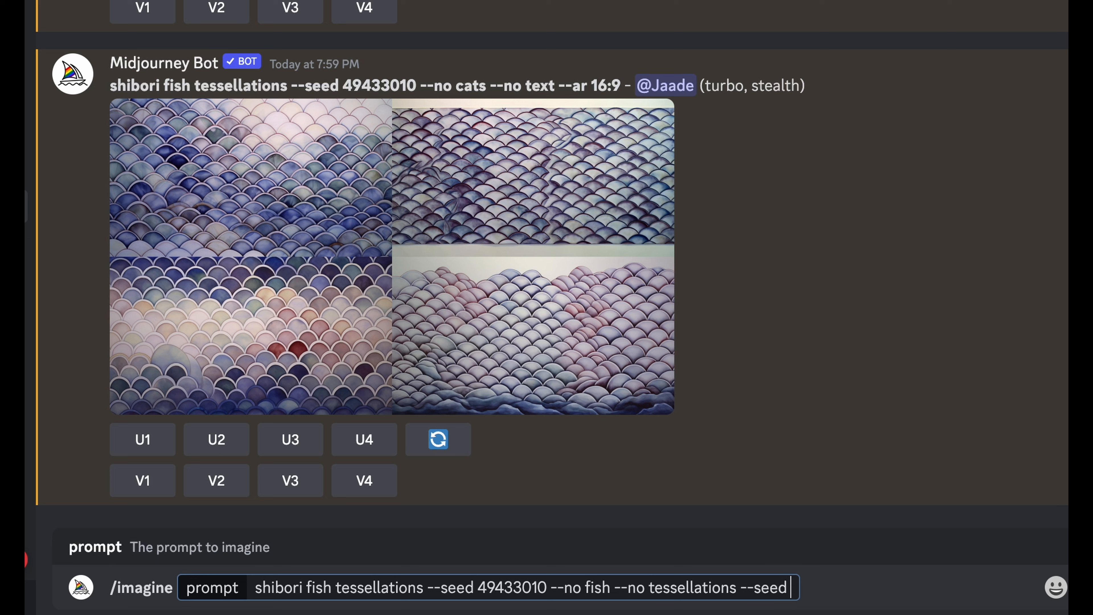
pyautogui.write('0 --')
pyautogui.write('s')
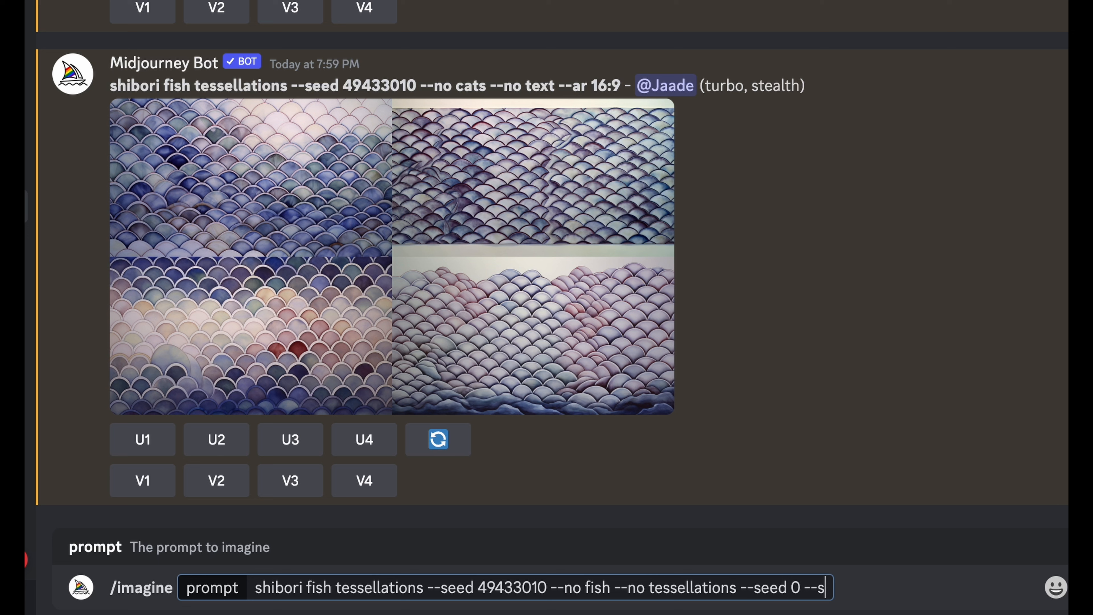
pyautogui.write('tylize 0')
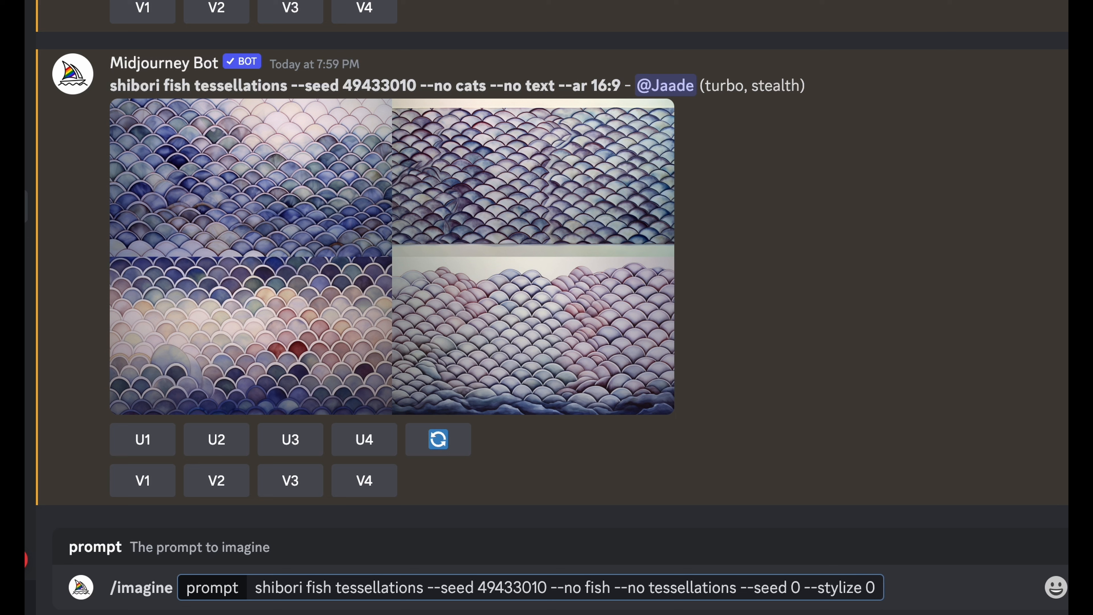
pyautogui.press('Return')
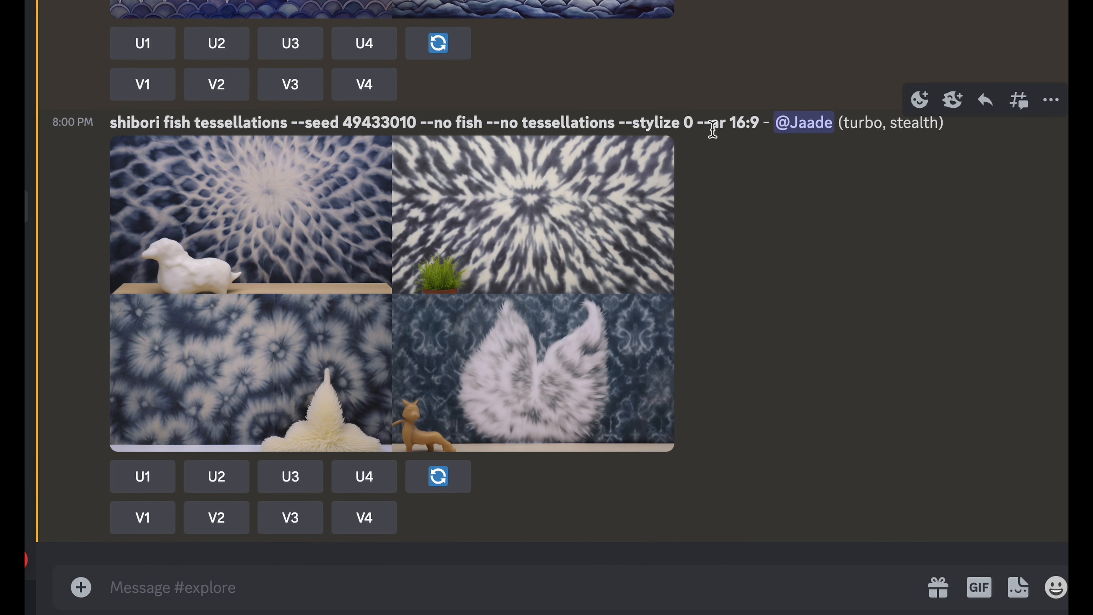
# Copy the "--stylize 0" prompt without its aspect ratio into a new /imagine command, change the seed to 0, and submit it
pyautogui.moveTo(697, 125); pyautogui.dragTo(110, 125)
pyautogui.hotkey('ctrl', 'c')
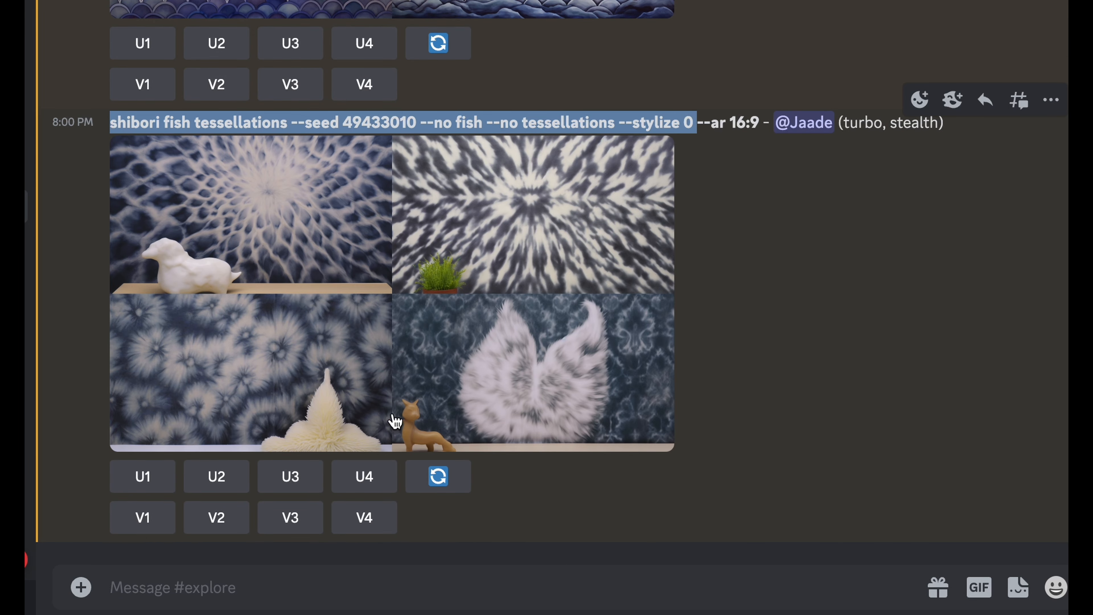
pyautogui.click(481, 588)
pyautogui.write('/i')
pyautogui.press('Return')
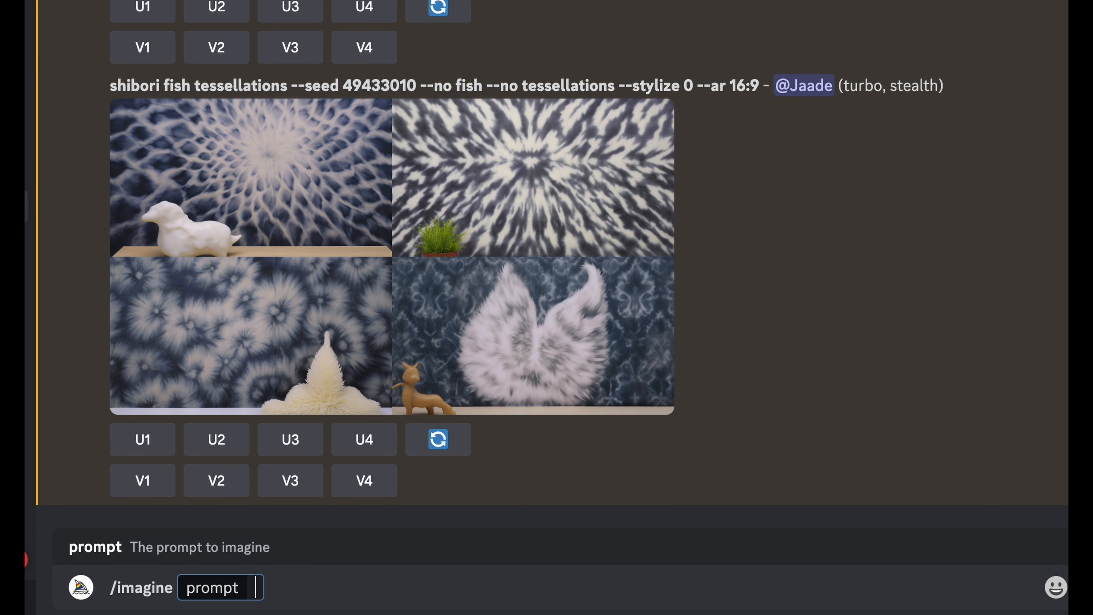
pyautogui.hotkey('ctrl', 'v')
pyautogui.doubleClick(520, 594)
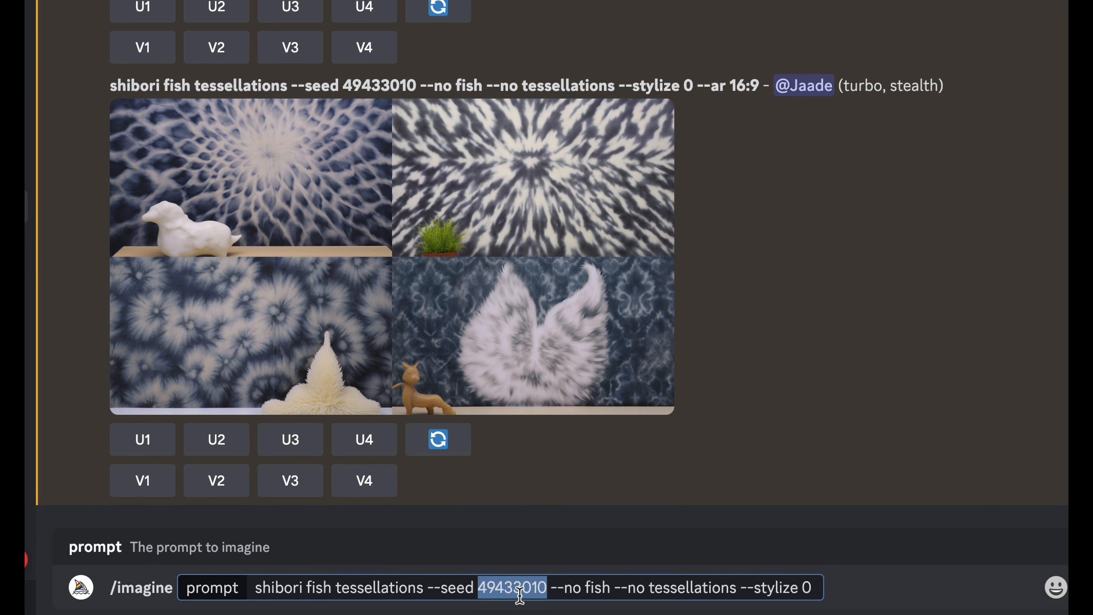
pyautogui.write('0')
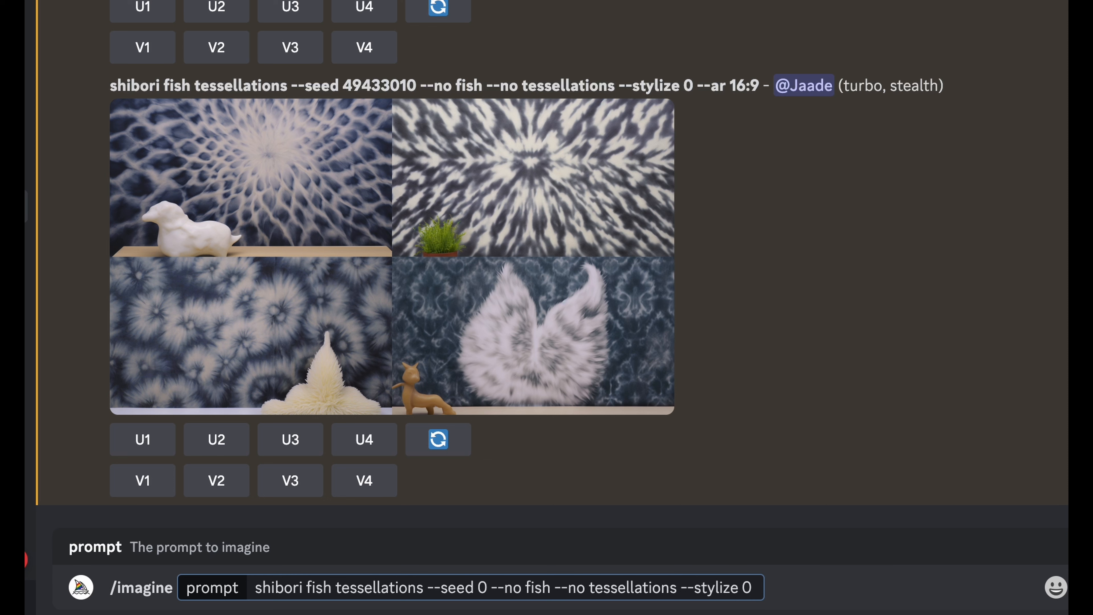
pyautogui.press('Return')
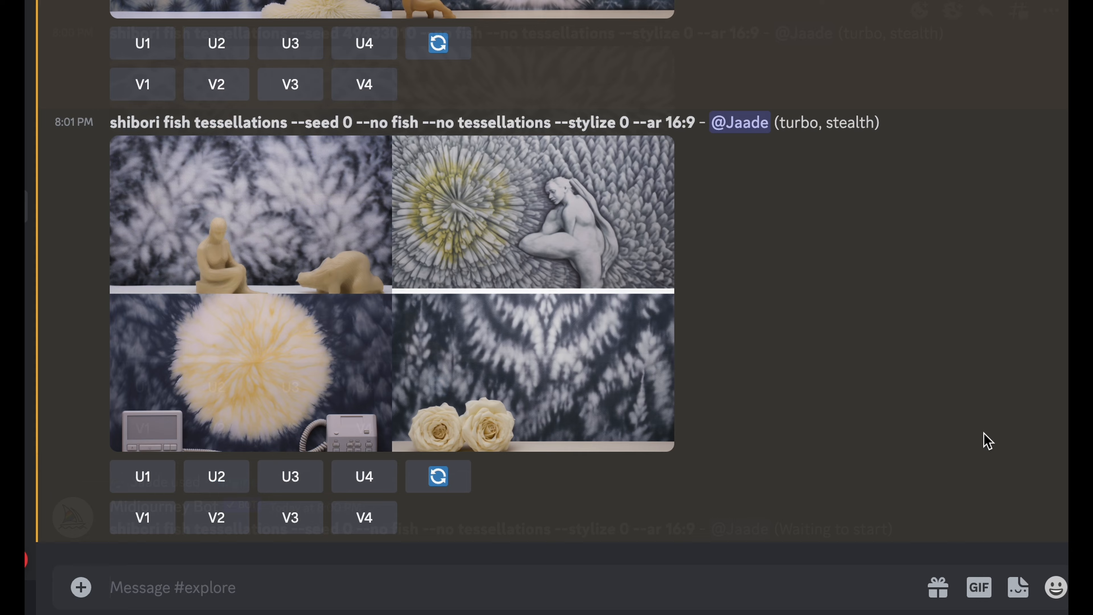
pyautogui.scroll(8, 983, 439)
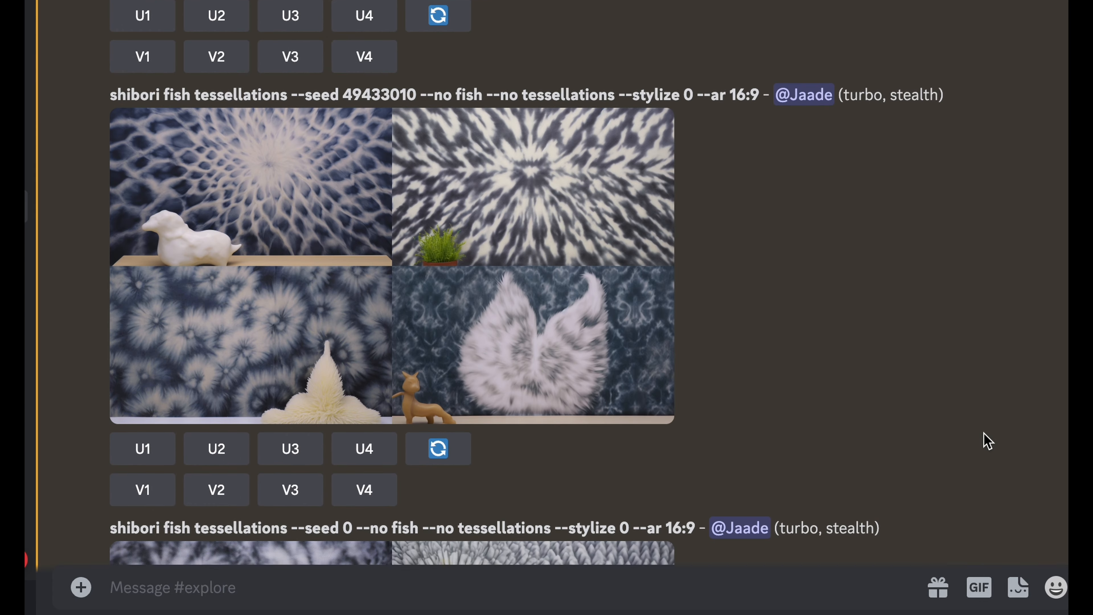
# Enter the "--no fish --no tessellations --stylize 0" prompt with seed 49433010 in a new /imagine command
pyautogui.scroll(-1, 985, 439)
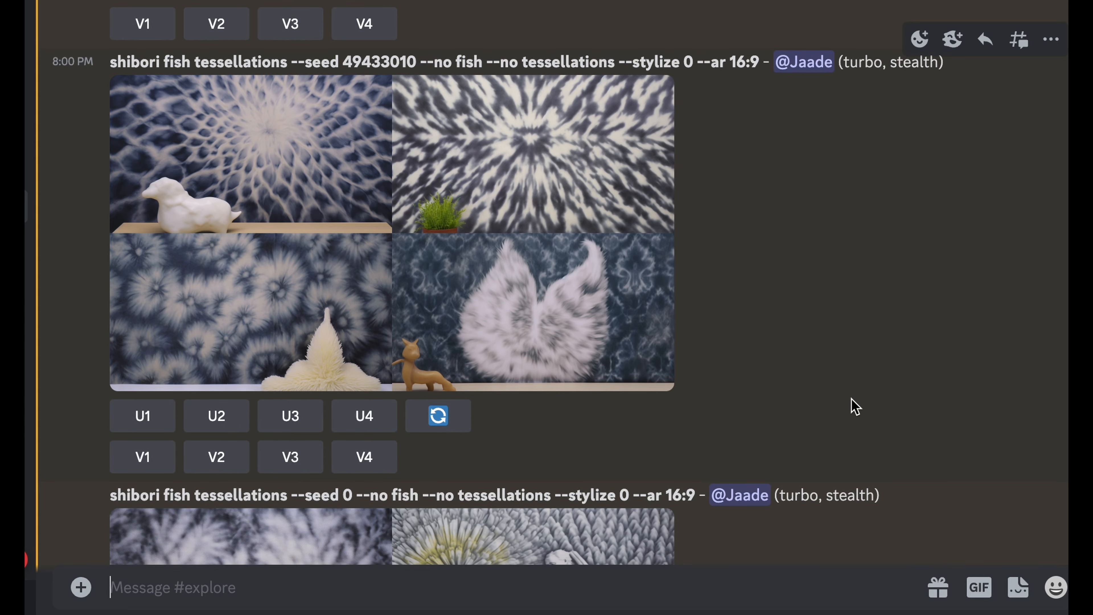
pyautogui.scroll(-1, 852, 405)
pyautogui.scroll(-8, 855, 406)
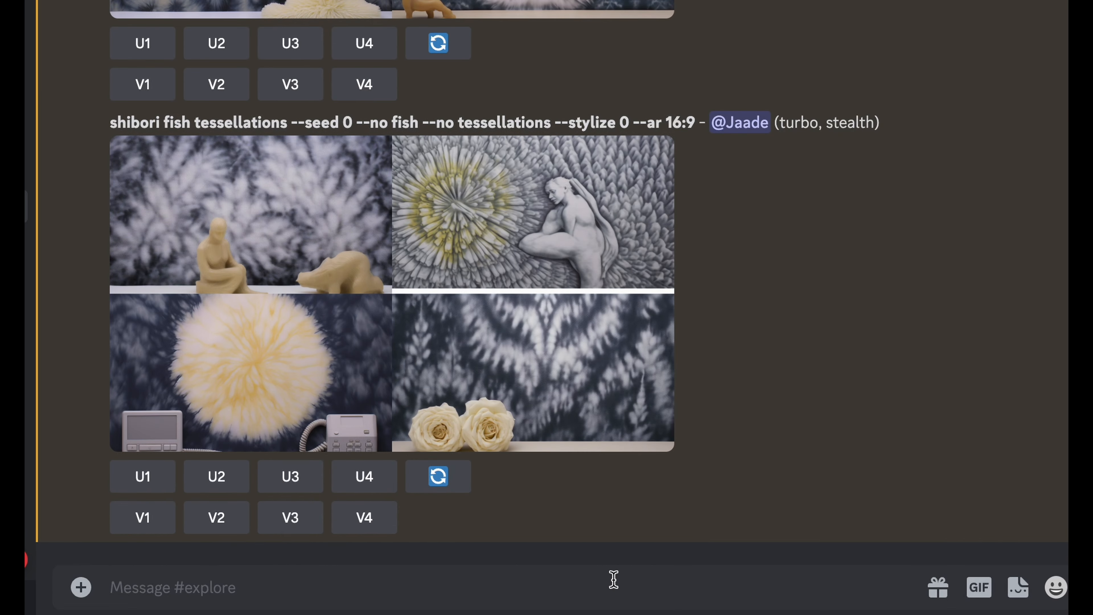
pyautogui.click(614, 579)
pyautogui.write('/imagine')
pyautogui.press('Tab')
pyautogui.hotkey('ctrl', 'v')
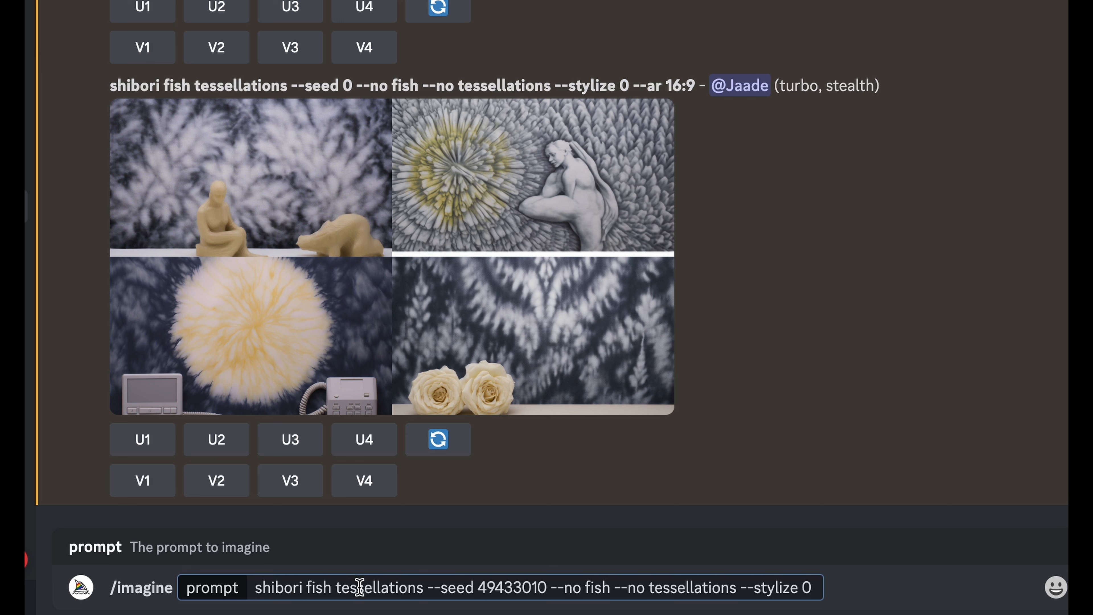
# Split the prompt into separate concepts by adding "::" after "shibori" and after "fish"
pyautogui.click(423, 587)
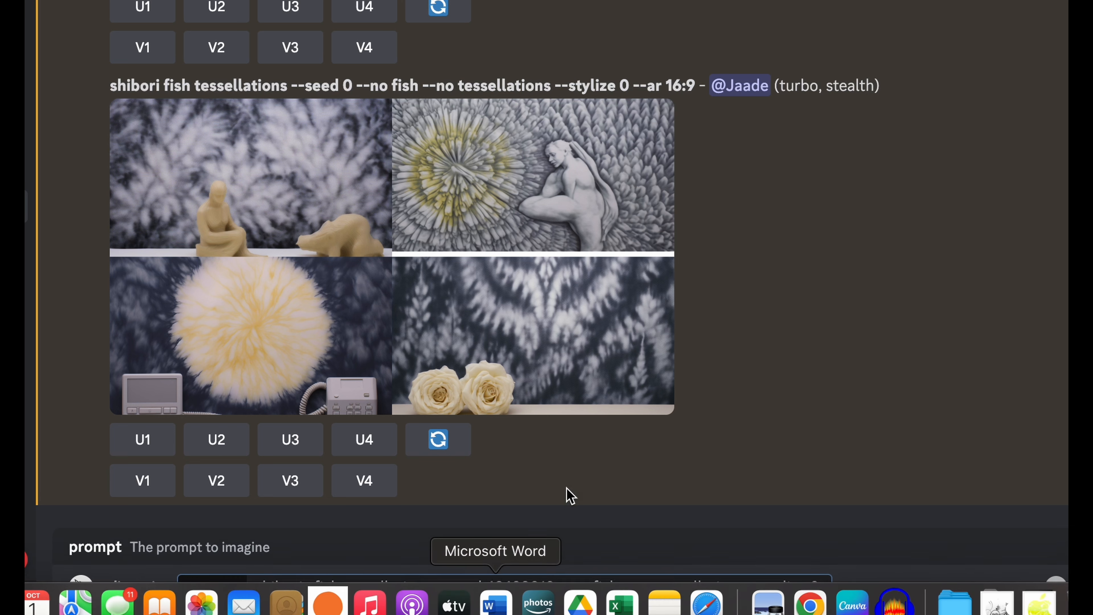
pyautogui.click(304, 587)
pyautogui.write('::')
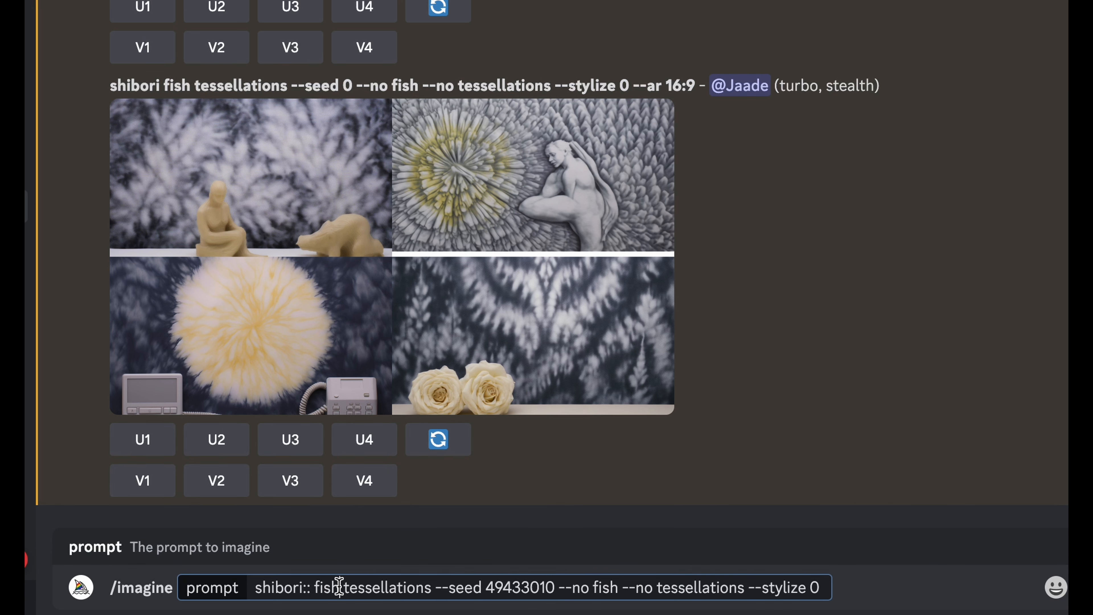
pyautogui.click(340, 587)
pyautogui.write('::')
pyautogui.click(441, 585)
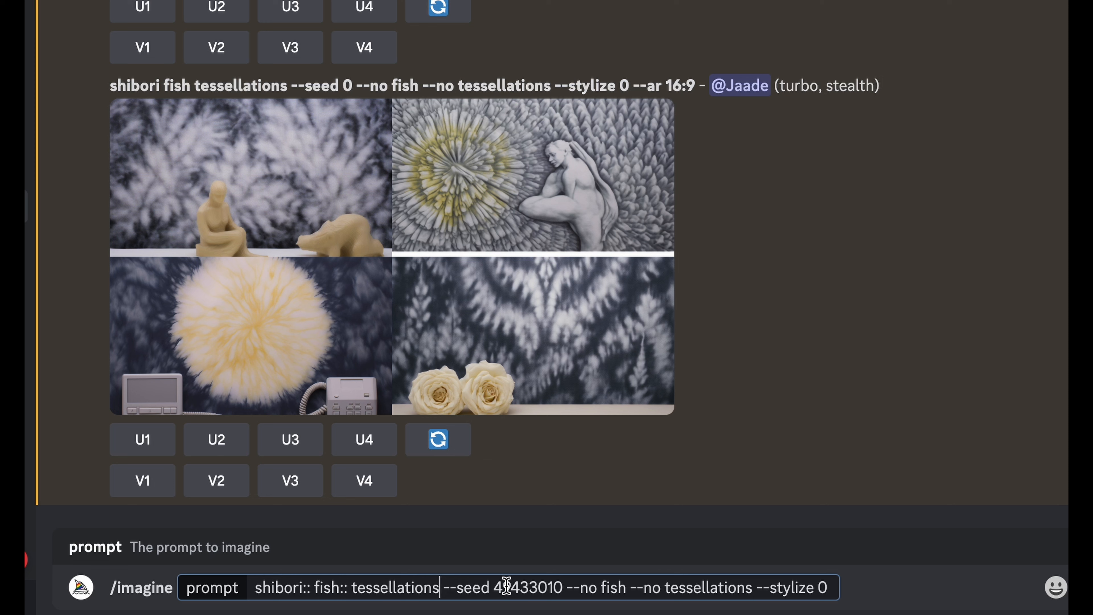
# Remove "--no fish --no tessellations --stylize 0" from the end of the prompt, keeping the seed
pyautogui.moveTo(567, 586); pyautogui.dragTo(839, 586)
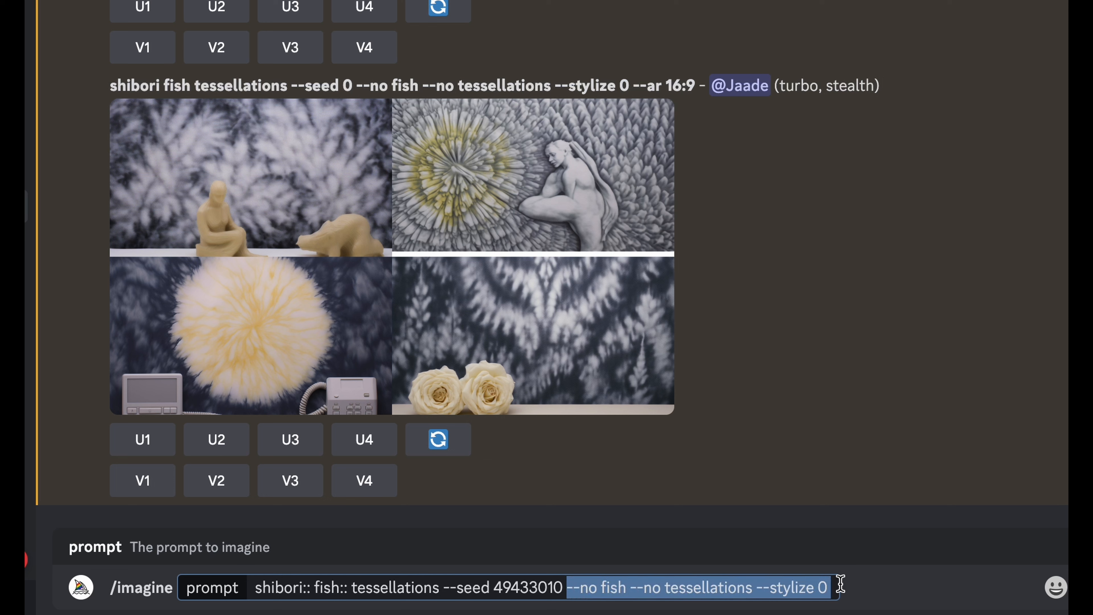
pyautogui.press('BackSpace')
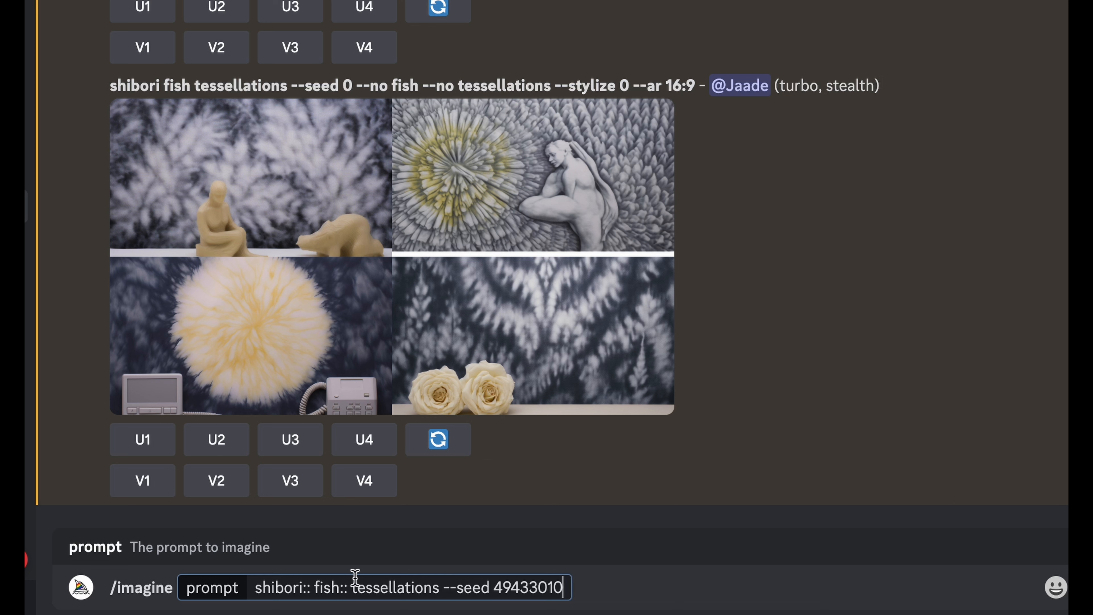
pyautogui.moveTo(313, 586); pyautogui.dragTo(305, 585)
pyautogui.click(569, 585)
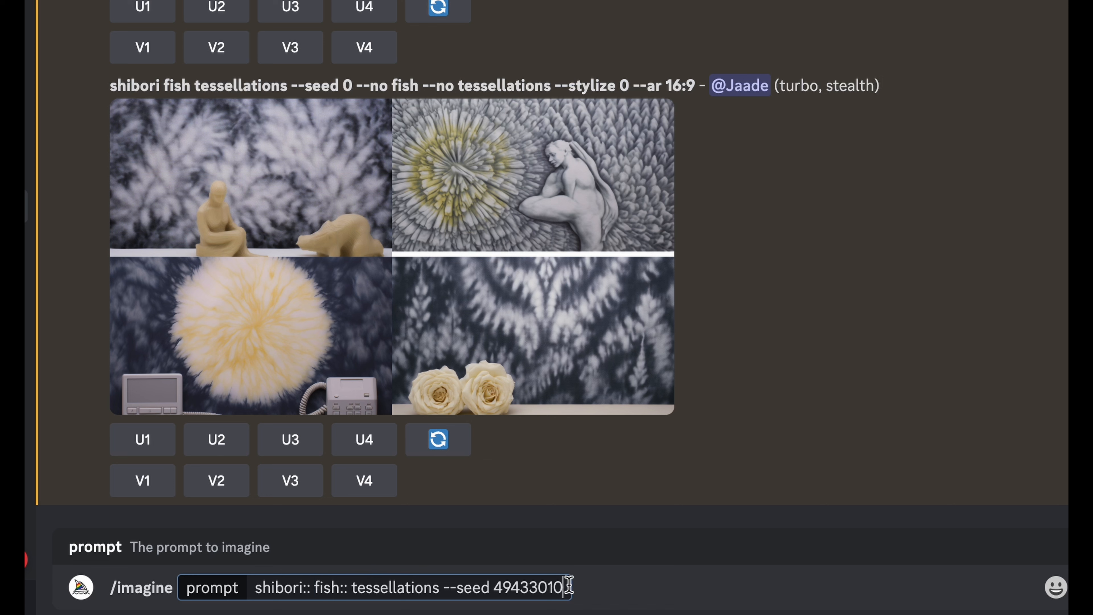
# Try grouping "shibori fish" as one concept by removing the double colon after "shibori"
pyautogui.doubleClick(273, 587)
pyautogui.doubleClick(330, 587)
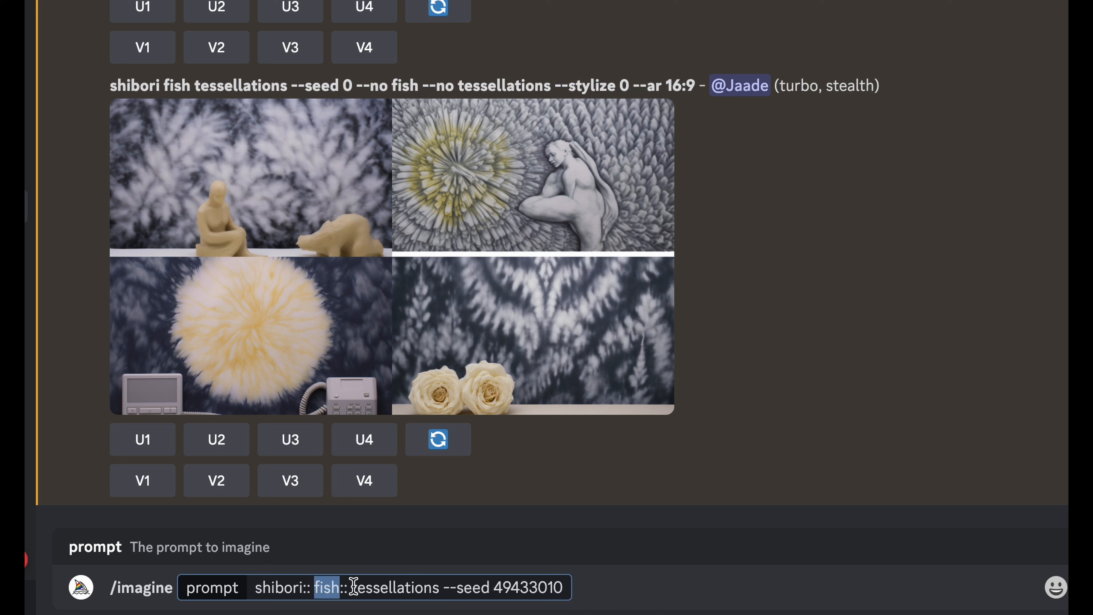
pyautogui.doubleClick(390, 587)
pyautogui.doubleClick(271, 588)
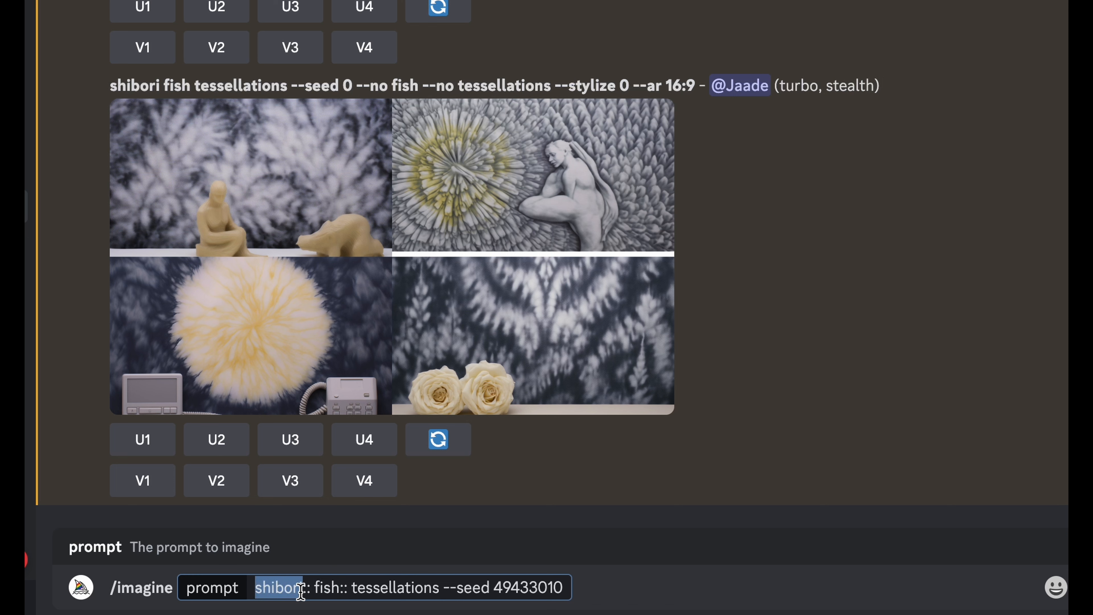
pyautogui.click(312, 587)
pyautogui.press('BackSpace')
pyautogui.press('BackSpace')
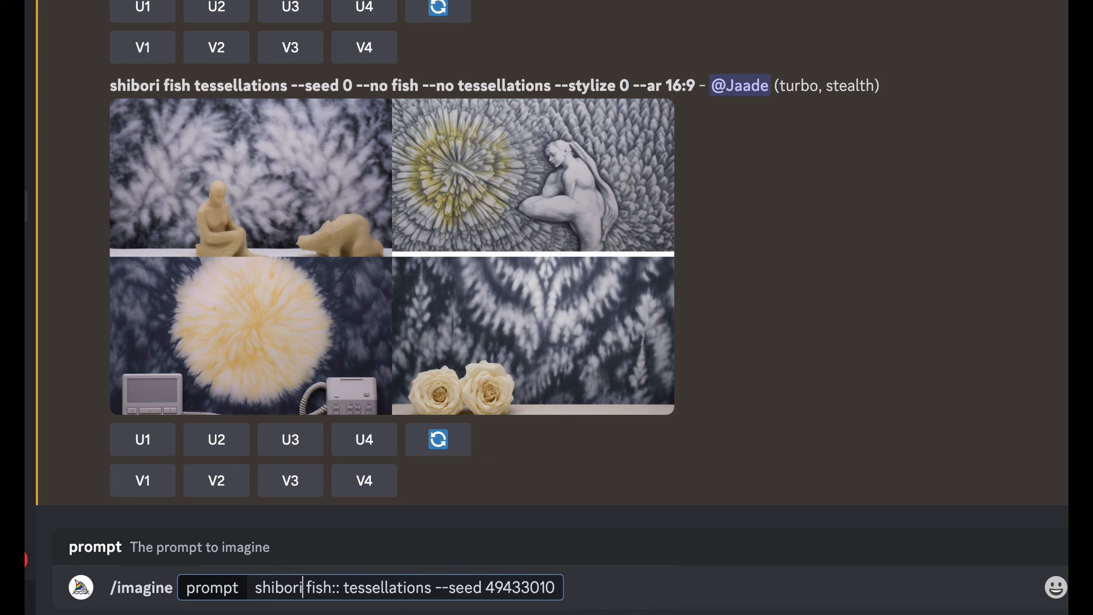
# Restore the double colon after "shibori" so the prompt reads "shibori:: fish:: tessellations --seed 49433010"
pyautogui.moveTo(255, 587); pyautogui.dragTo(331, 588)
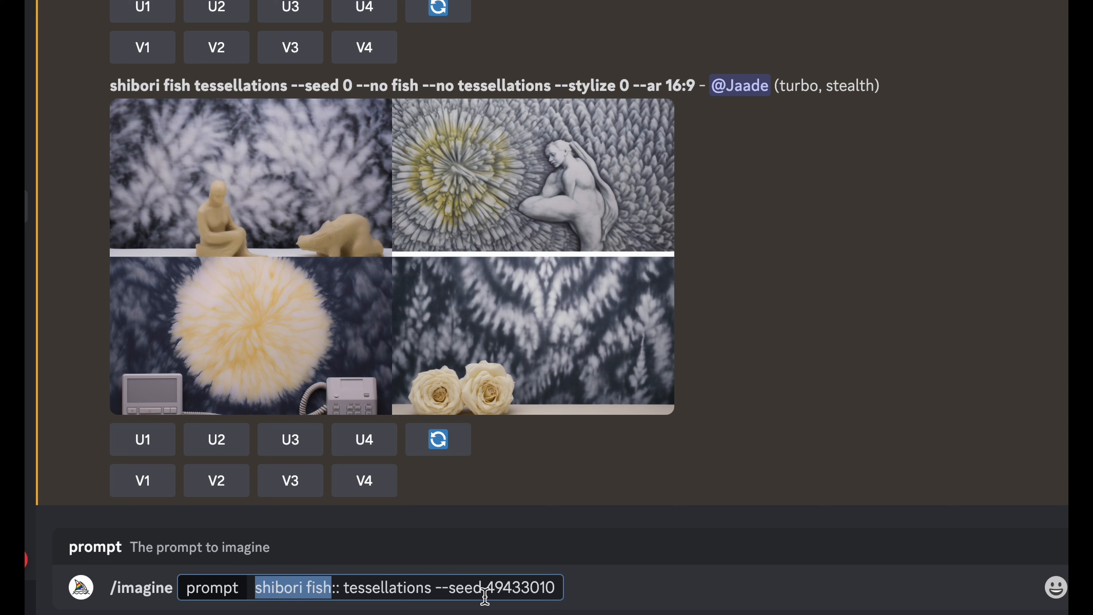
pyautogui.doubleClick(395, 583)
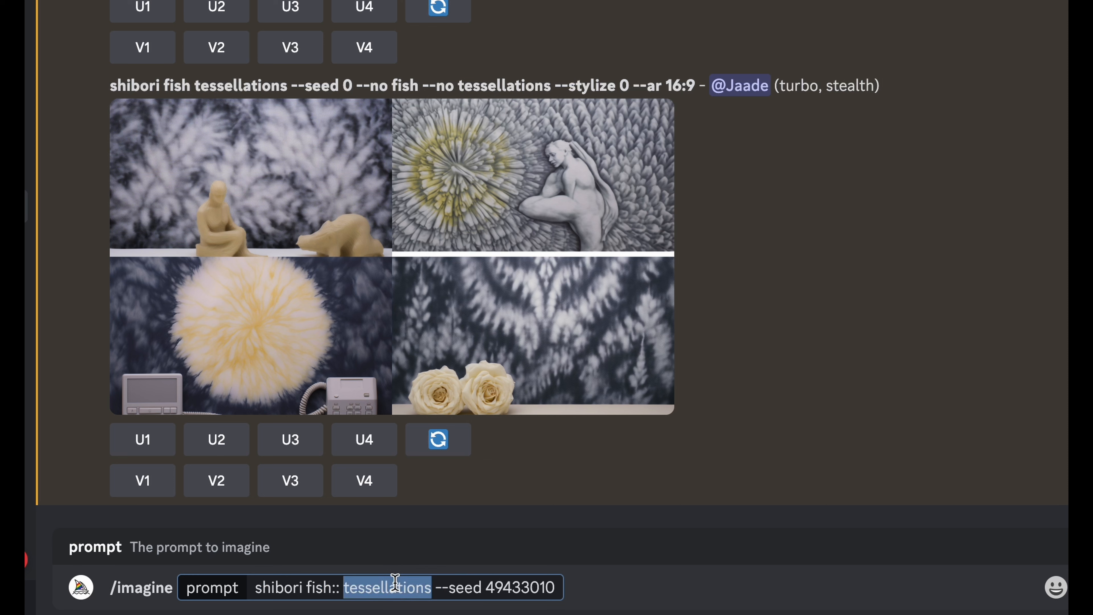
pyautogui.moveTo(433, 586); pyautogui.dragTo(228, 592)
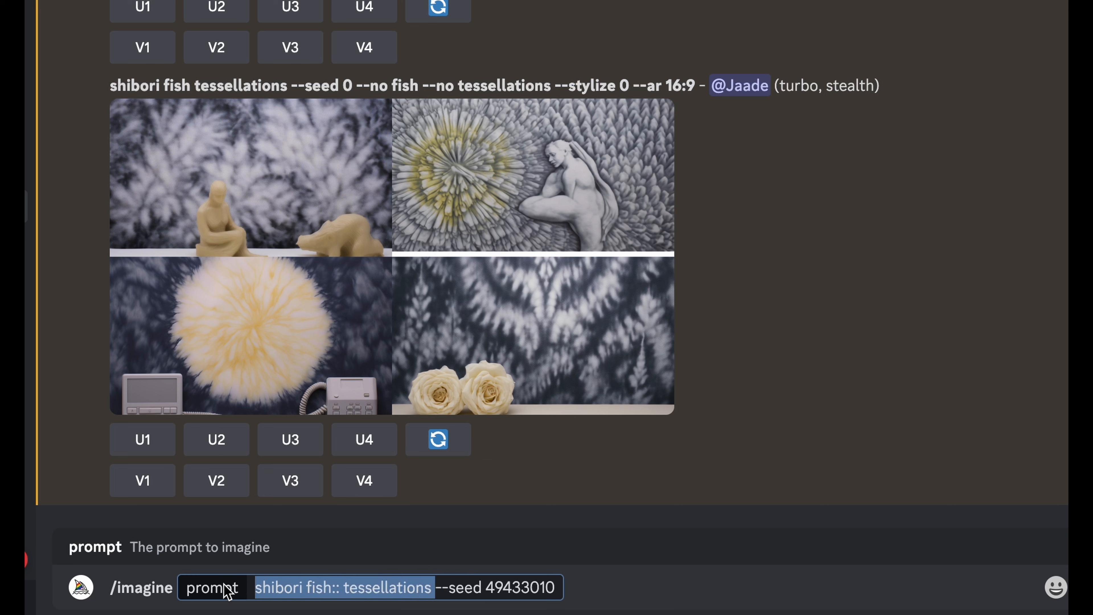
pyautogui.click(303, 588)
pyautogui.write('::')
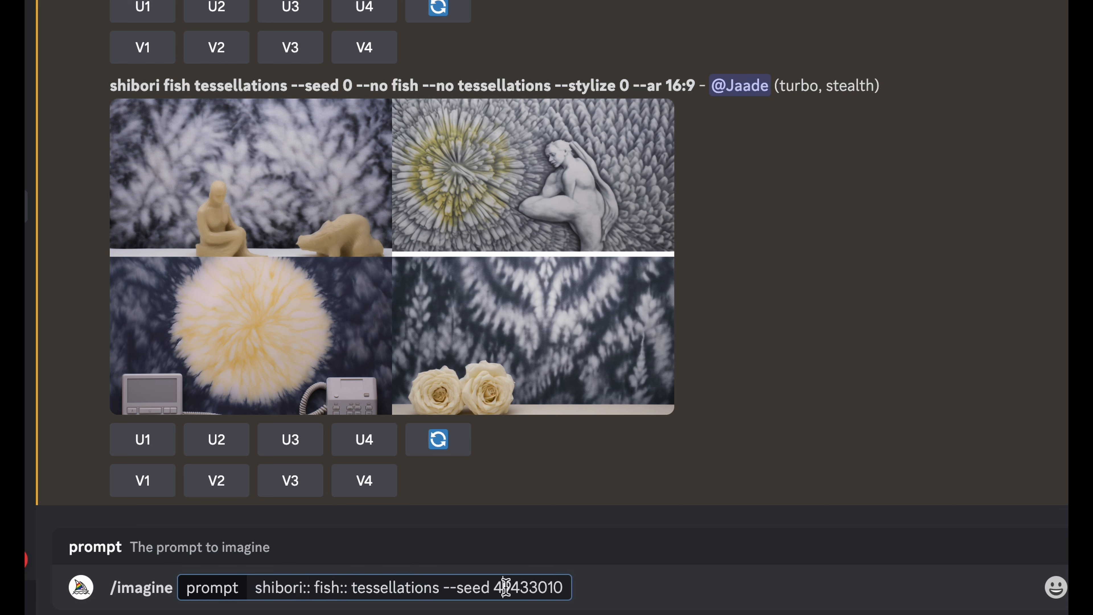
# Submit the "shibori:: fish:: tessellations" prompt and view its image grid enlarged
pyautogui.press('Return')
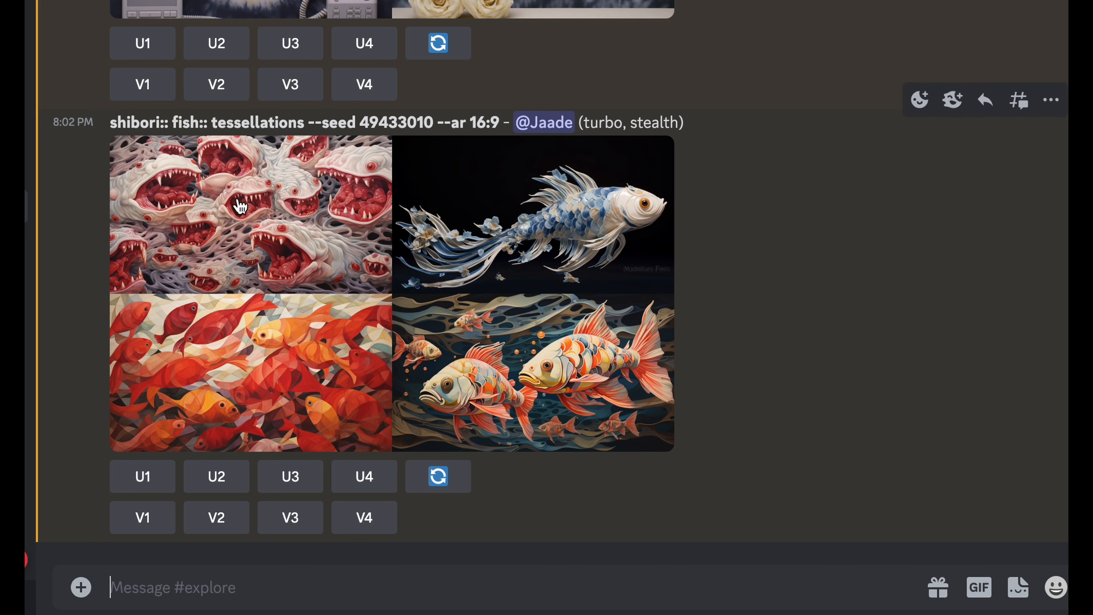
pyautogui.click(254, 206)
pyautogui.click(1030, 319)
# Copy the "shibori:: fish:: tessellations --seed 49433010" prompt without its aspect ratio into a new /imagine command
pyautogui.moveTo(501, 122); pyautogui.dragTo(112, 128)
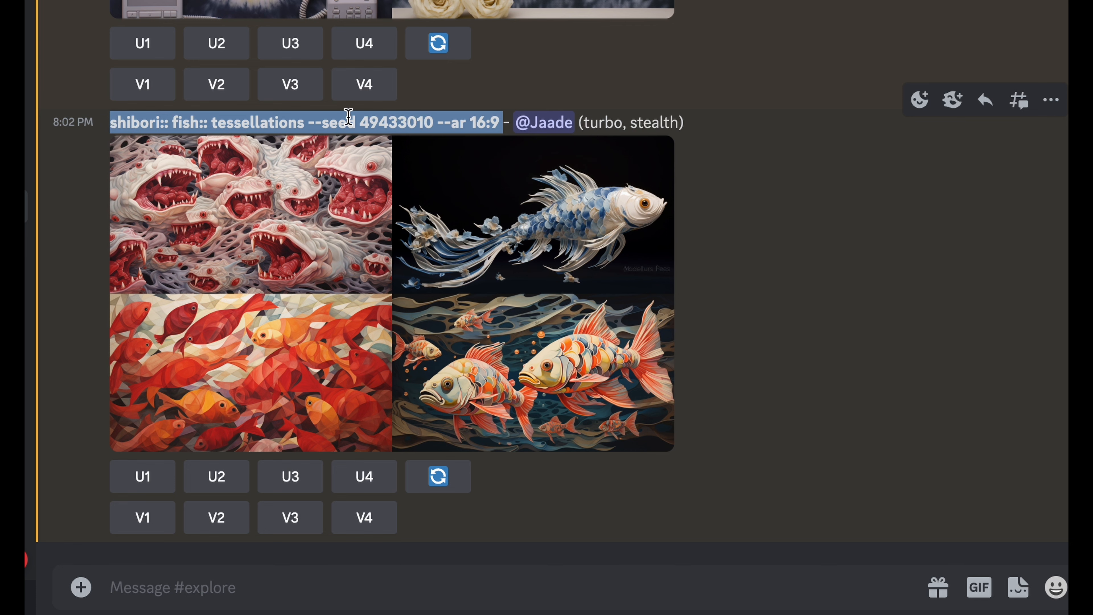
pyautogui.moveTo(434, 123); pyautogui.dragTo(58, 136)
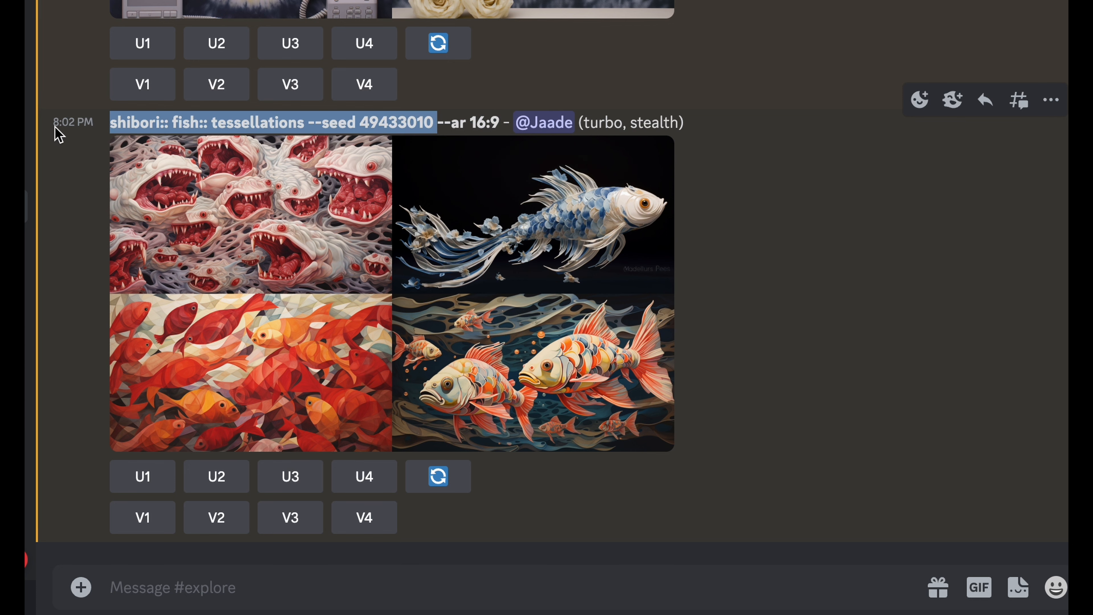
pyautogui.click(415, 588)
pyautogui.write('/imagine prompt')
pyautogui.write('shibori:: fish:: tessellations --seed 49433010')
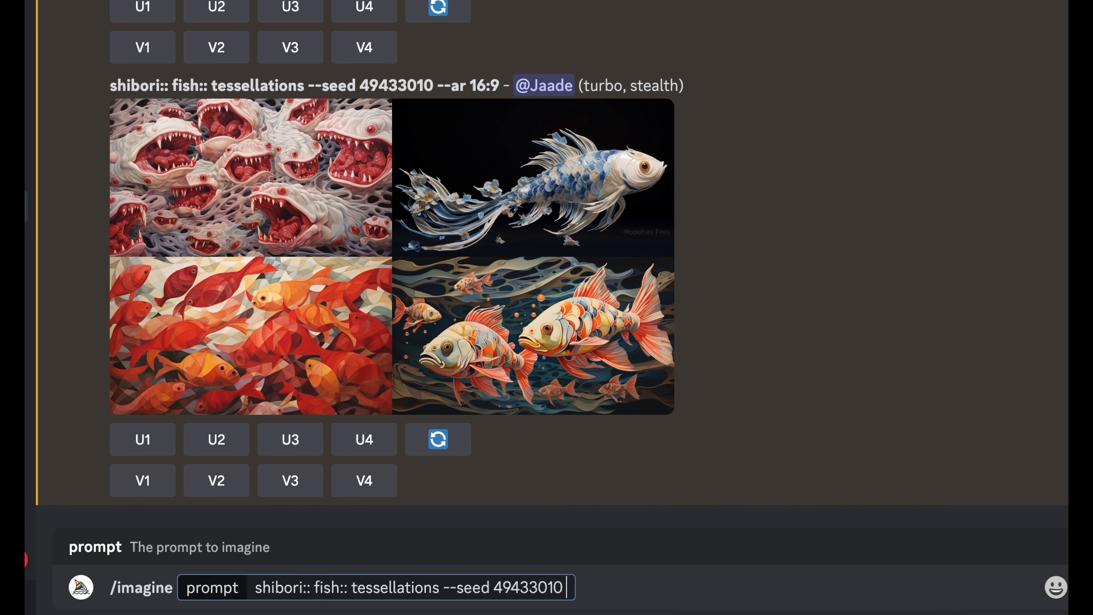
# Remove the double colon after "shibori" and submit the prompt as "shibori fish:: tessellations --seed 49433010"
pyautogui.click(309, 588)
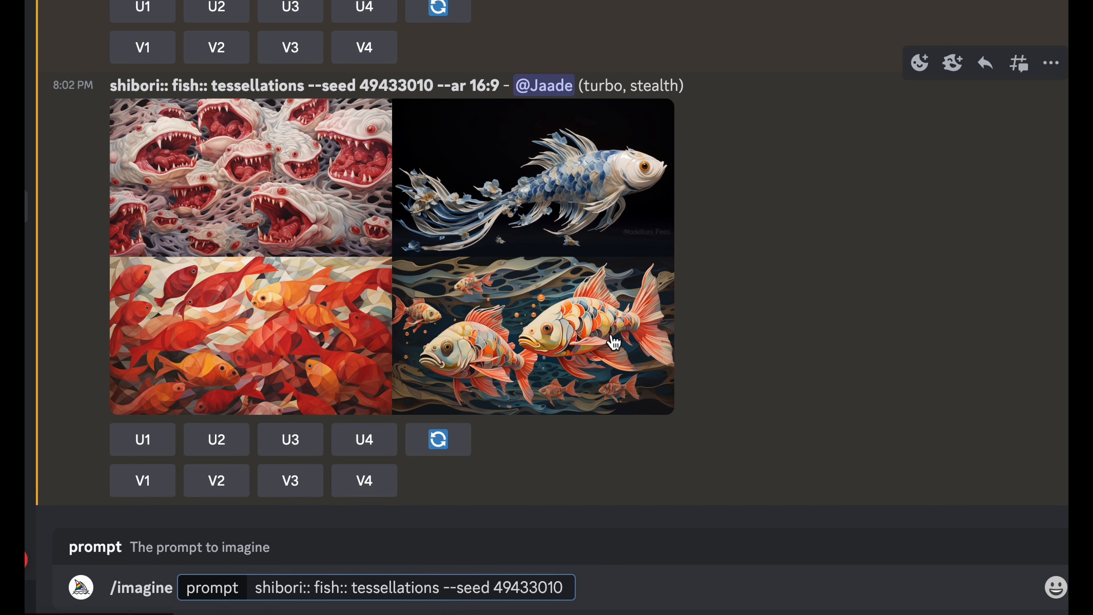
pyautogui.press('BackSpace')
pyautogui.press('BackSpace')
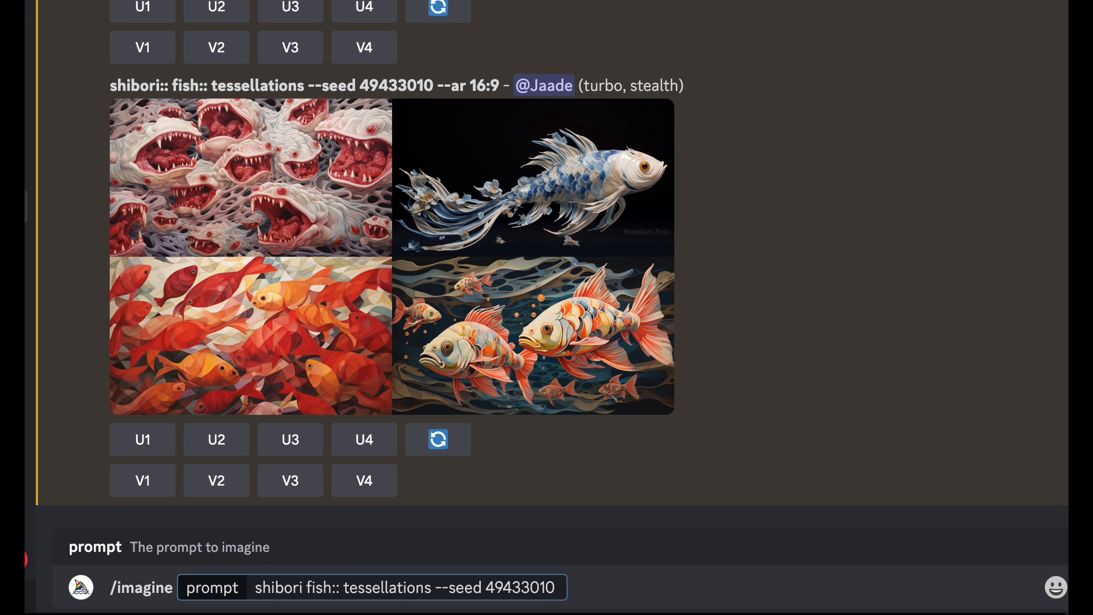
pyautogui.press('Return')
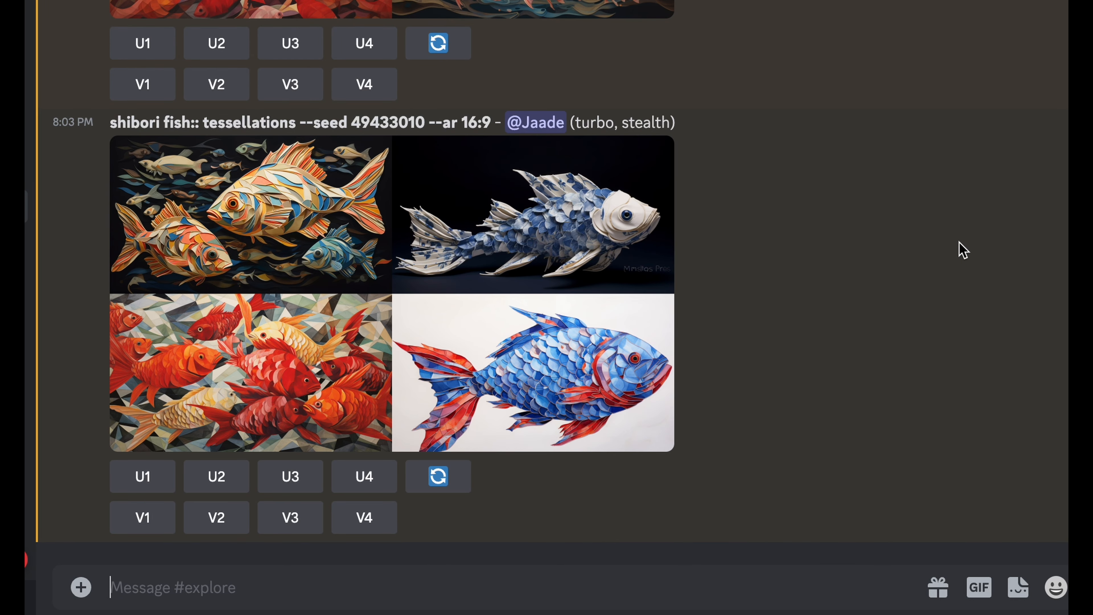
# Compare the two multi-prompt grids and copy "shibori fish:: tessellations --seed 49433010" without its aspect ratio into a new /imagine command
pyautogui.scroll(2, 912, 222)
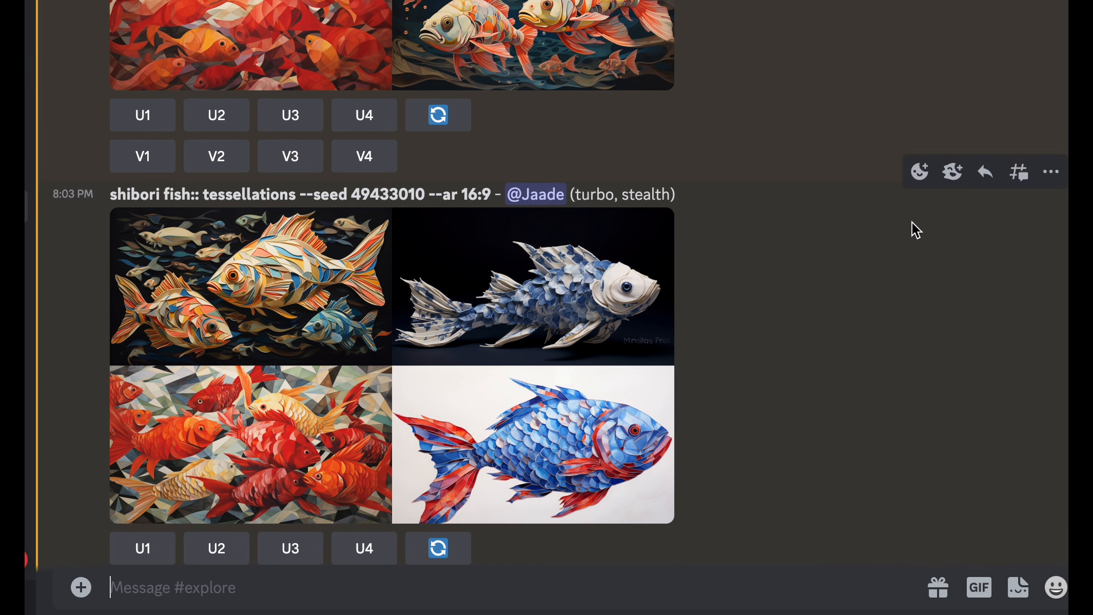
pyautogui.scroll(-2, 911, 222)
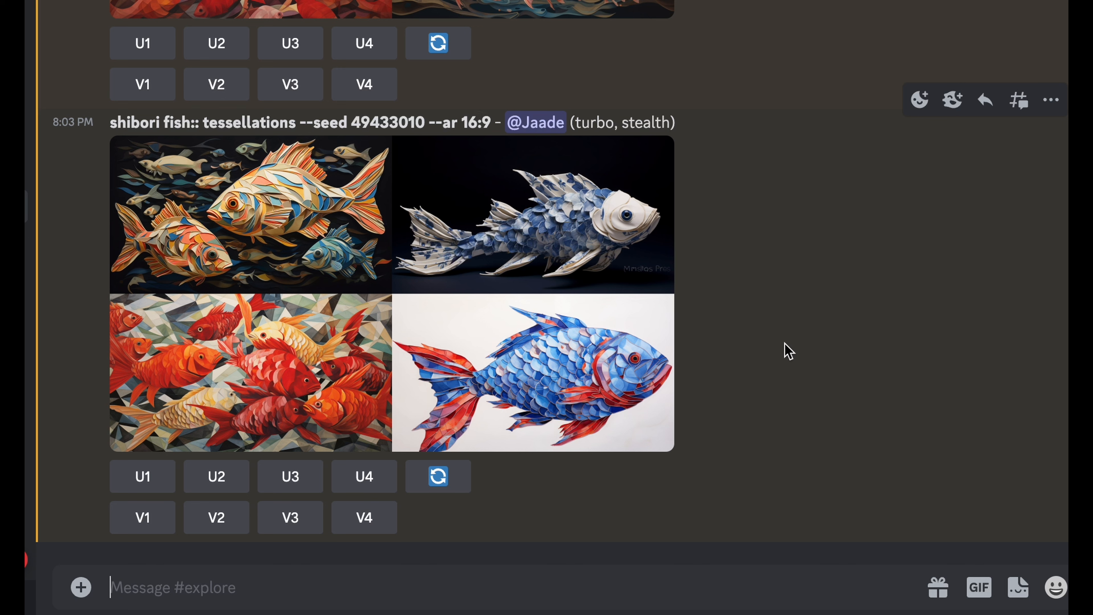
pyautogui.moveTo(427, 123); pyautogui.dragTo(84, 138)
pyautogui.hotkey('ctrl', 'c')
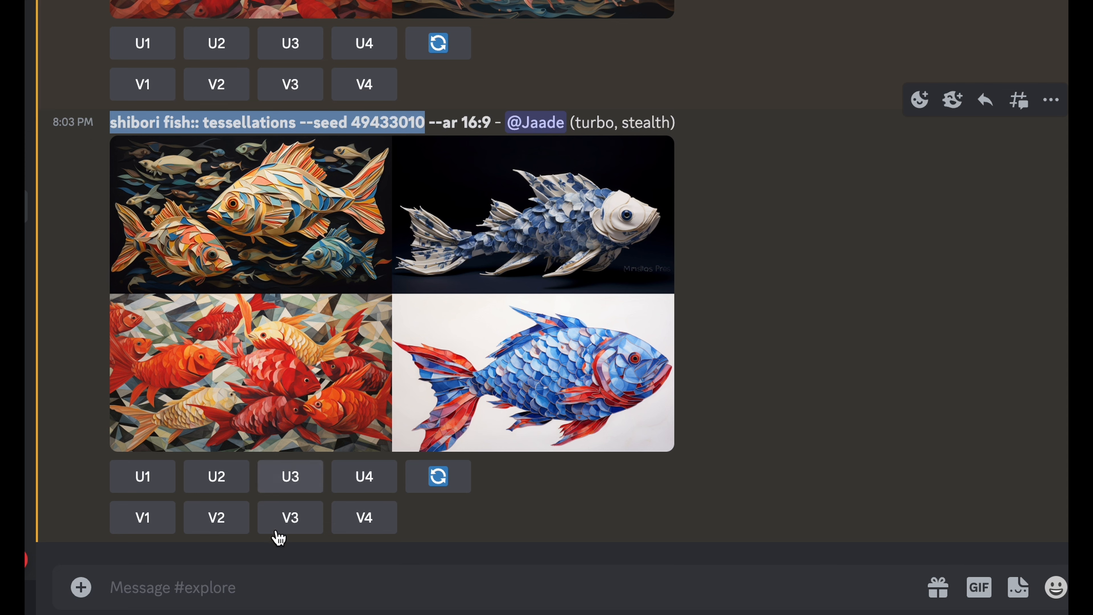
pyautogui.click(298, 588)
pyautogui.write('/')
pyautogui.press('Tab')
pyautogui.hotkey('ctrl', 'v')
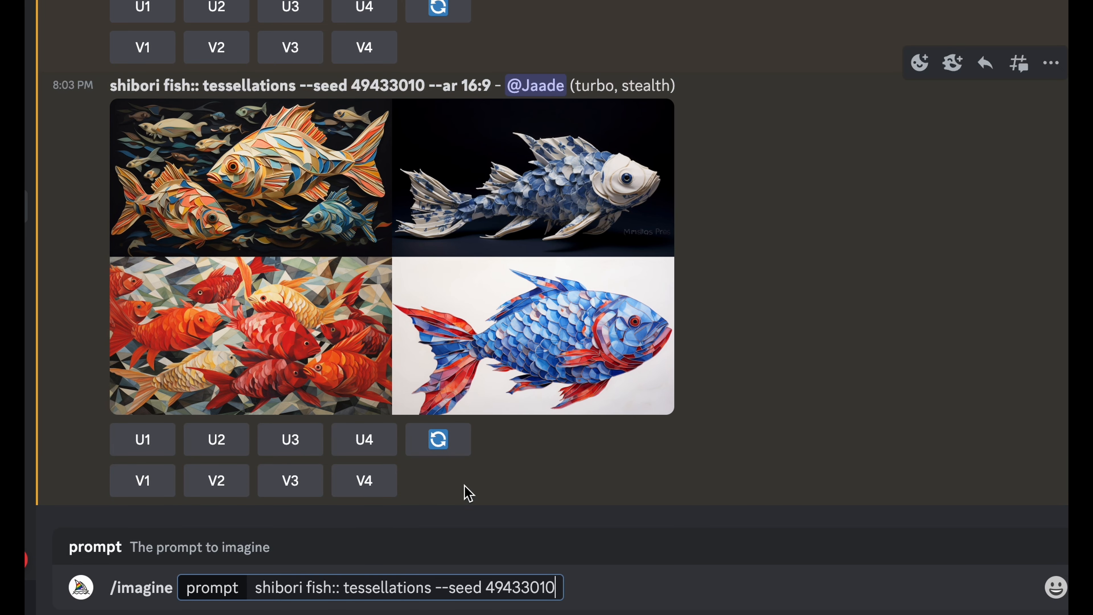
# Try equal weights by changing the prompt text to "shibori fish::1 tessellations::1"
pyautogui.click(337, 584)
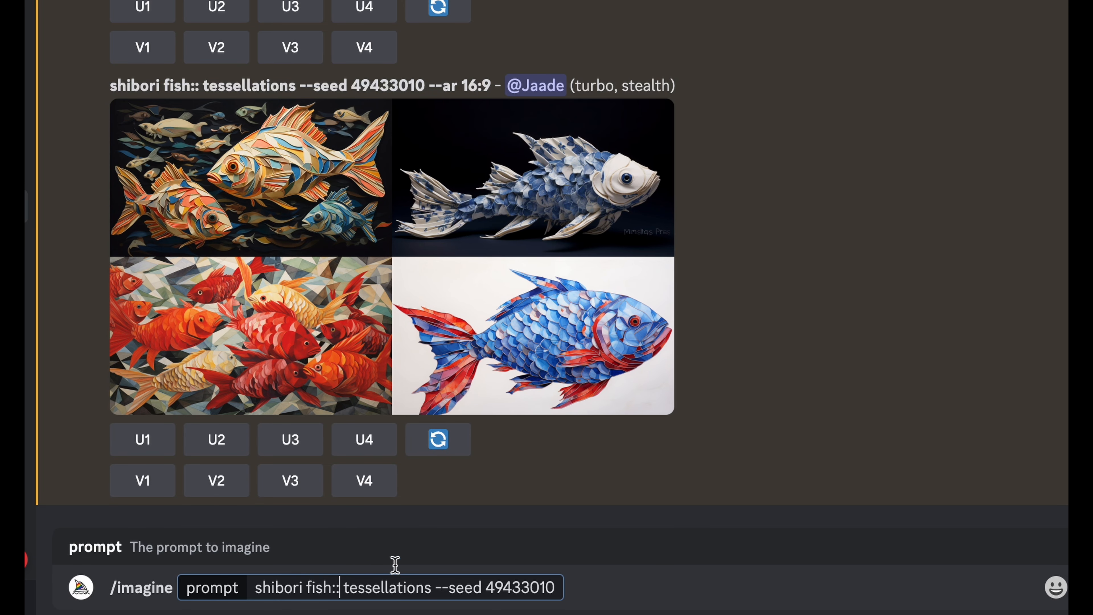
pyautogui.write('1')
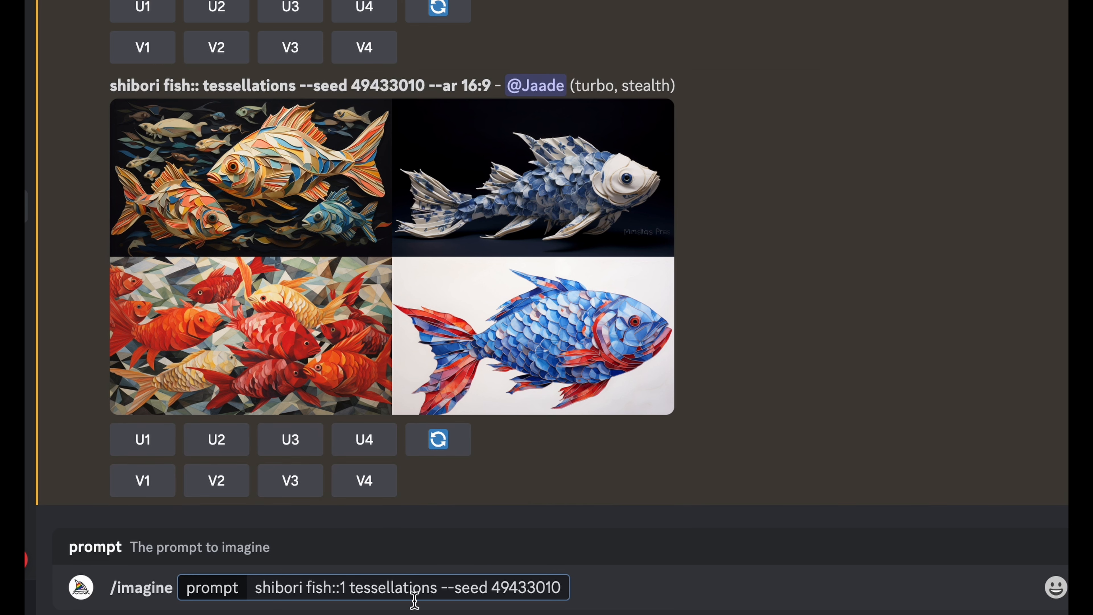
pyautogui.click(435, 587)
pyautogui.write('::1')
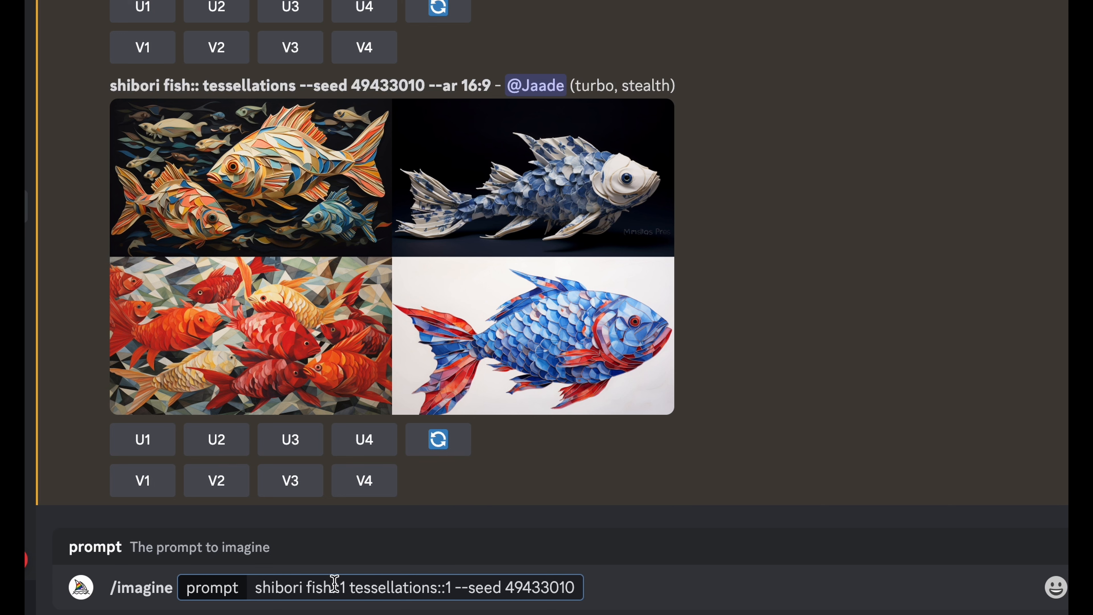
# Remove the weights of 1 so the prompt text reads "shibori fish:: tessellations"
pyautogui.moveTo(344, 587); pyautogui.dragTo(330, 587)
pyautogui.moveTo(451, 588); pyautogui.dragTo(436, 590)
pyautogui.click(452, 585)
pyautogui.press('BackSpace')
pyautogui.press('BackSpace')
pyautogui.press('BackSpace')
pyautogui.click(343, 589)
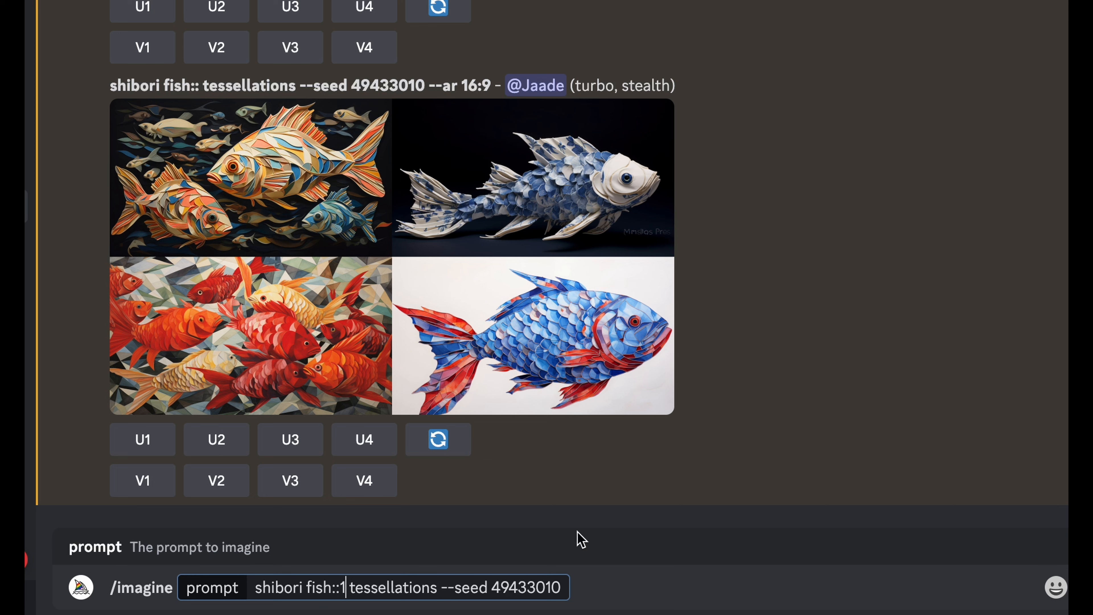
pyautogui.press('BackSpace')
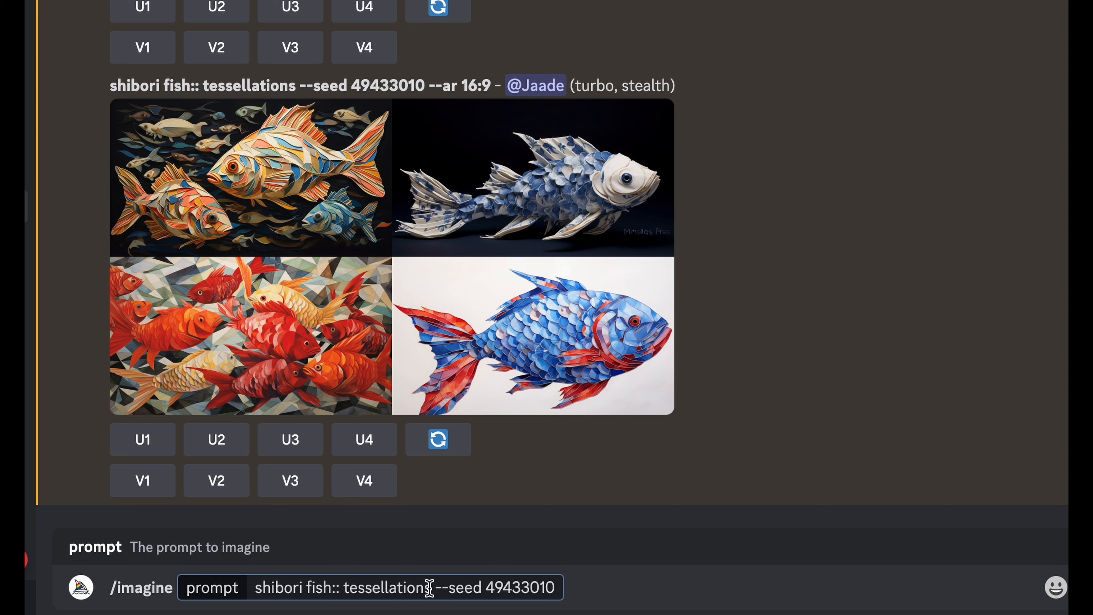
# Set the weights of both "tessellations" and "shibori fish" to ::1 in the prompt
pyautogui.write('::1')
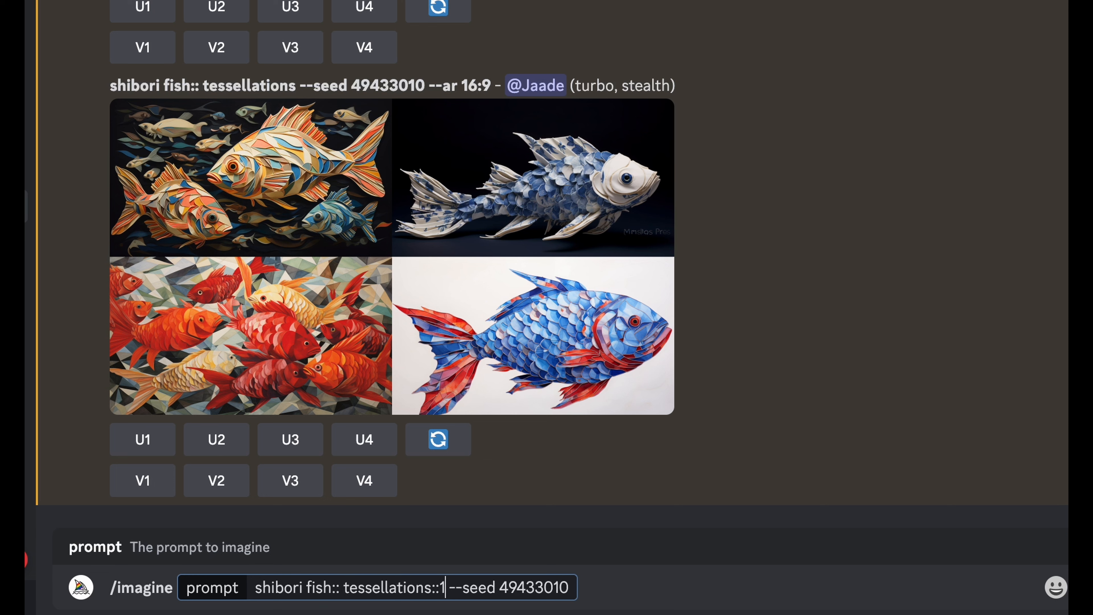
pyautogui.click(342, 587)
pyautogui.write('1')
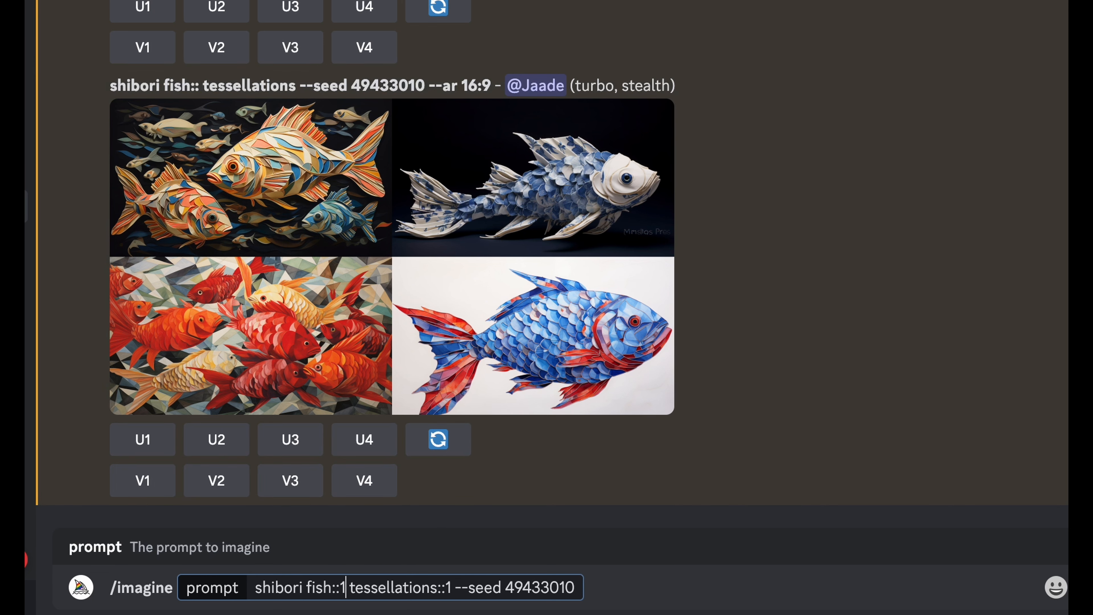
pyautogui.moveTo(350, 587); pyautogui.dragTo(451, 588)
pyautogui.click(788, 511)
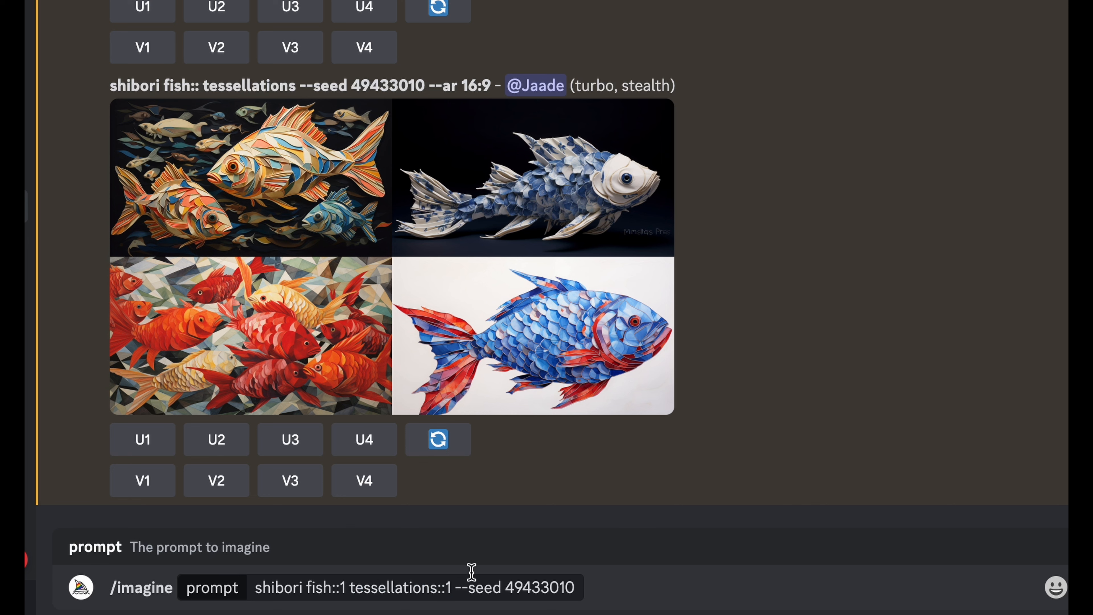
# Set the weights to "shibori fish::2 tessellations::0.5" in the seeded prompt and submit it for generation
pyautogui.click(345, 587)
pyautogui.press('BackSpace')
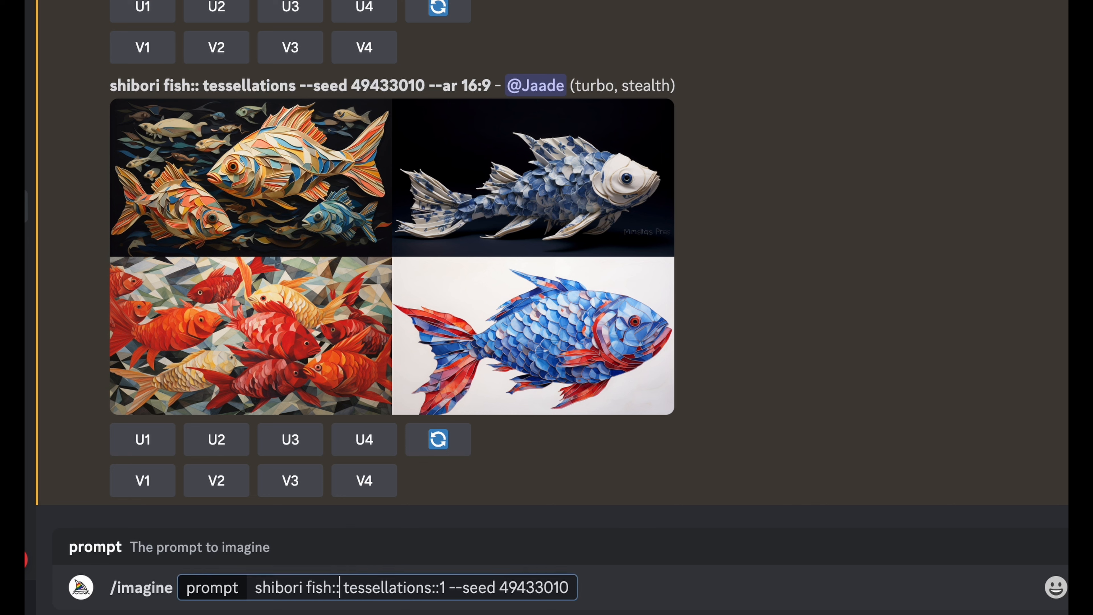
pyautogui.write('2')
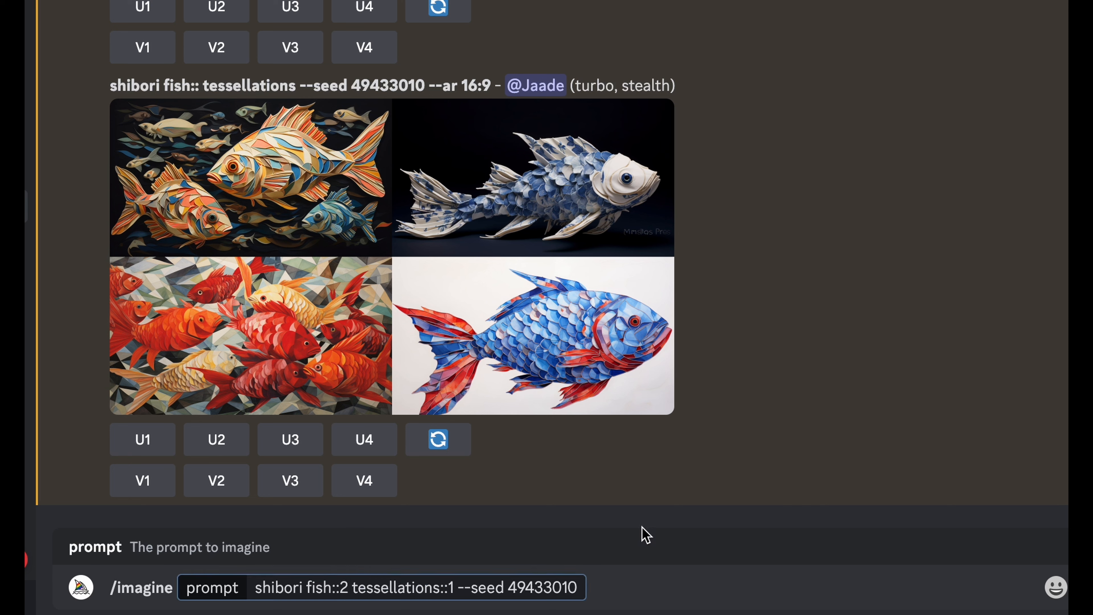
pyautogui.click(454, 587)
pyautogui.press('BackSpace')
pyautogui.write('0.5')
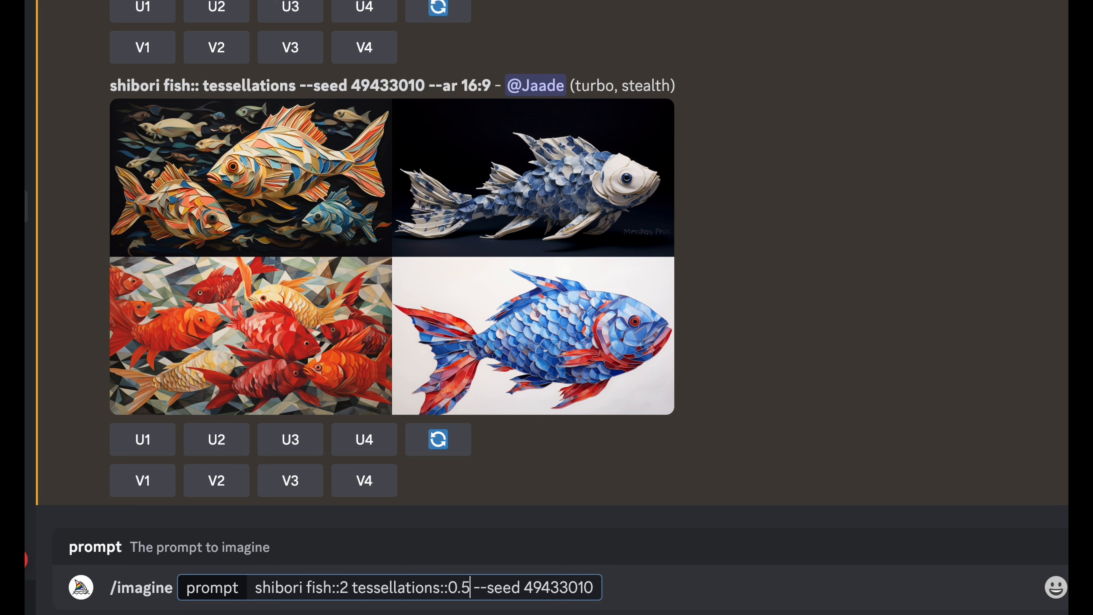
pyautogui.click(605, 586)
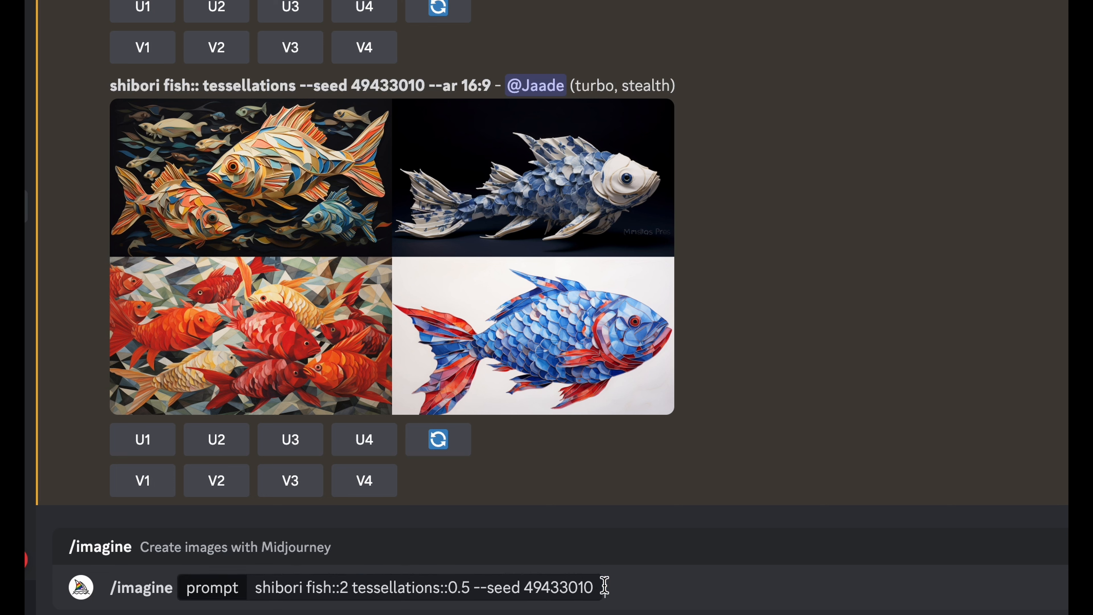
pyautogui.click(586, 585)
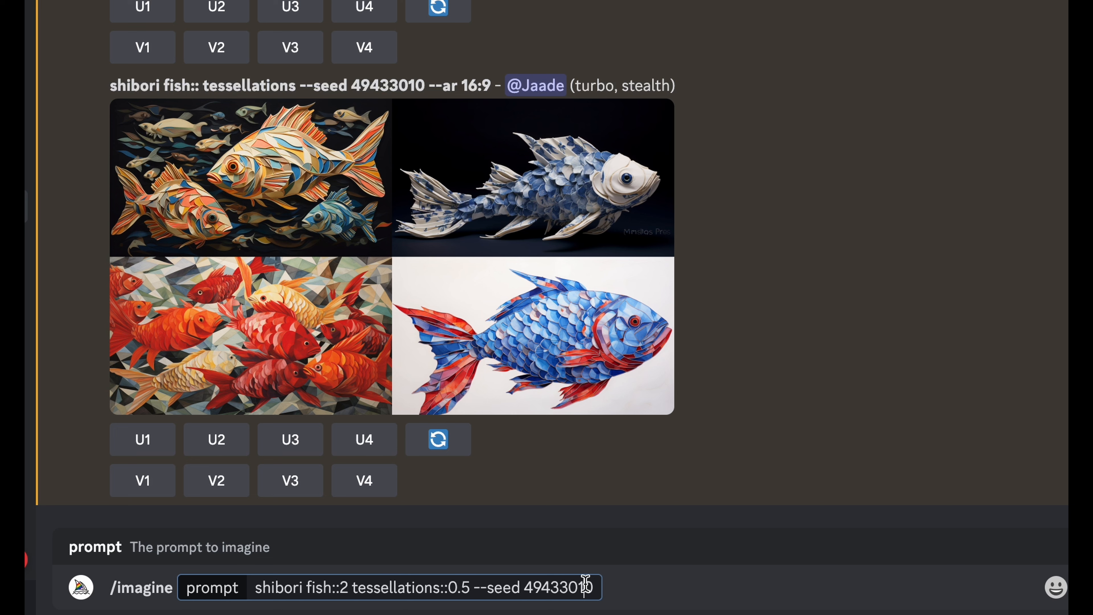
pyautogui.press('Return')
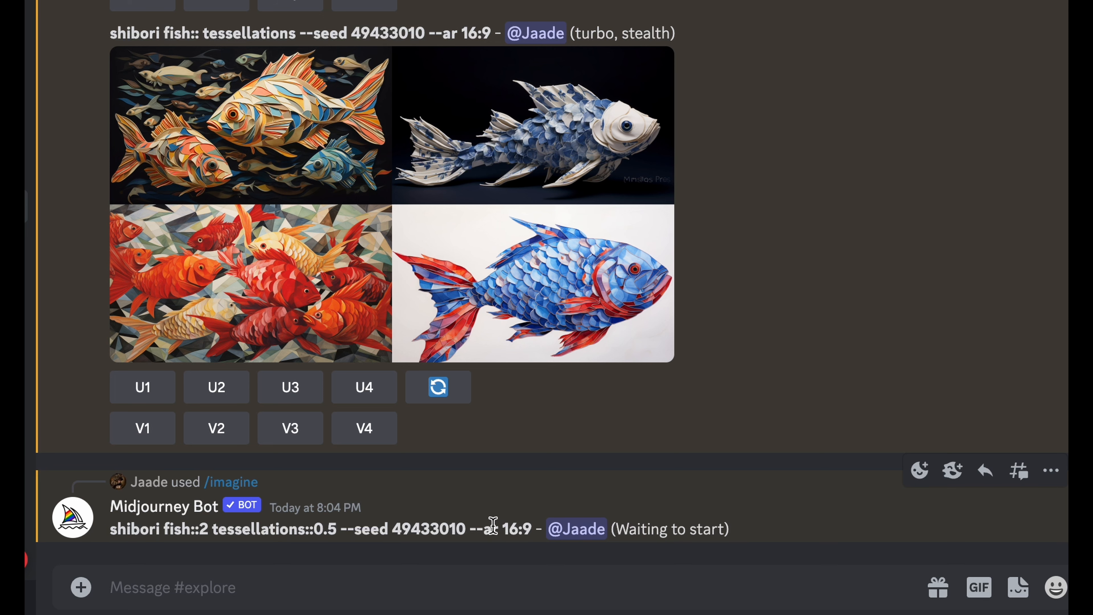
# Copy "shibori fish::2 tessellations::0.5 --seed 49433010" without its aspect ratio into a new /imagine command
pyautogui.moveTo(464, 529); pyautogui.dragTo(163, 533)
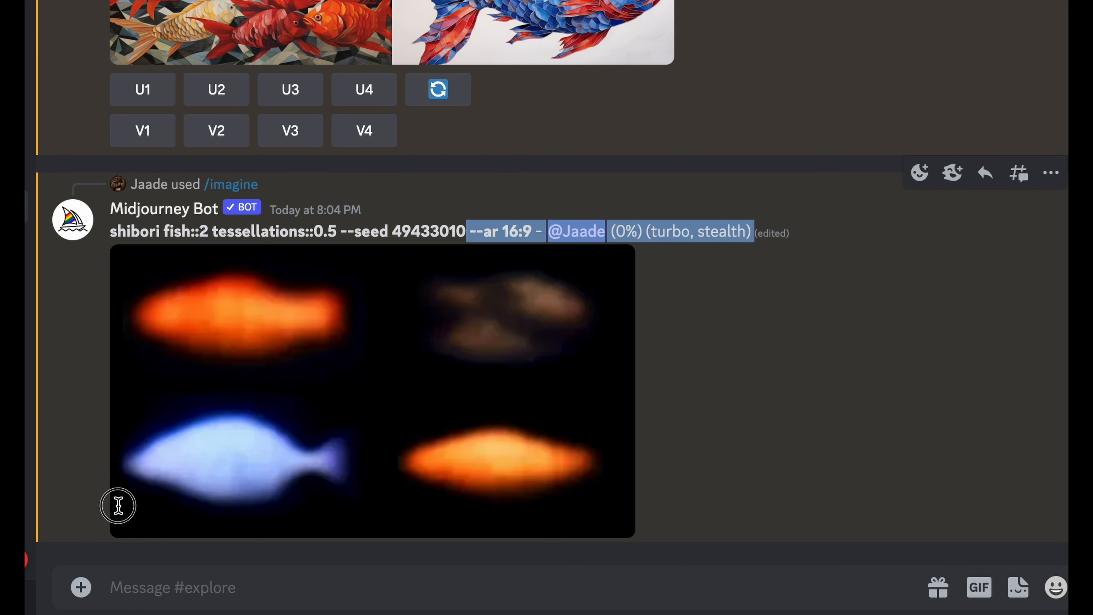
pyautogui.moveTo(474, 229); pyautogui.dragTo(108, 231)
pyautogui.click(378, 582)
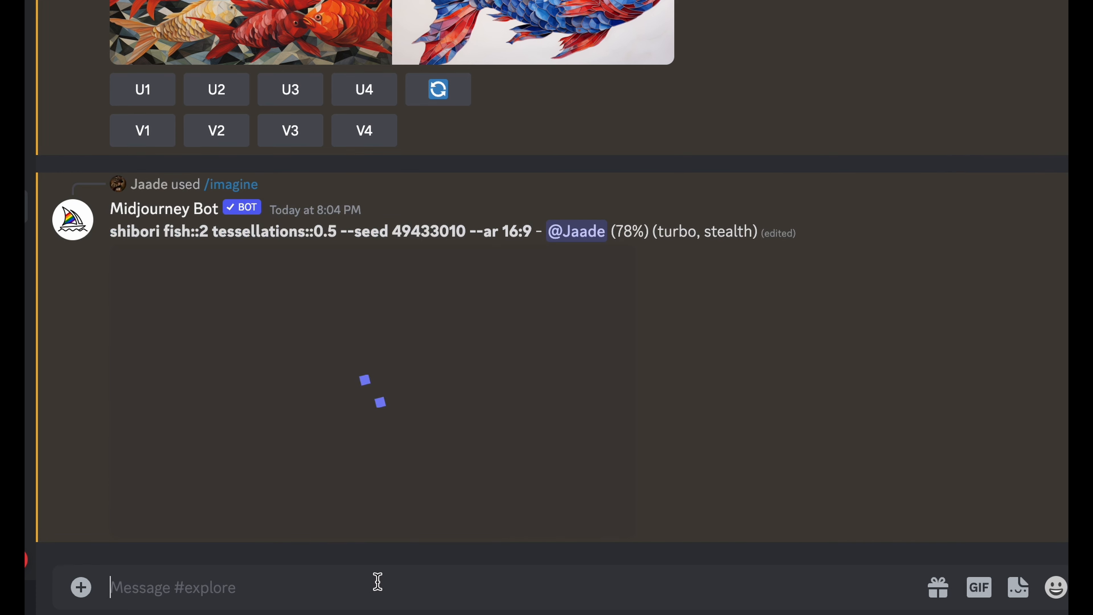
pyautogui.write('/i')
pyautogui.press('Return')
pyautogui.write('shibori fish::2 tessellations::0.5 --seed 49433010')
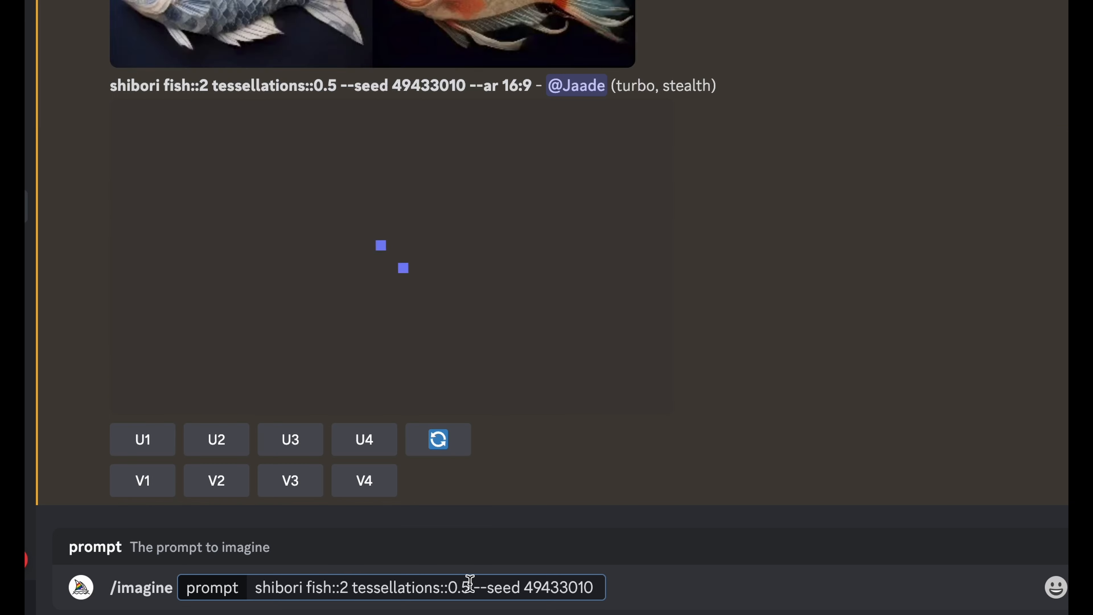
# Set the weight of "tessellations" to ::-2 in the prompt and submit it for generation
pyautogui.click(470, 584)
pyautogui.press('BackSpace')
pyautogui.press('BackSpace')
pyautogui.press('BackSpace')
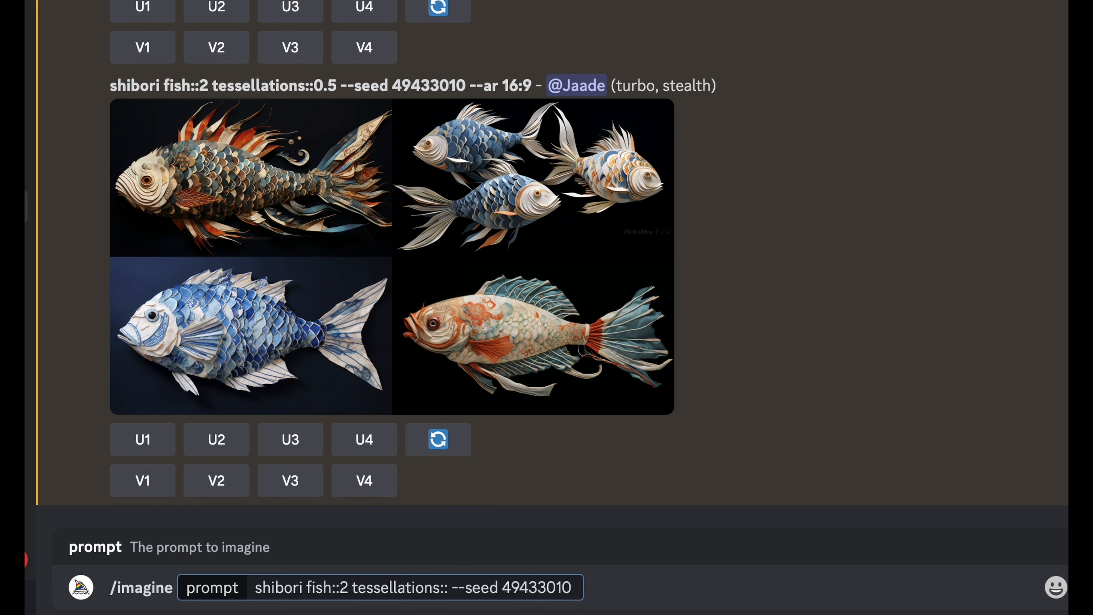
pyautogui.write('-2')
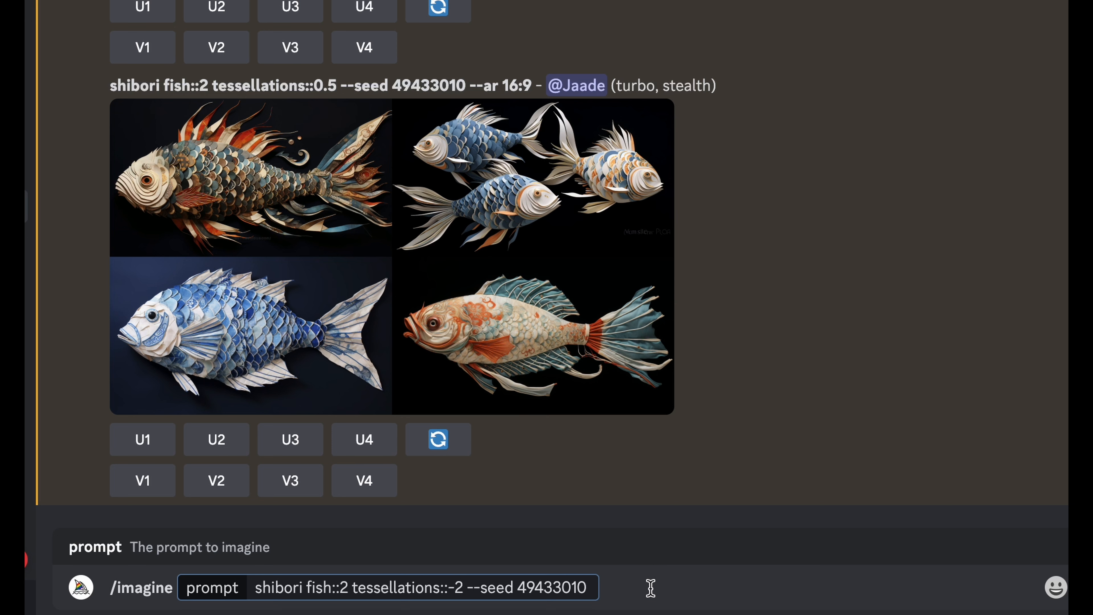
pyautogui.press('Return')
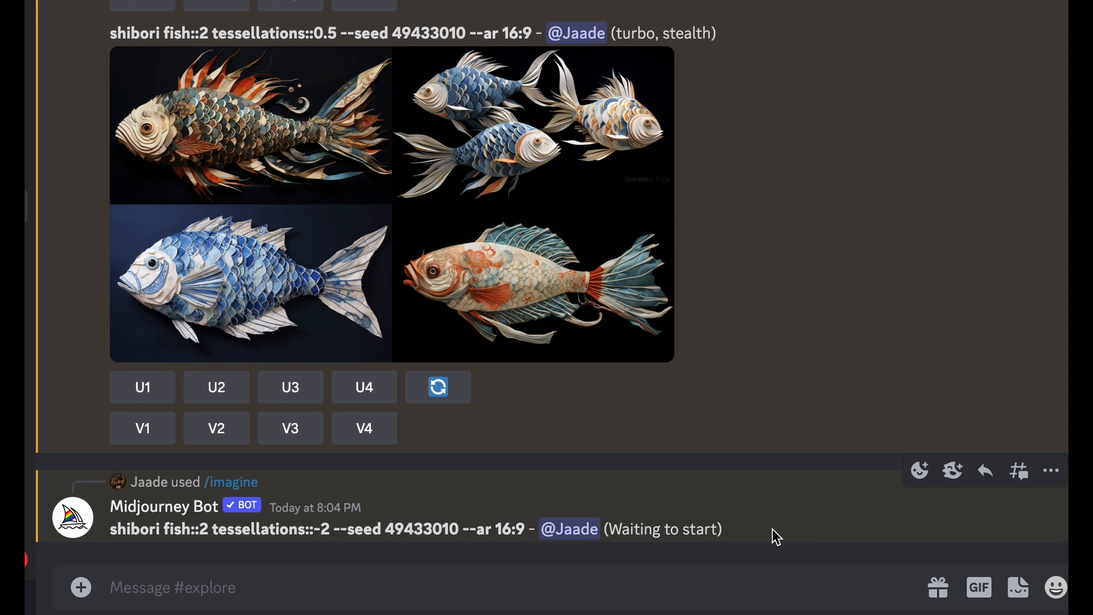
# Examine the positive and negative weights in the submitted prompt together with the image grid they produce
pyautogui.doubleClick(199, 528)
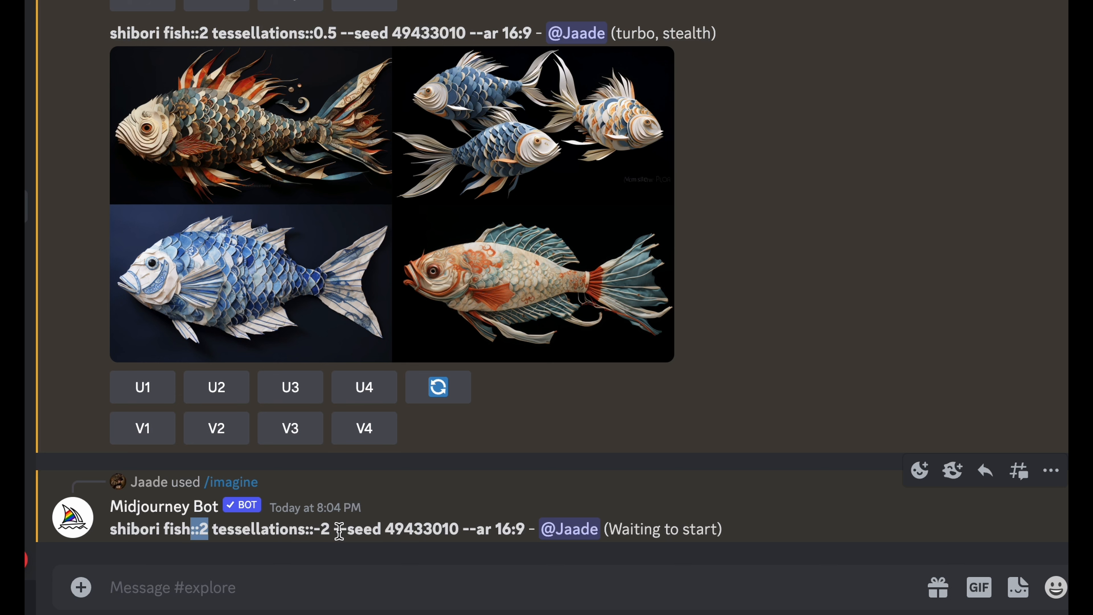
pyautogui.moveTo(337, 530); pyautogui.dragTo(306, 534)
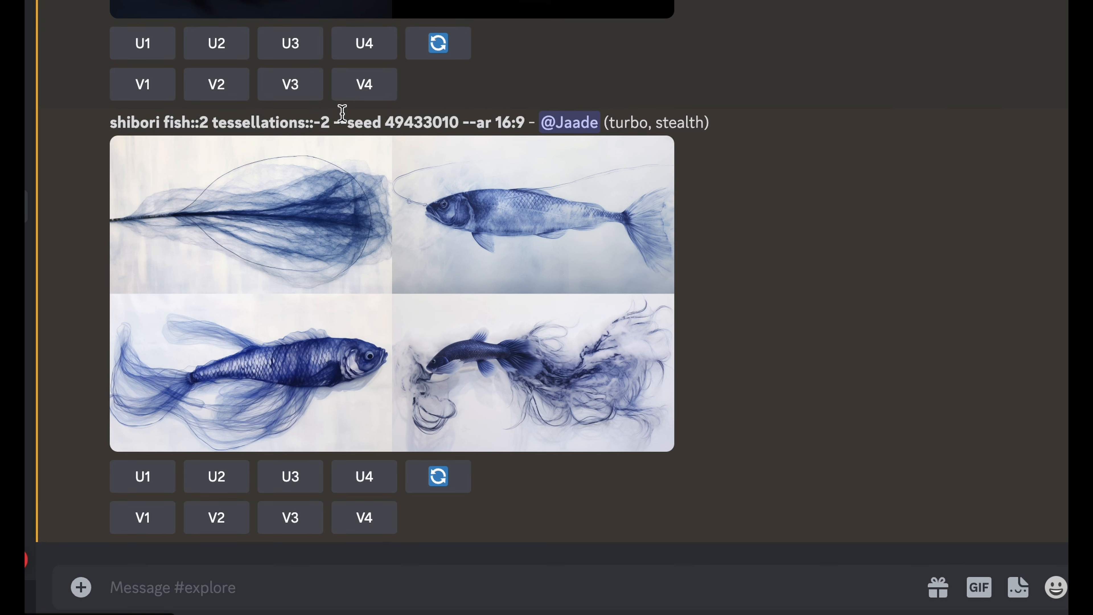
pyautogui.moveTo(330, 122); pyautogui.dragTo(108, 125)
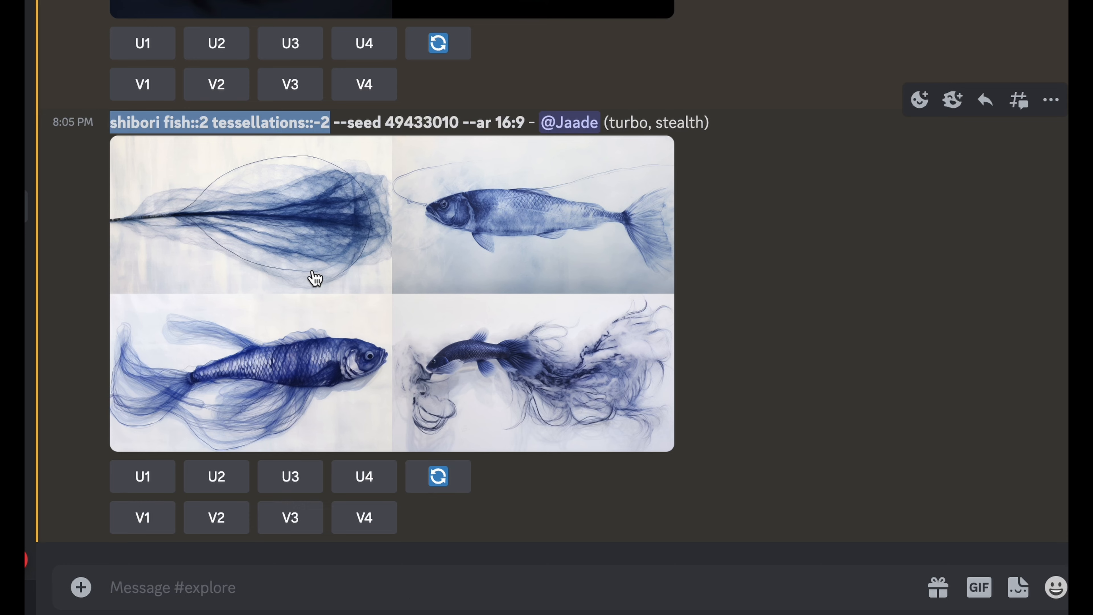
# Copy "shibori fish::2 tessellations::-2 --seed 49433010" without its aspect ratio into a new /imagine command
pyautogui.moveTo(461, 122); pyautogui.dragTo(92, 127)
pyautogui.hotkey('ctrl', 'c')
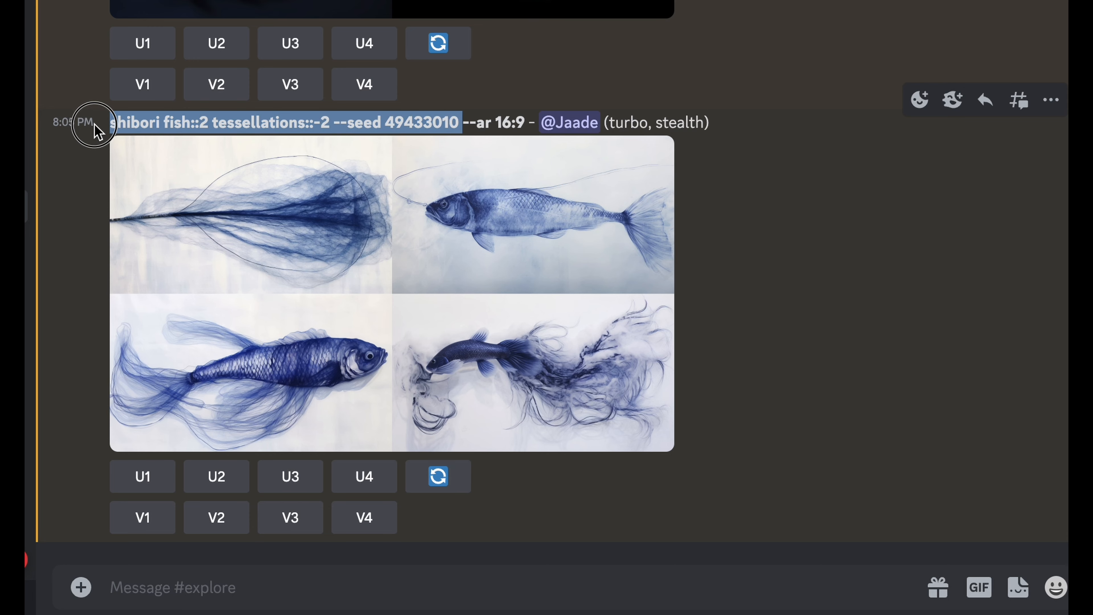
pyautogui.click(371, 588)
pyautogui.write('/i')
pyautogui.press('Tab')
pyautogui.hotkey('ctrl', 'v')
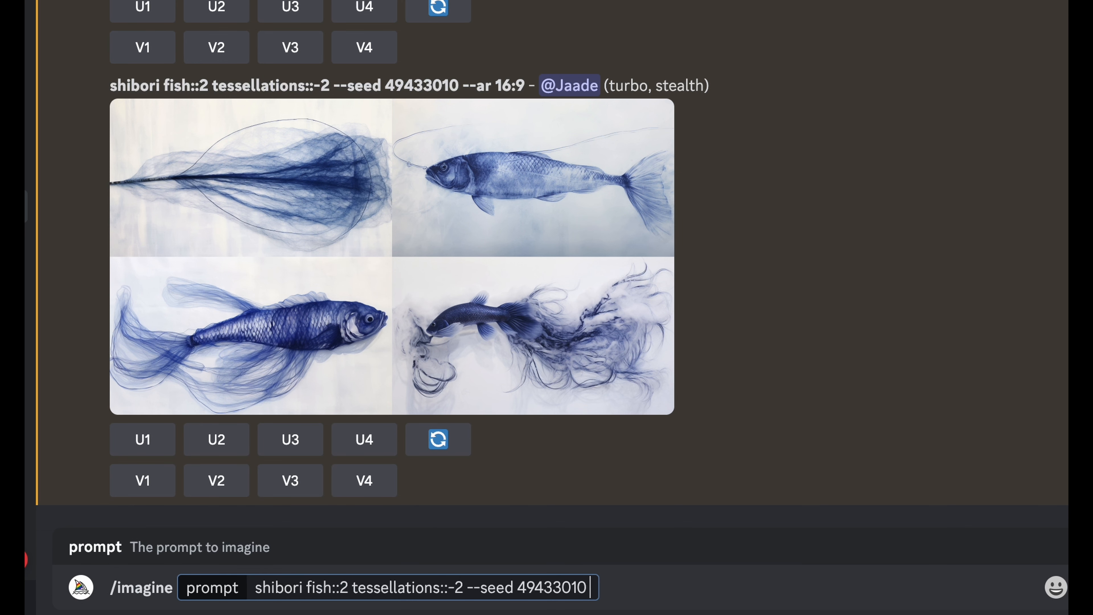
# Try to generate with a negative total weight by setting "shibori fish" to ::1 and submitting the prompt
pyautogui.click(348, 588)
pyautogui.press('BackSpace')
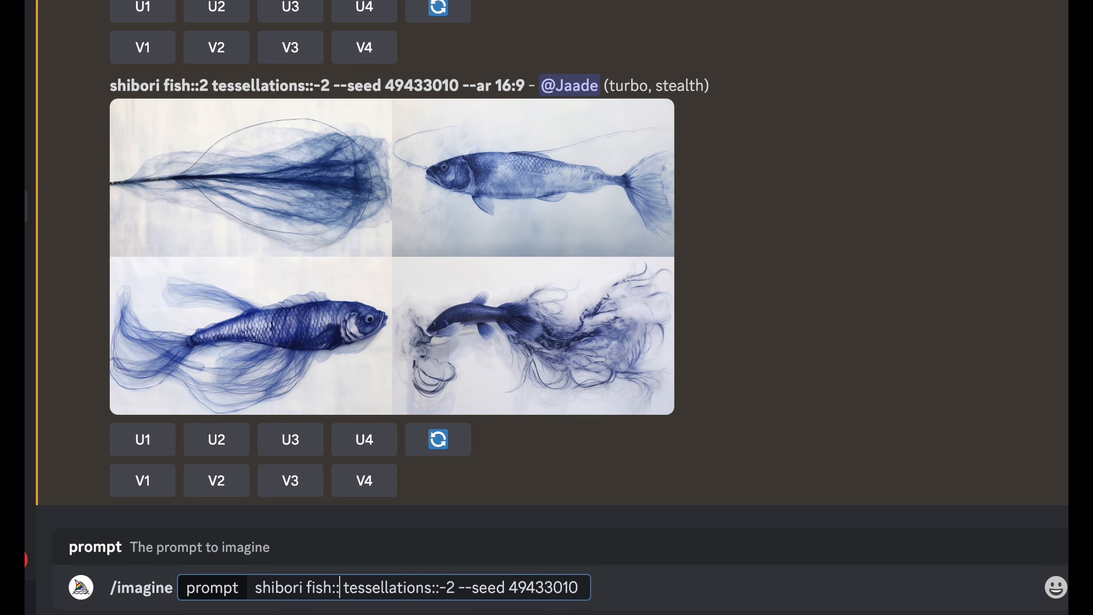
pyautogui.write('1')
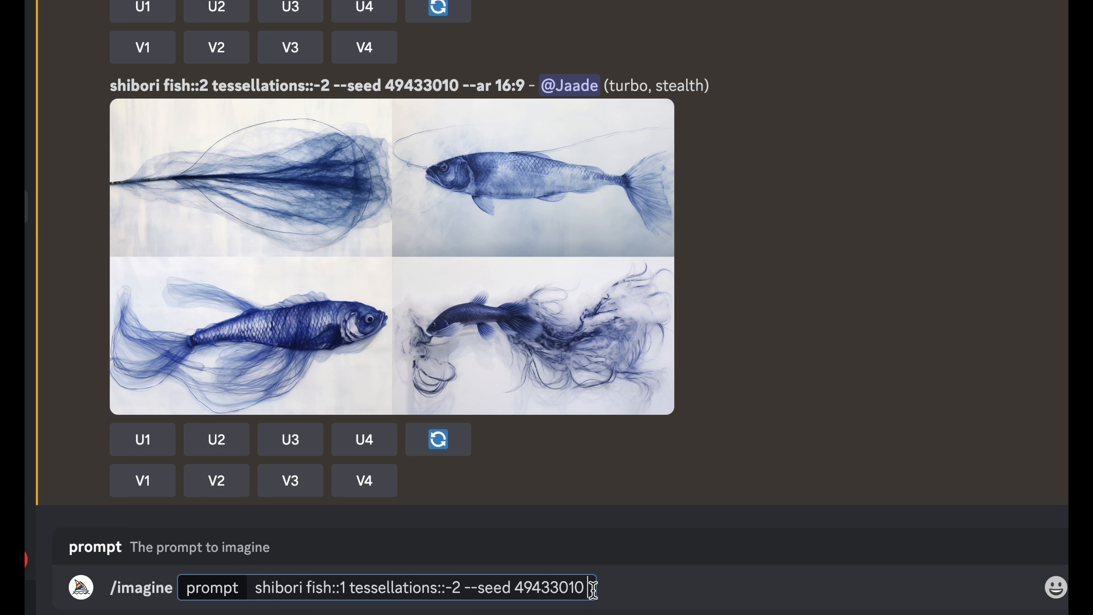
pyautogui.press('Return')
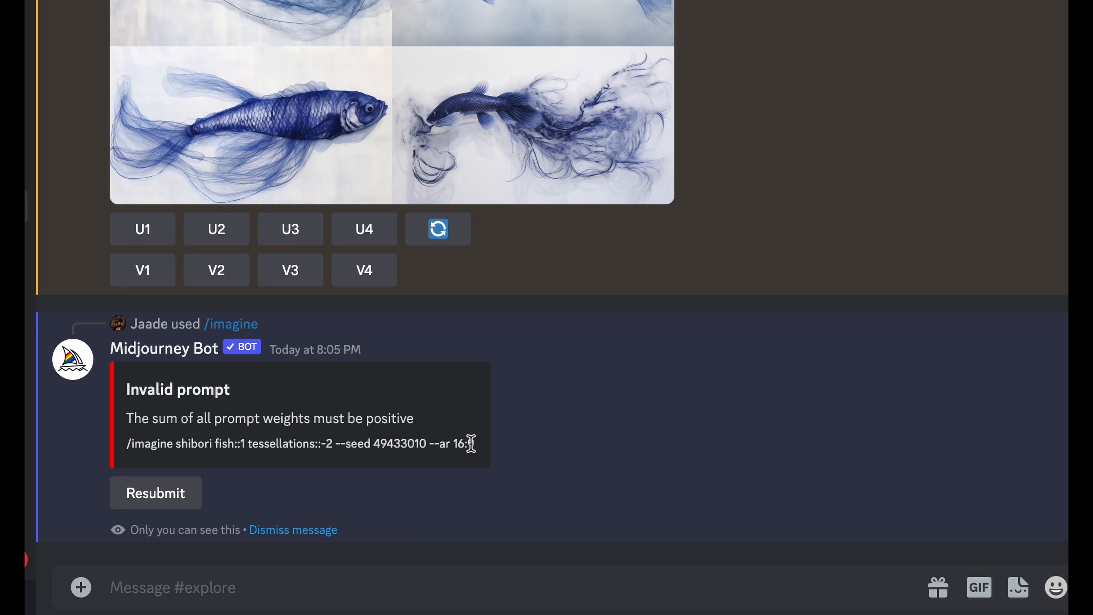
# Copy "shibori fish::1 tessellations::-2 --seed 49433010" from the rejected command into a new /imagine command
pyautogui.moveTo(428, 443); pyautogui.dragTo(176, 444)
pyautogui.hotkey('ctrl', 'c')
pyautogui.click(269, 590)
pyautogui.write('/')
pyautogui.press('Tab')
pyautogui.hotkey('ctrl', 'v')
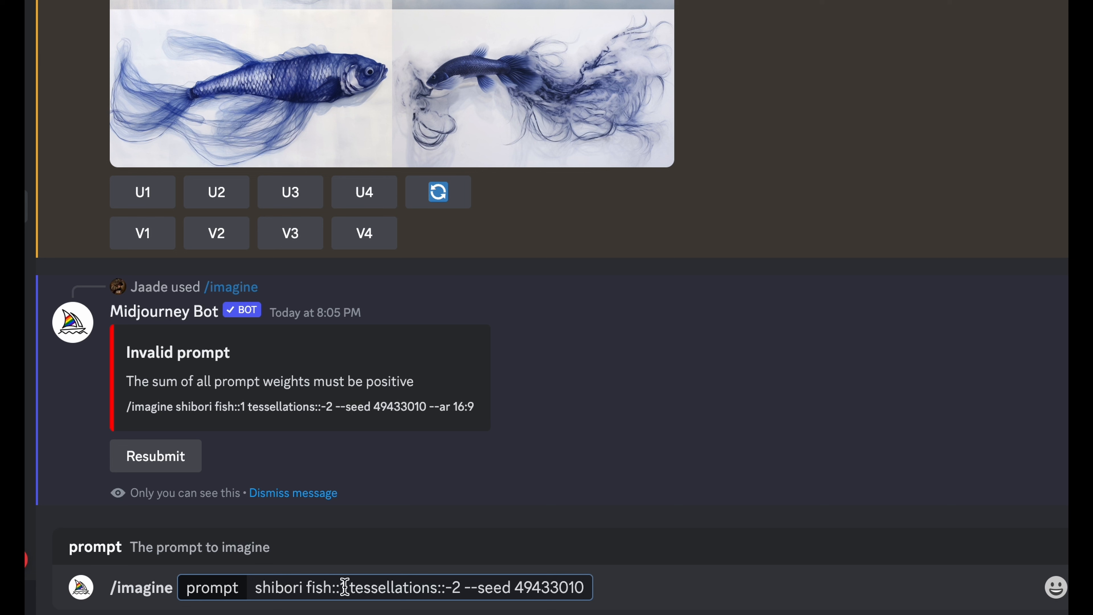
# Set the weight of "tessellations" to ::-0.9 in the prompt and submit it for generation
pyautogui.click(461, 586)
pyautogui.press('BackSpace')
pyautogui.write('0.9')
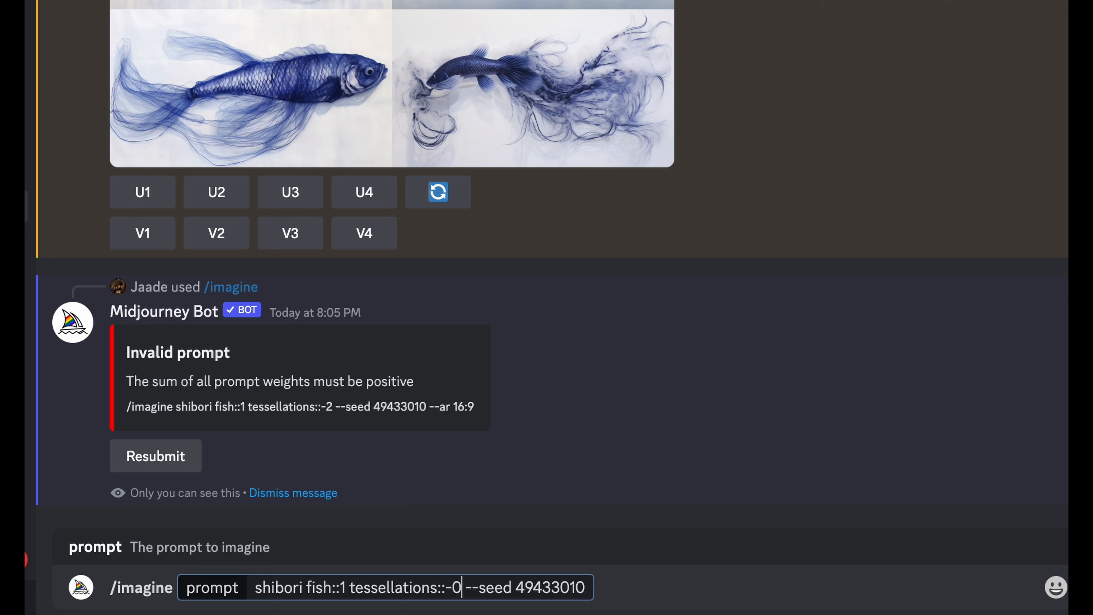
pyautogui.click(509, 588)
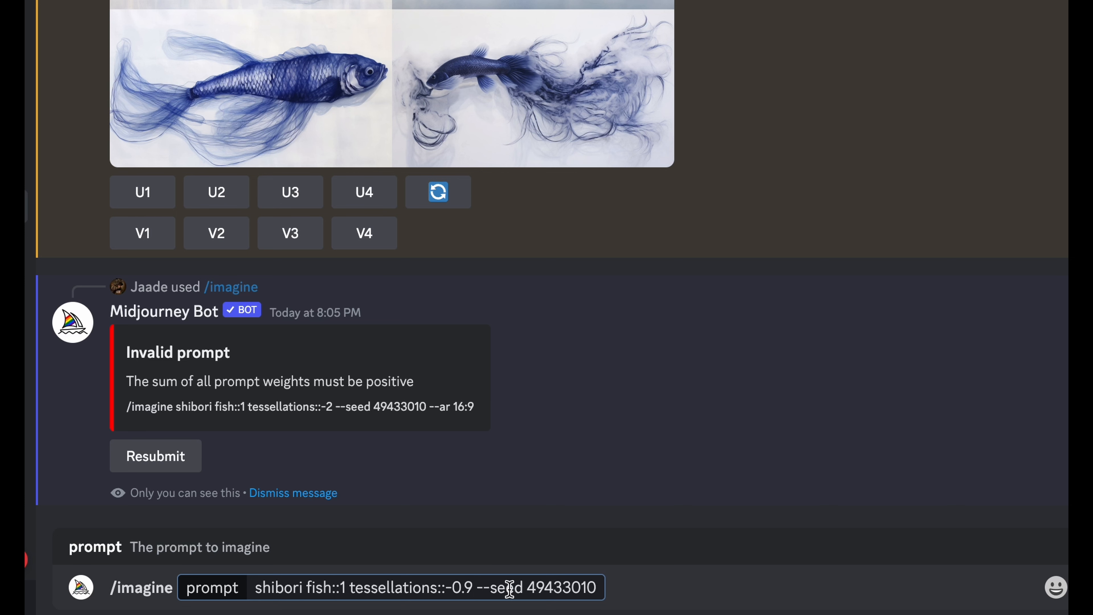
pyautogui.press('Return')
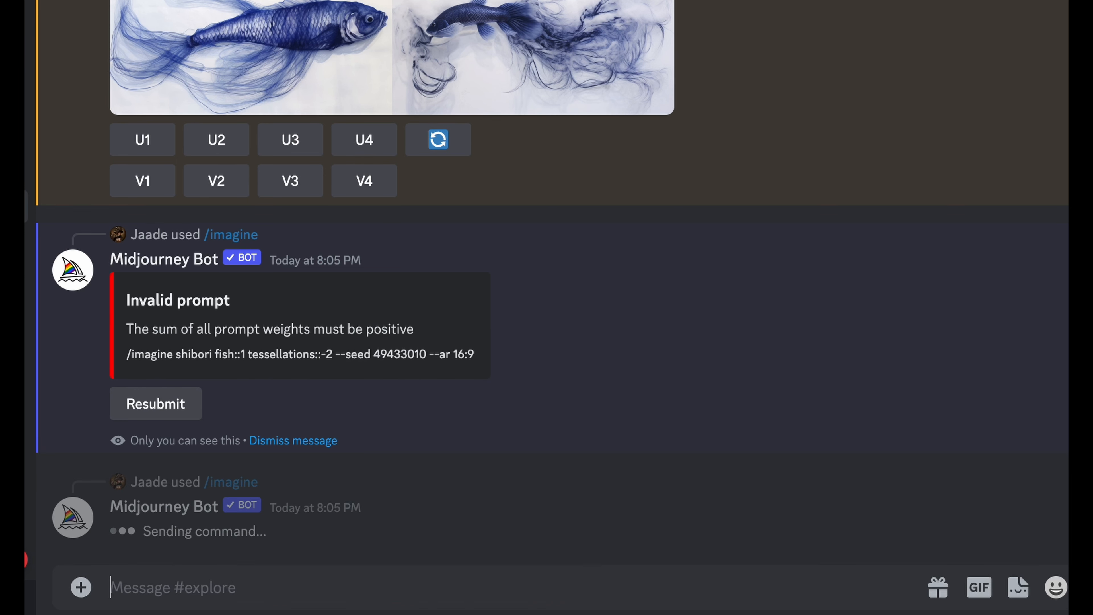